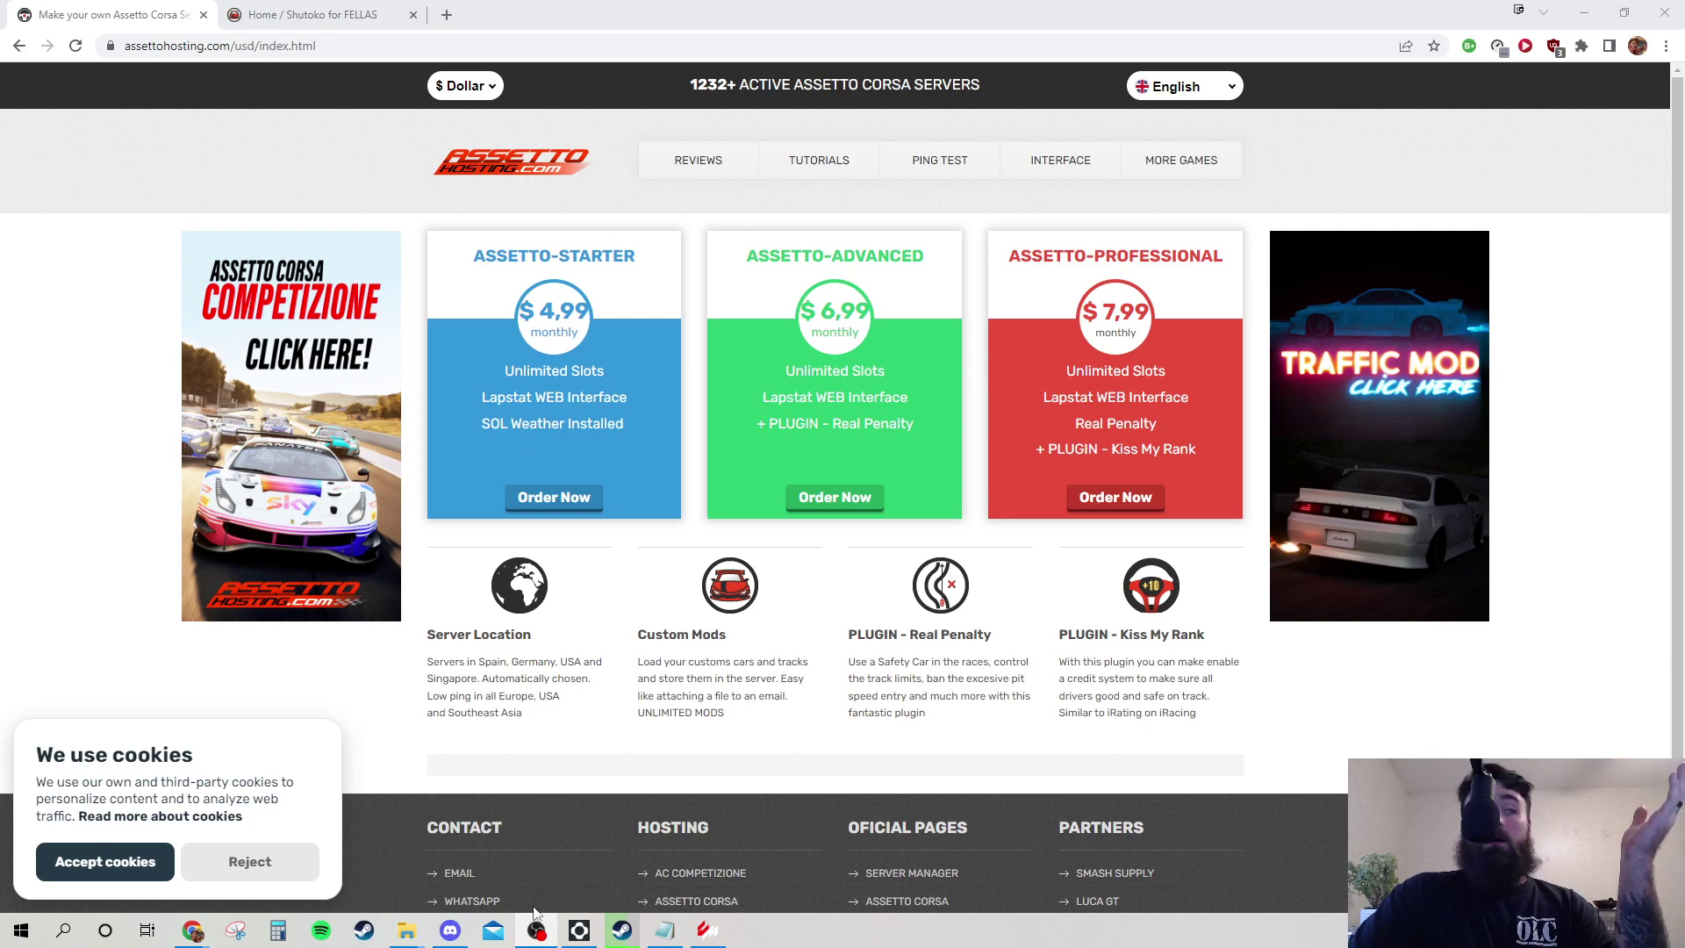
- Bring up Content Manager's online list showing the empty Shutoko for FELLAS - Shuto server
click(707, 930)
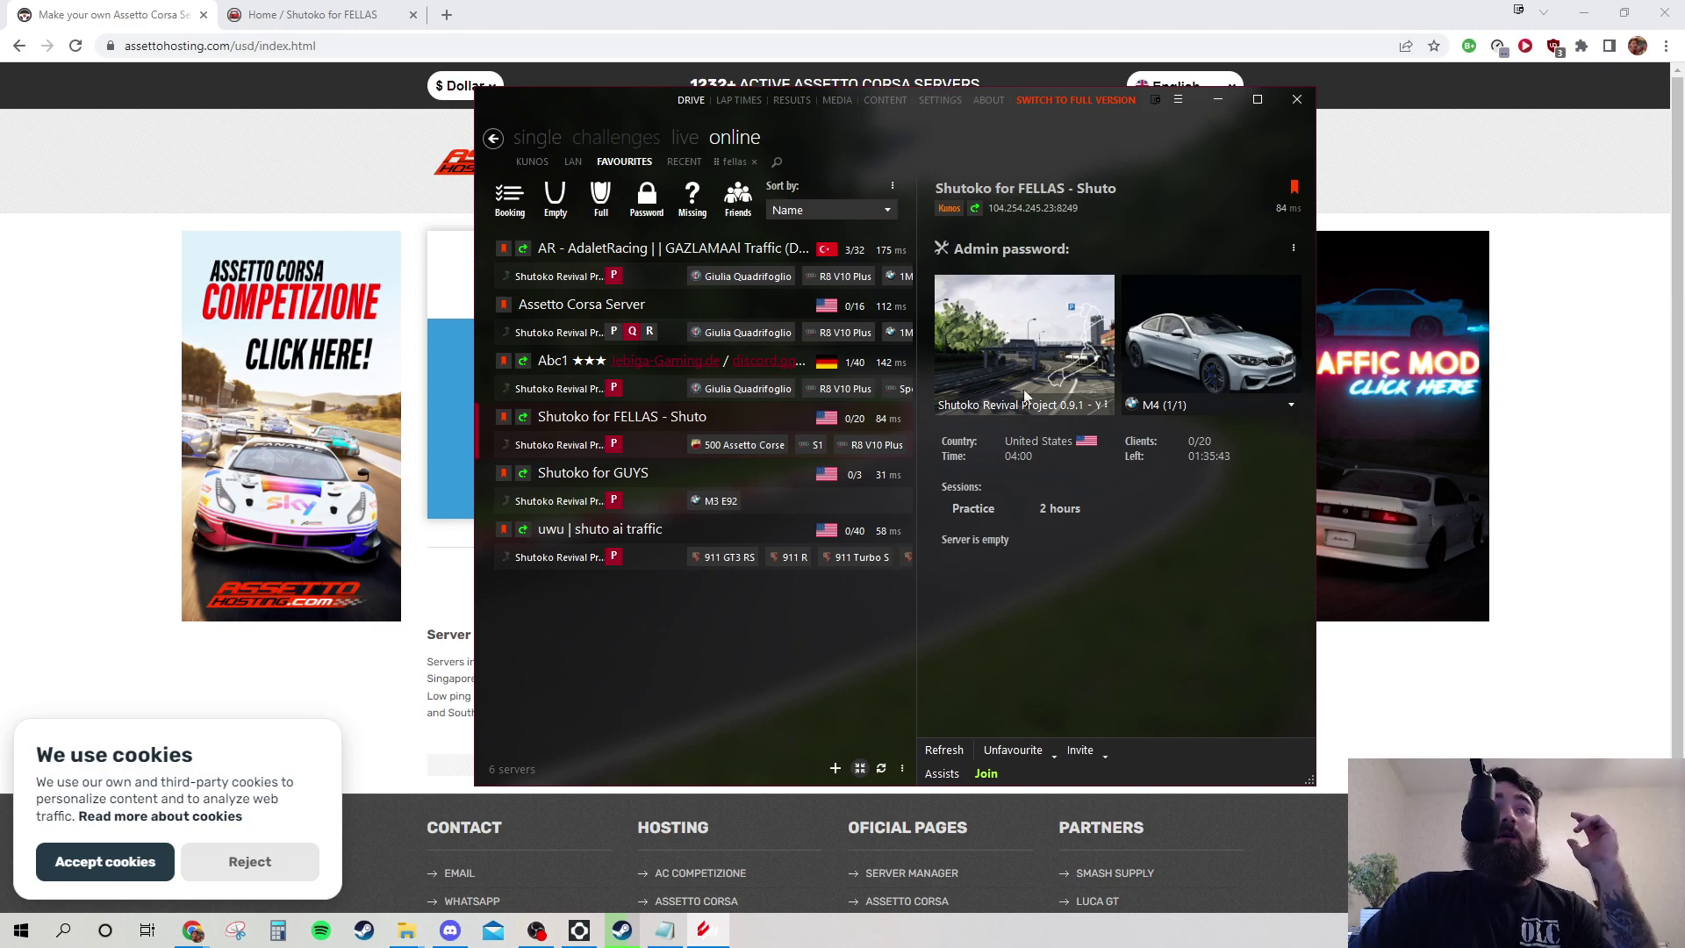
mouse_move(1018, 392)
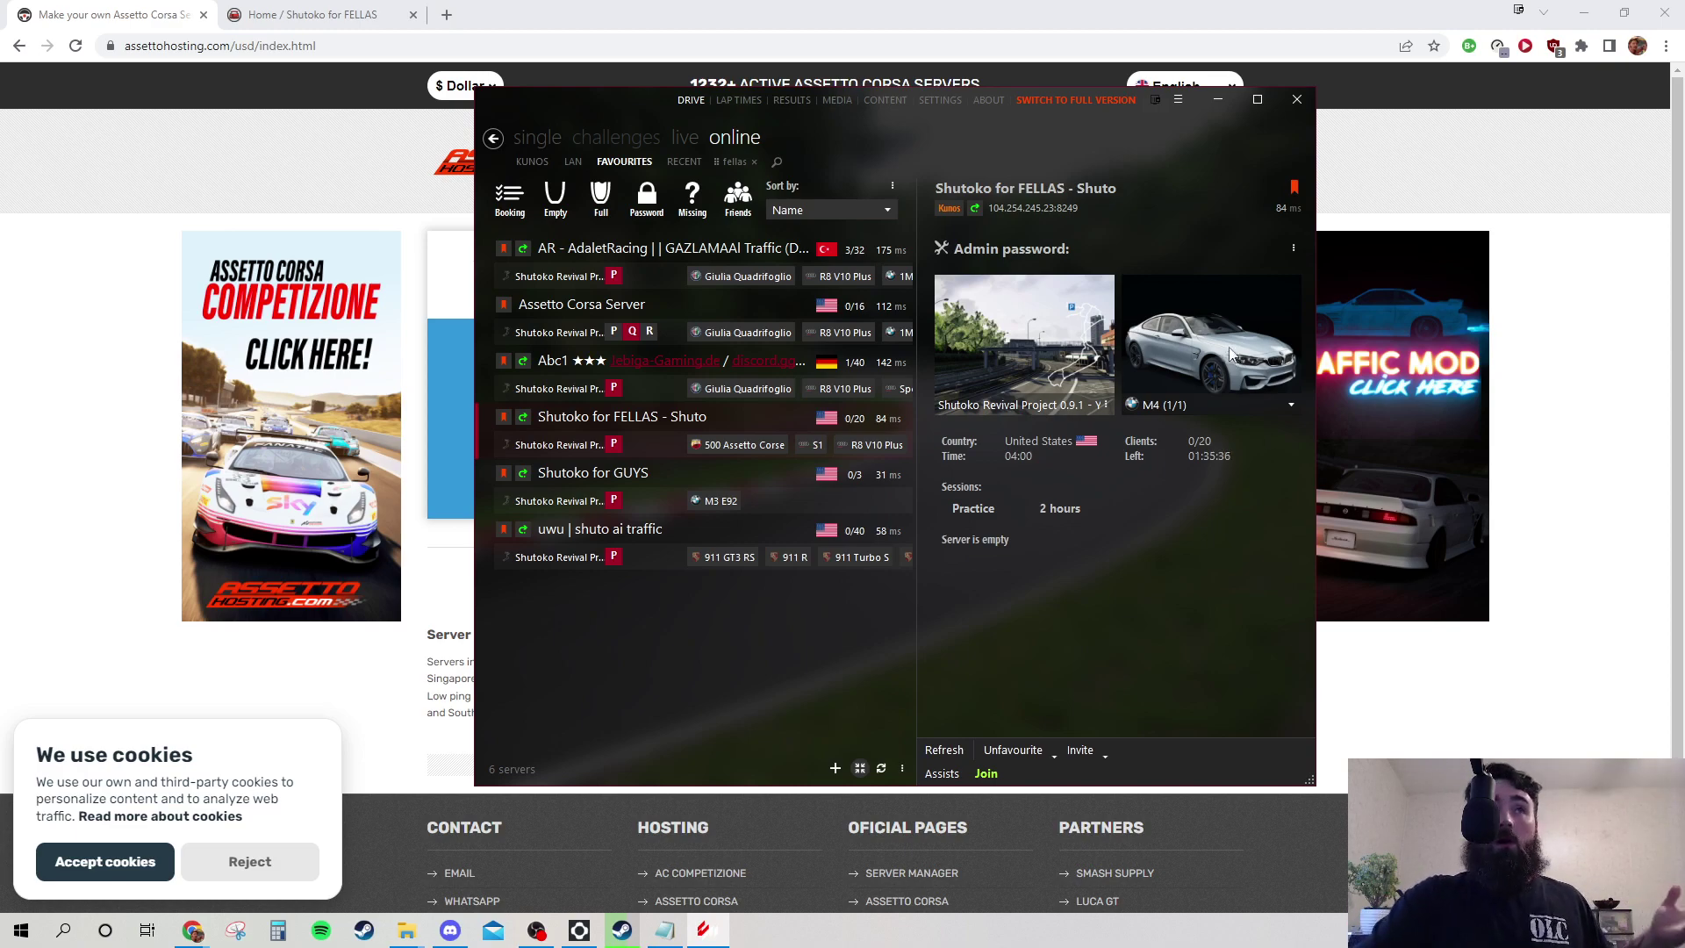
click(1235, 403)
scroll(1239, 421, up, 1)
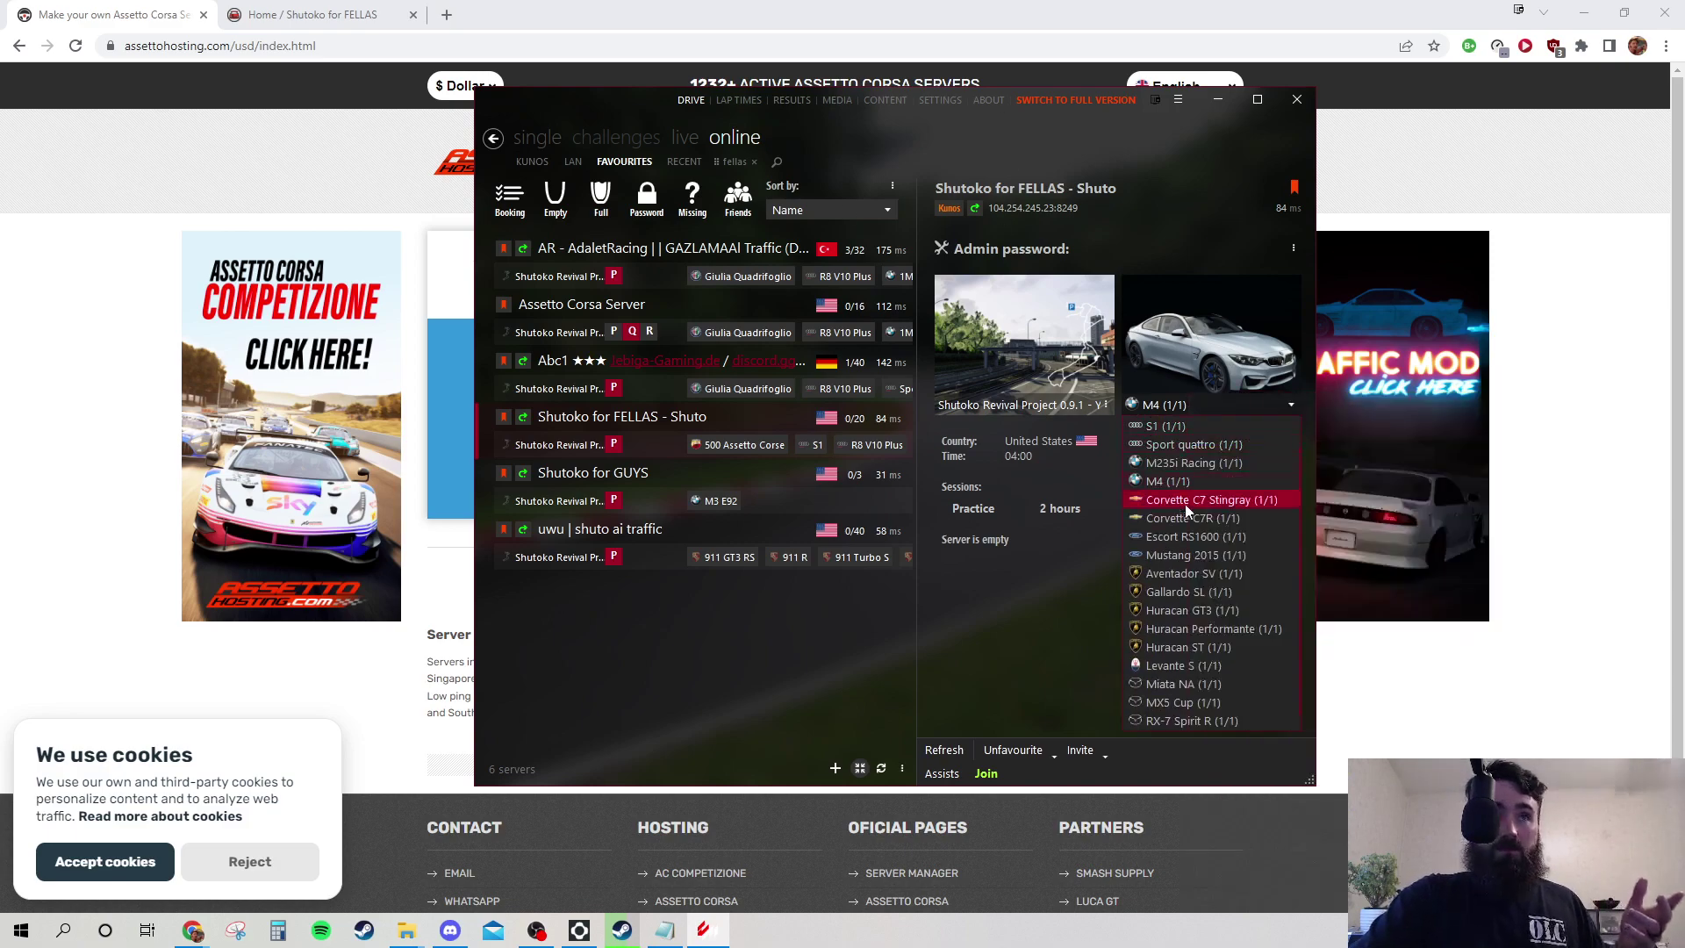
scroll(1206, 615, up, 2)
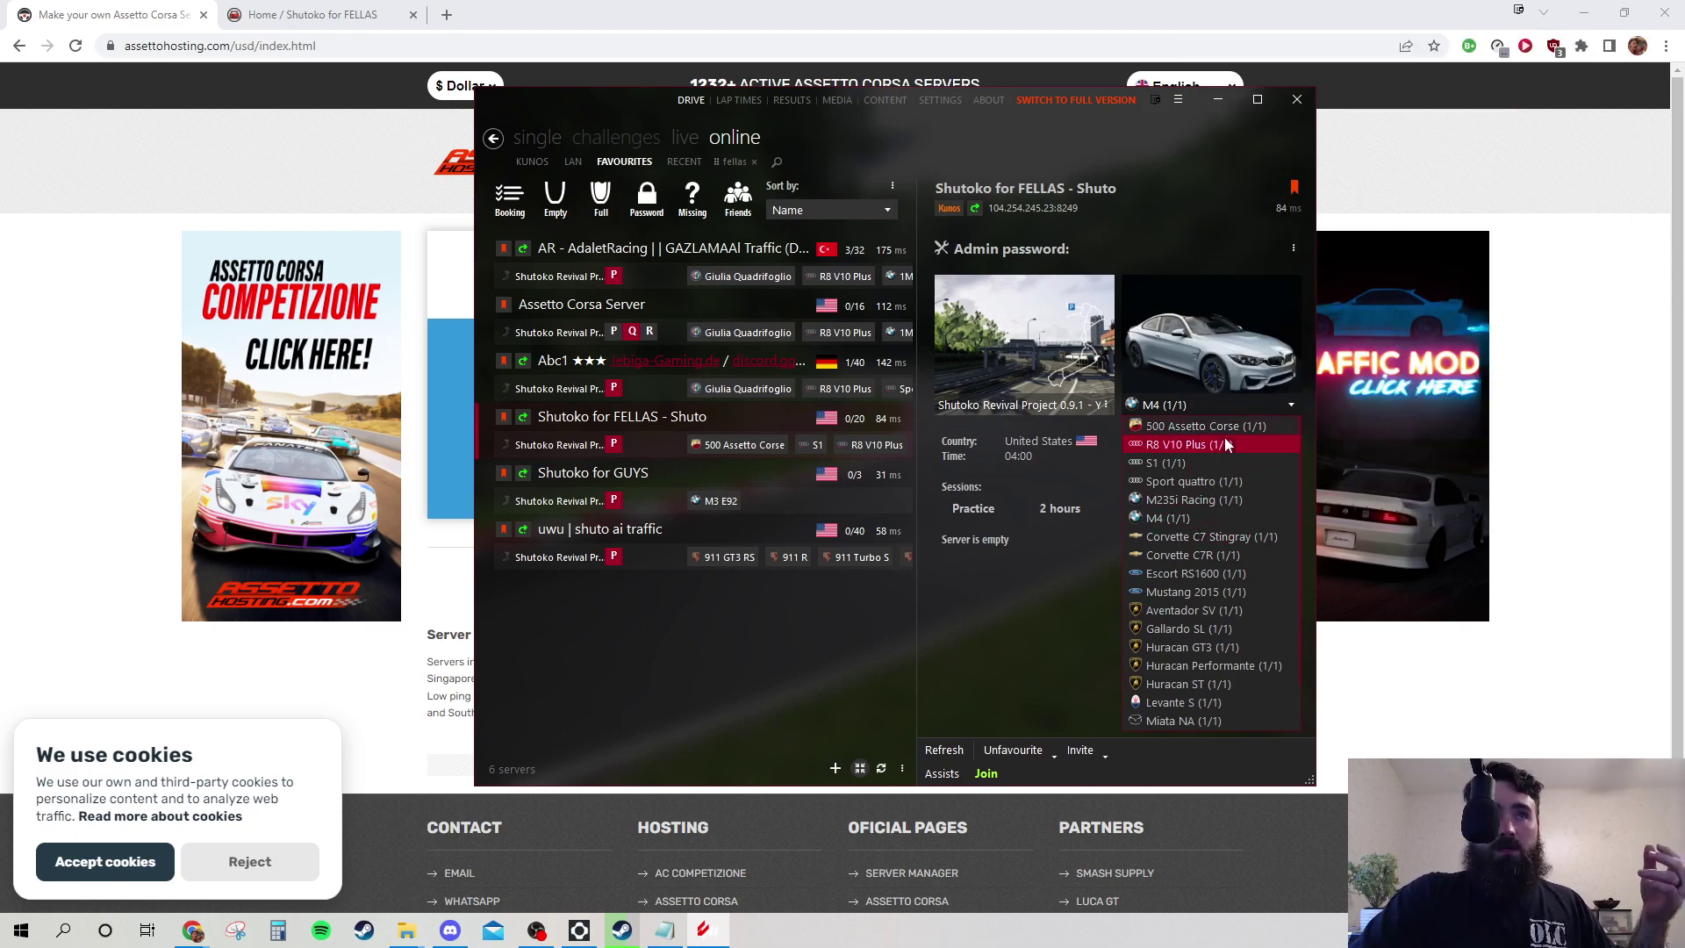
mouse_move(1218, 434)
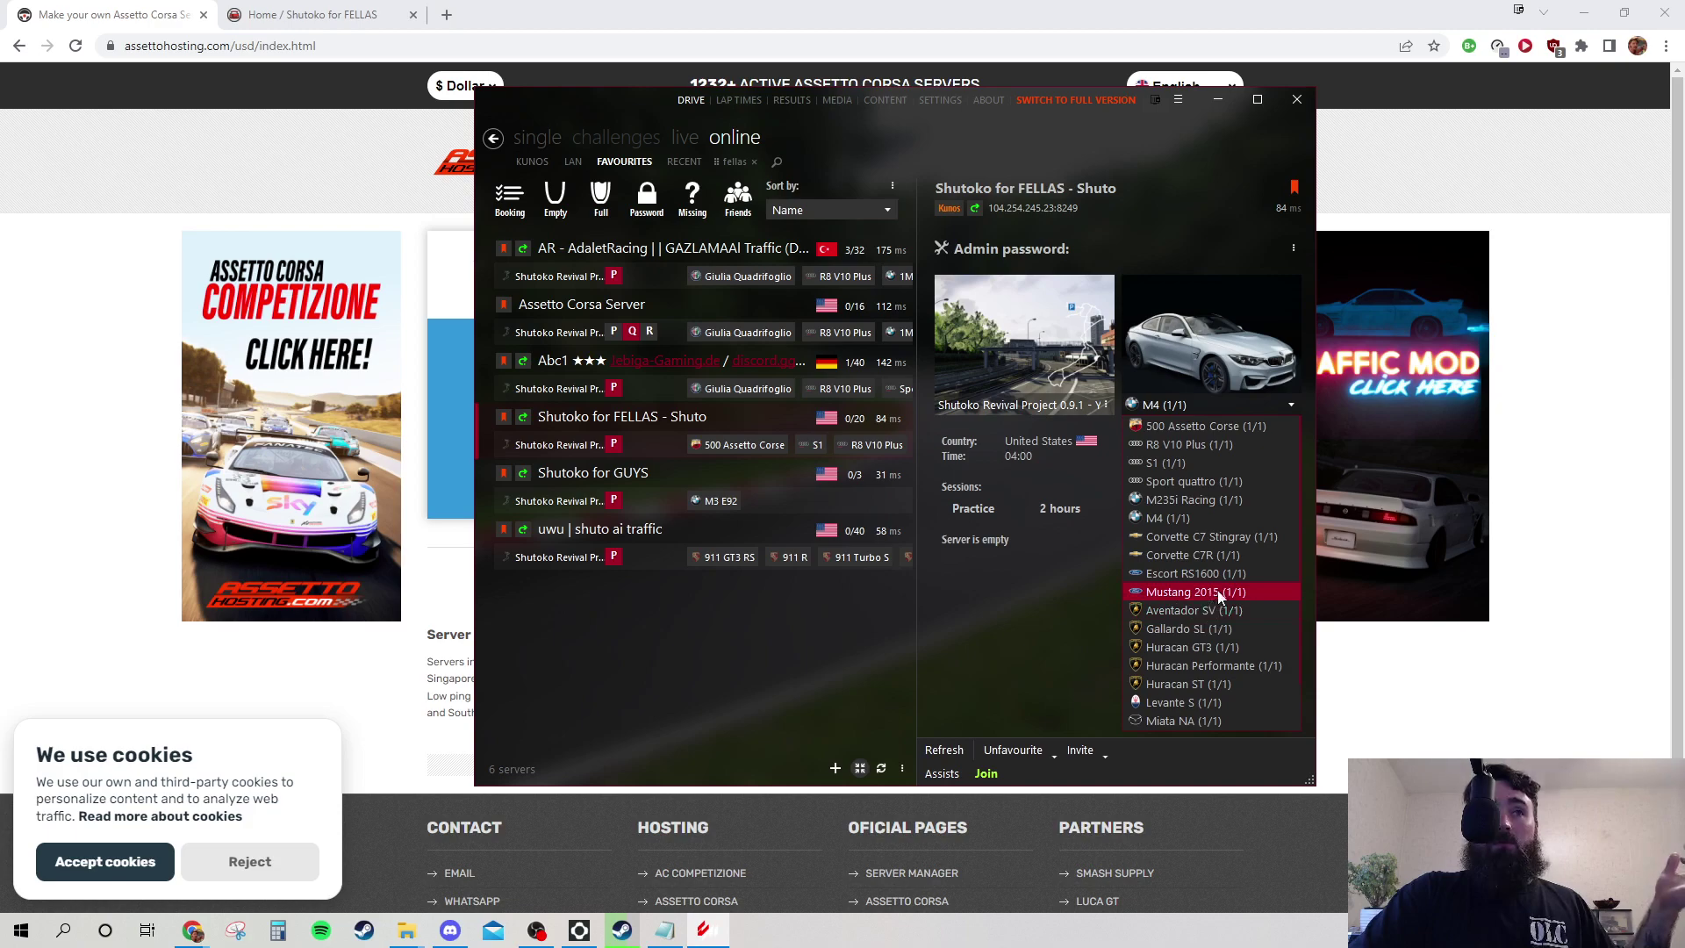
scroll(1208, 656, down, 1)
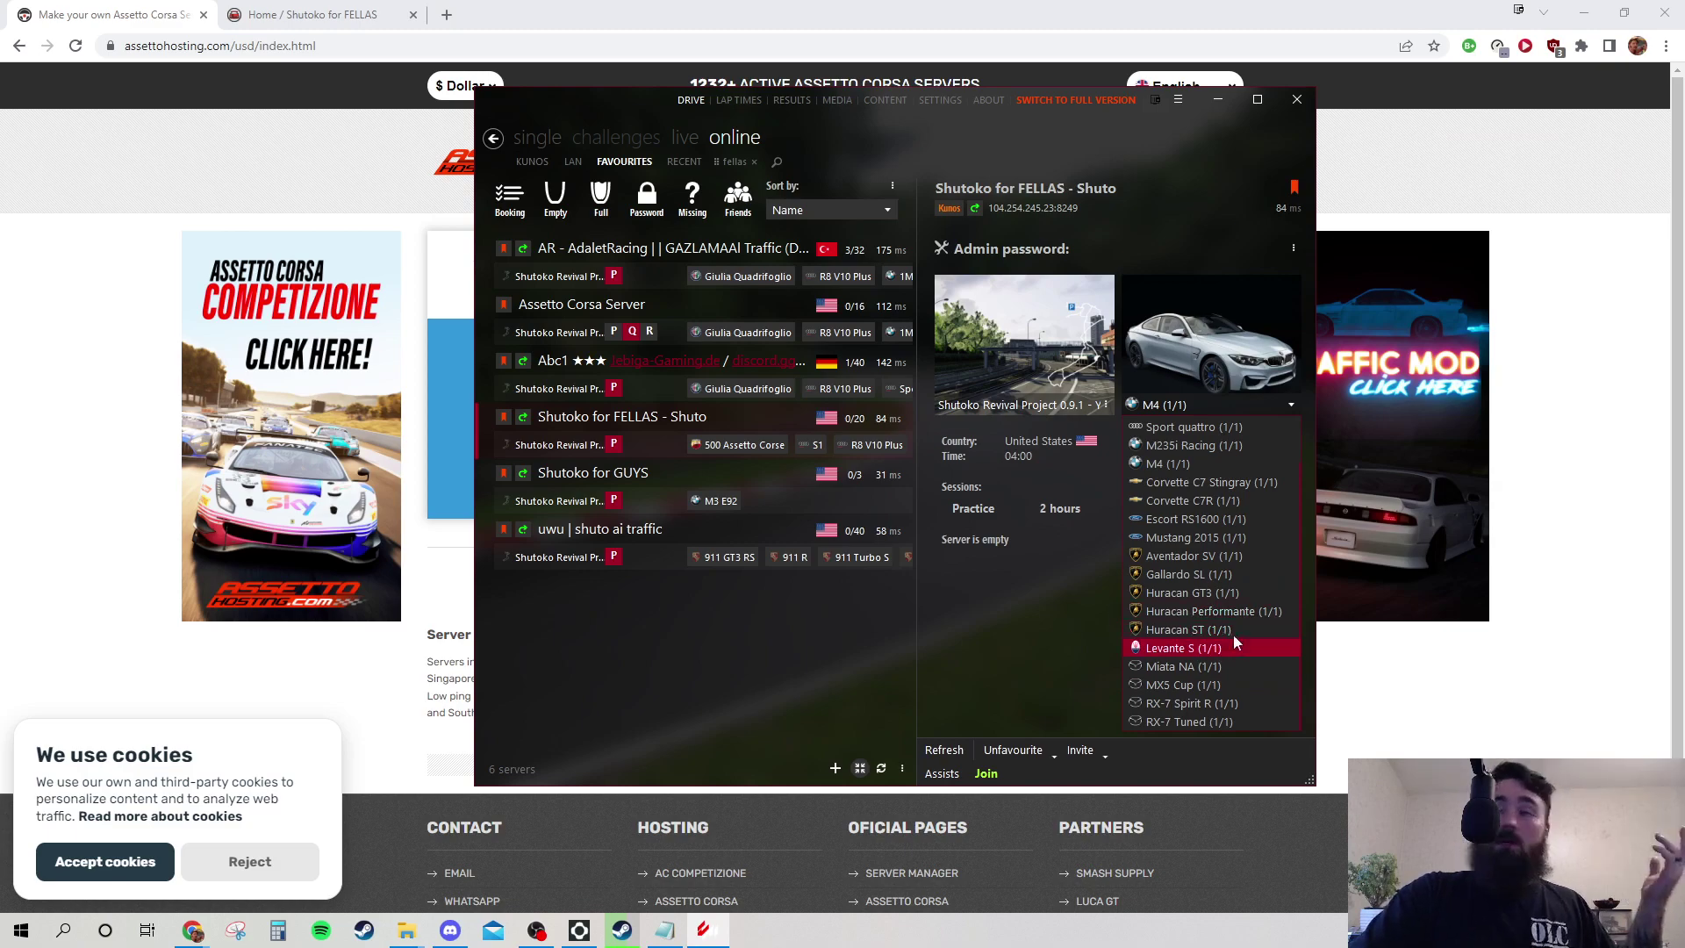
click(1031, 681)
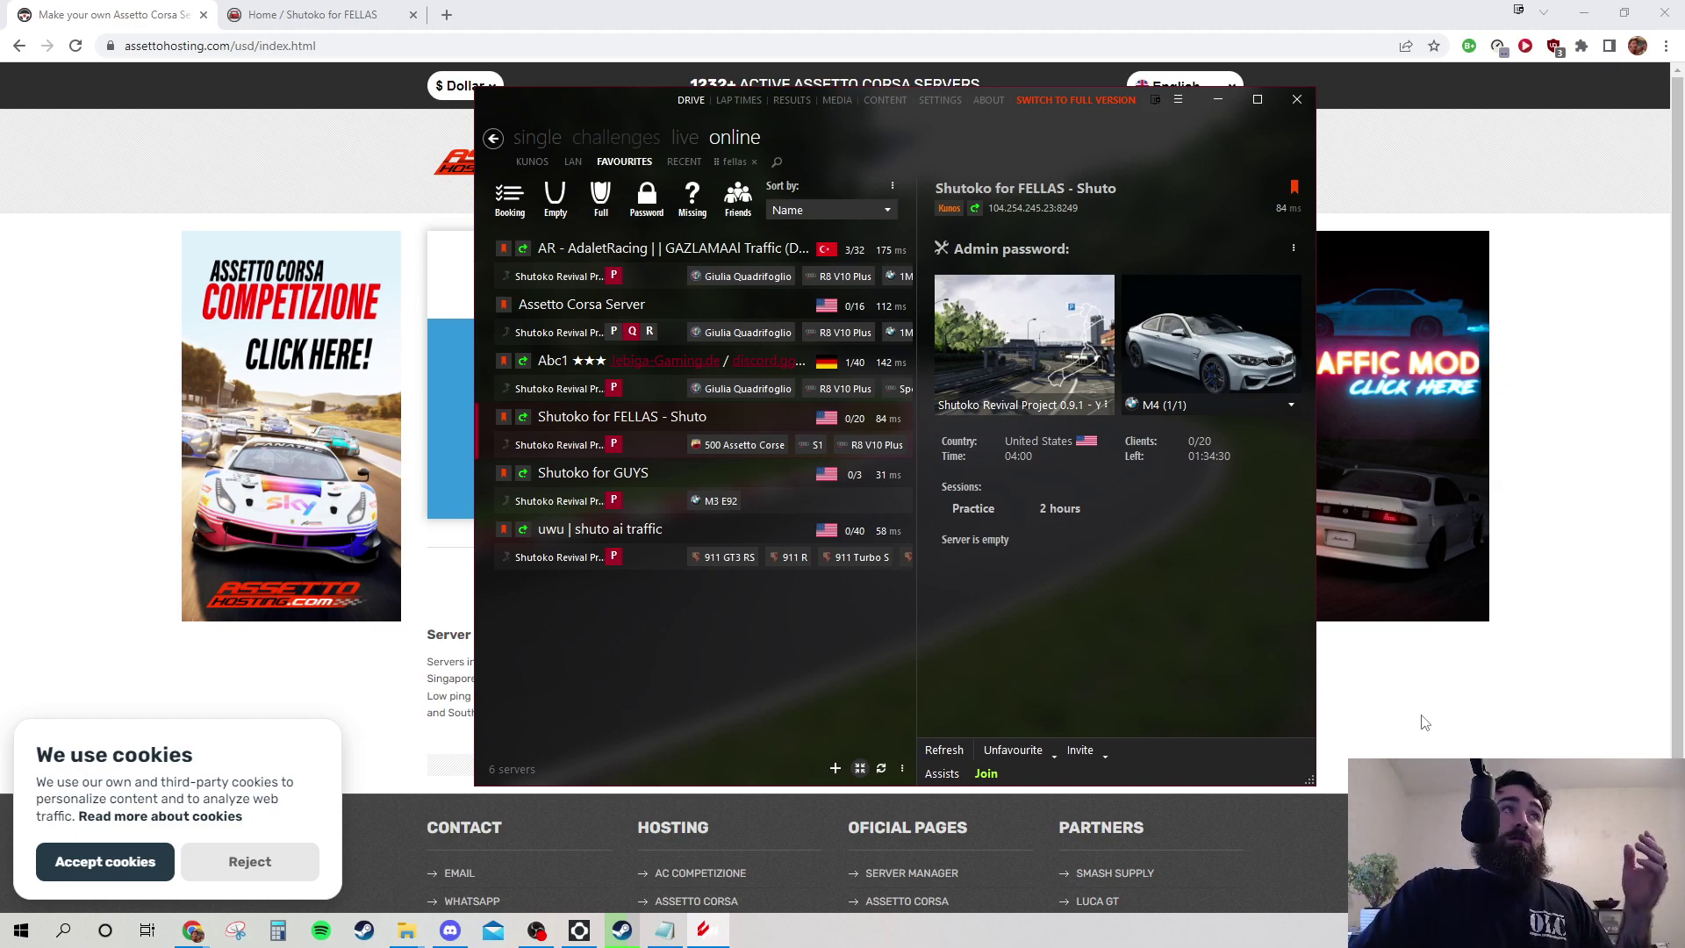
- Check the Assetto-Starter order page, return to the plans, and open Traffic Server in a new tab
click(1424, 722)
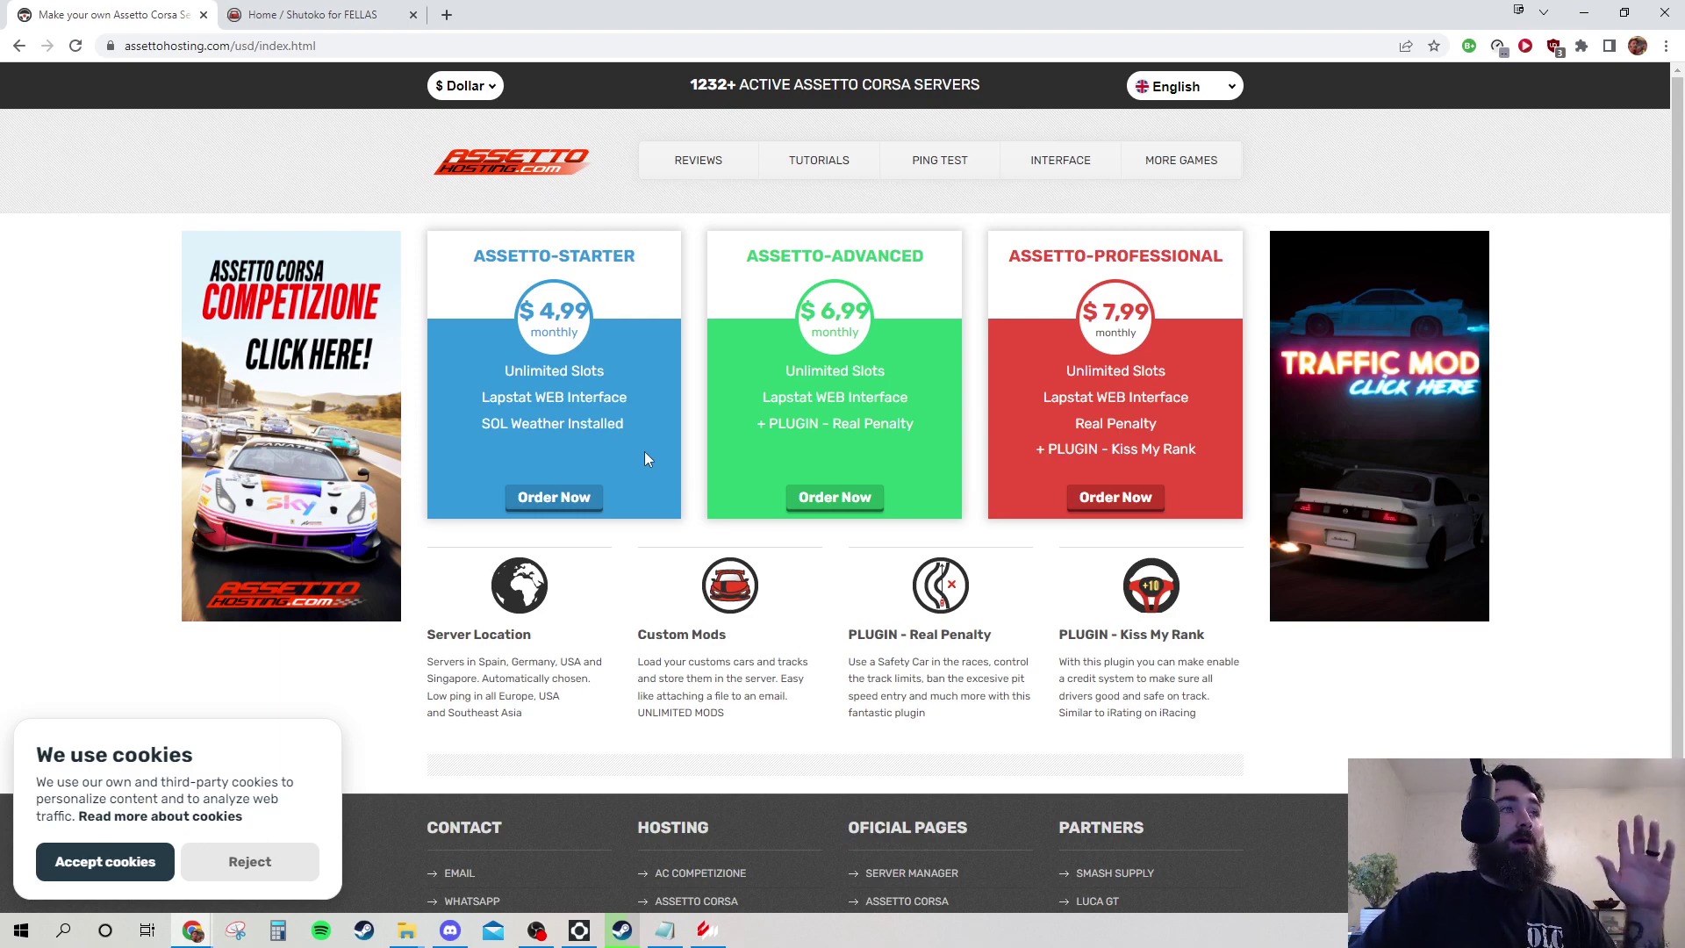
click(559, 497)
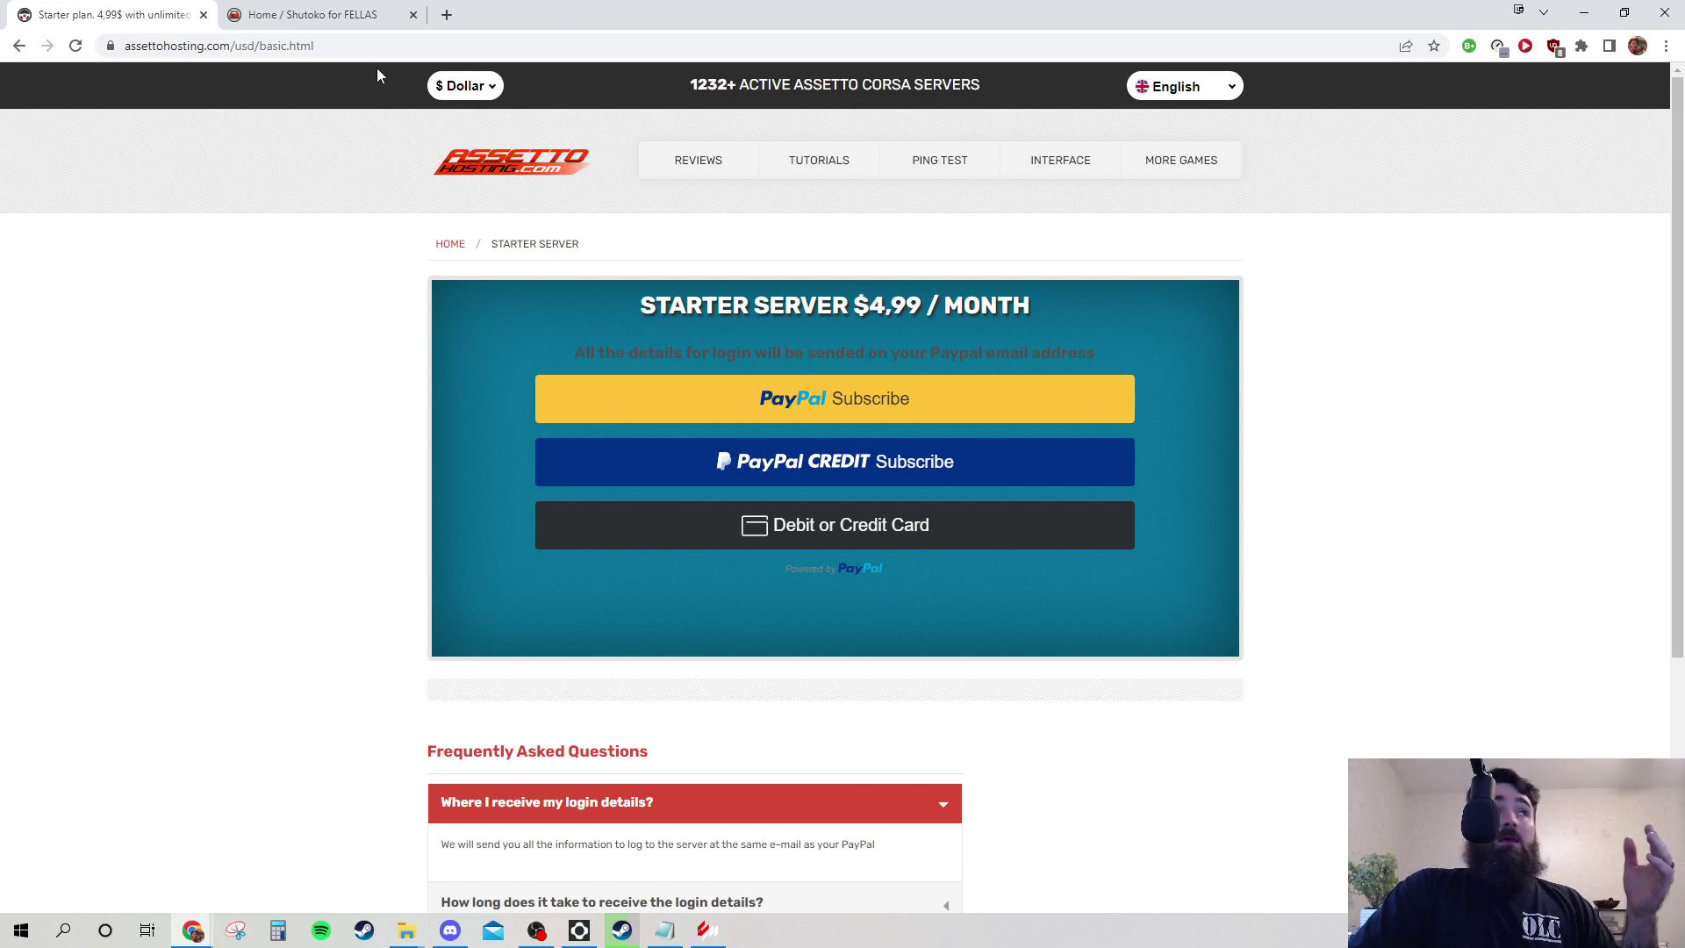
click(18, 44)
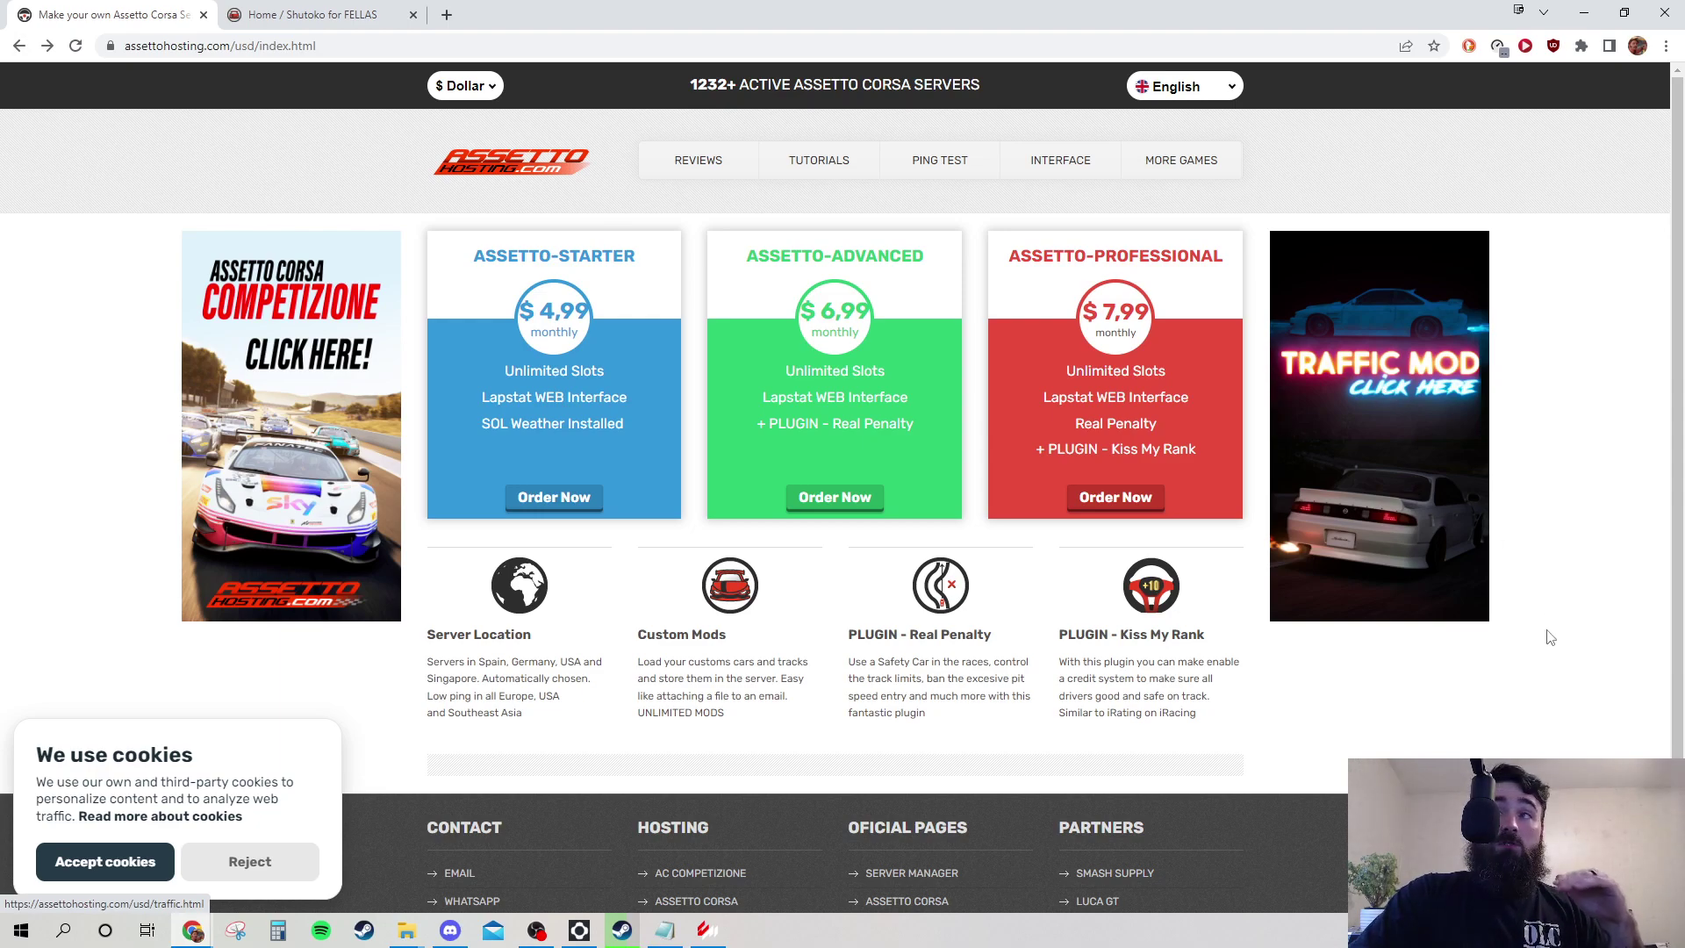
middle_click(1387, 475)
- Review the Traffic Server plan page, open Tutorials in a new tab, and return to the server manager
click(329, 15)
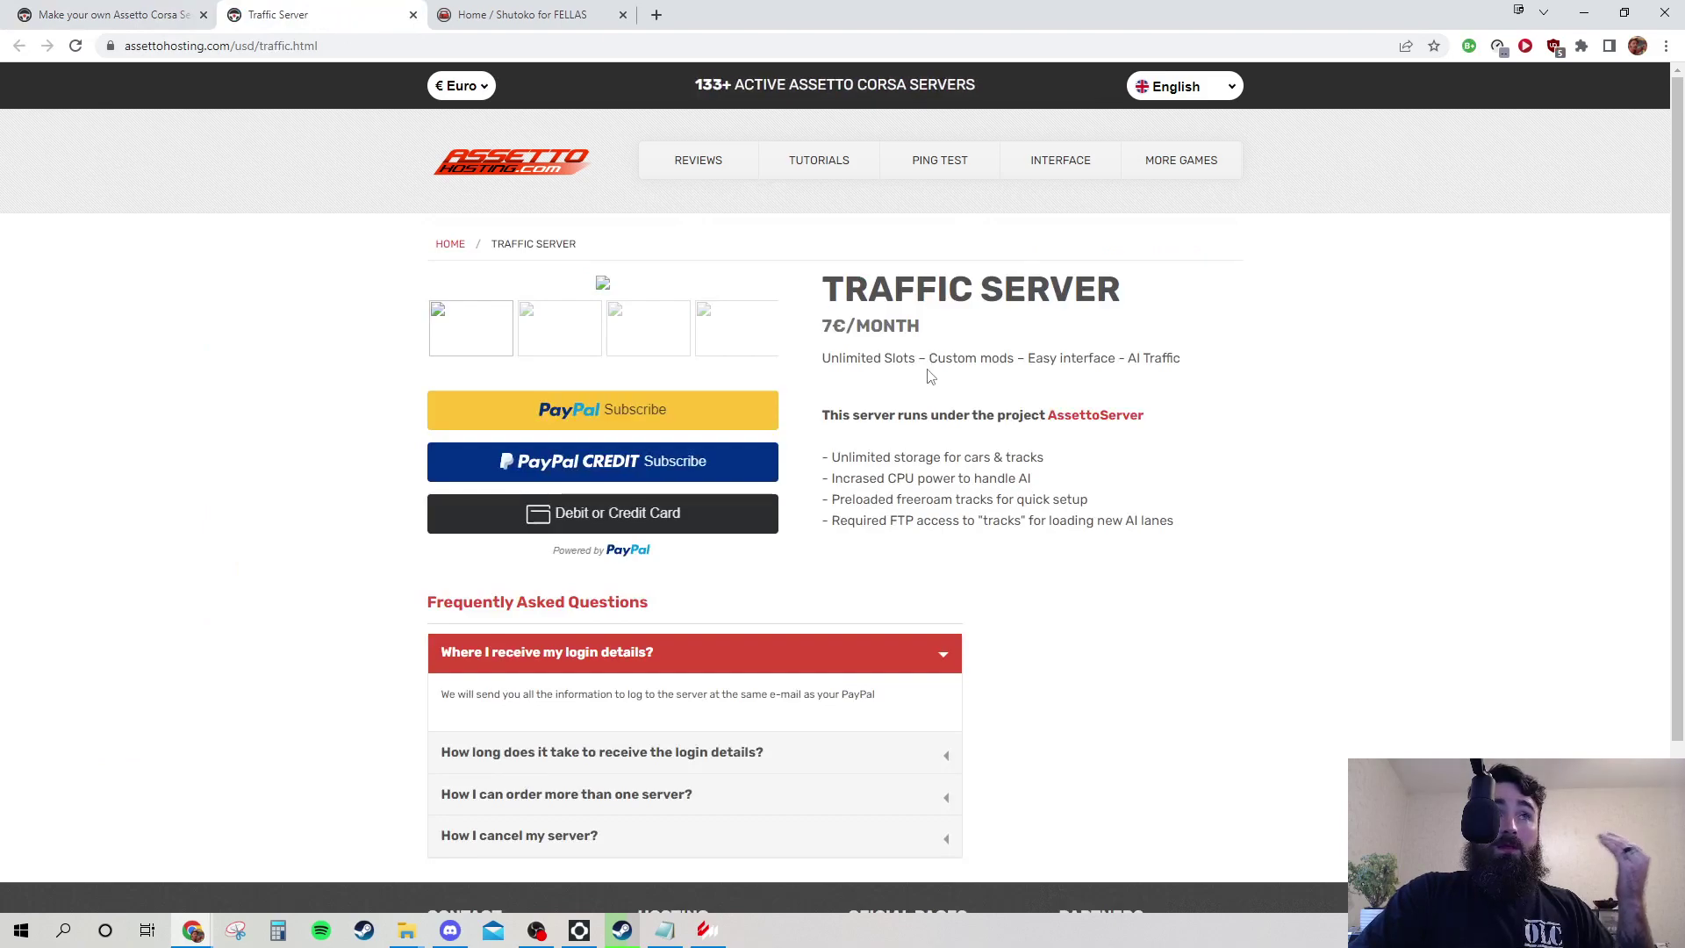
scroll(850, 380, down, 2)
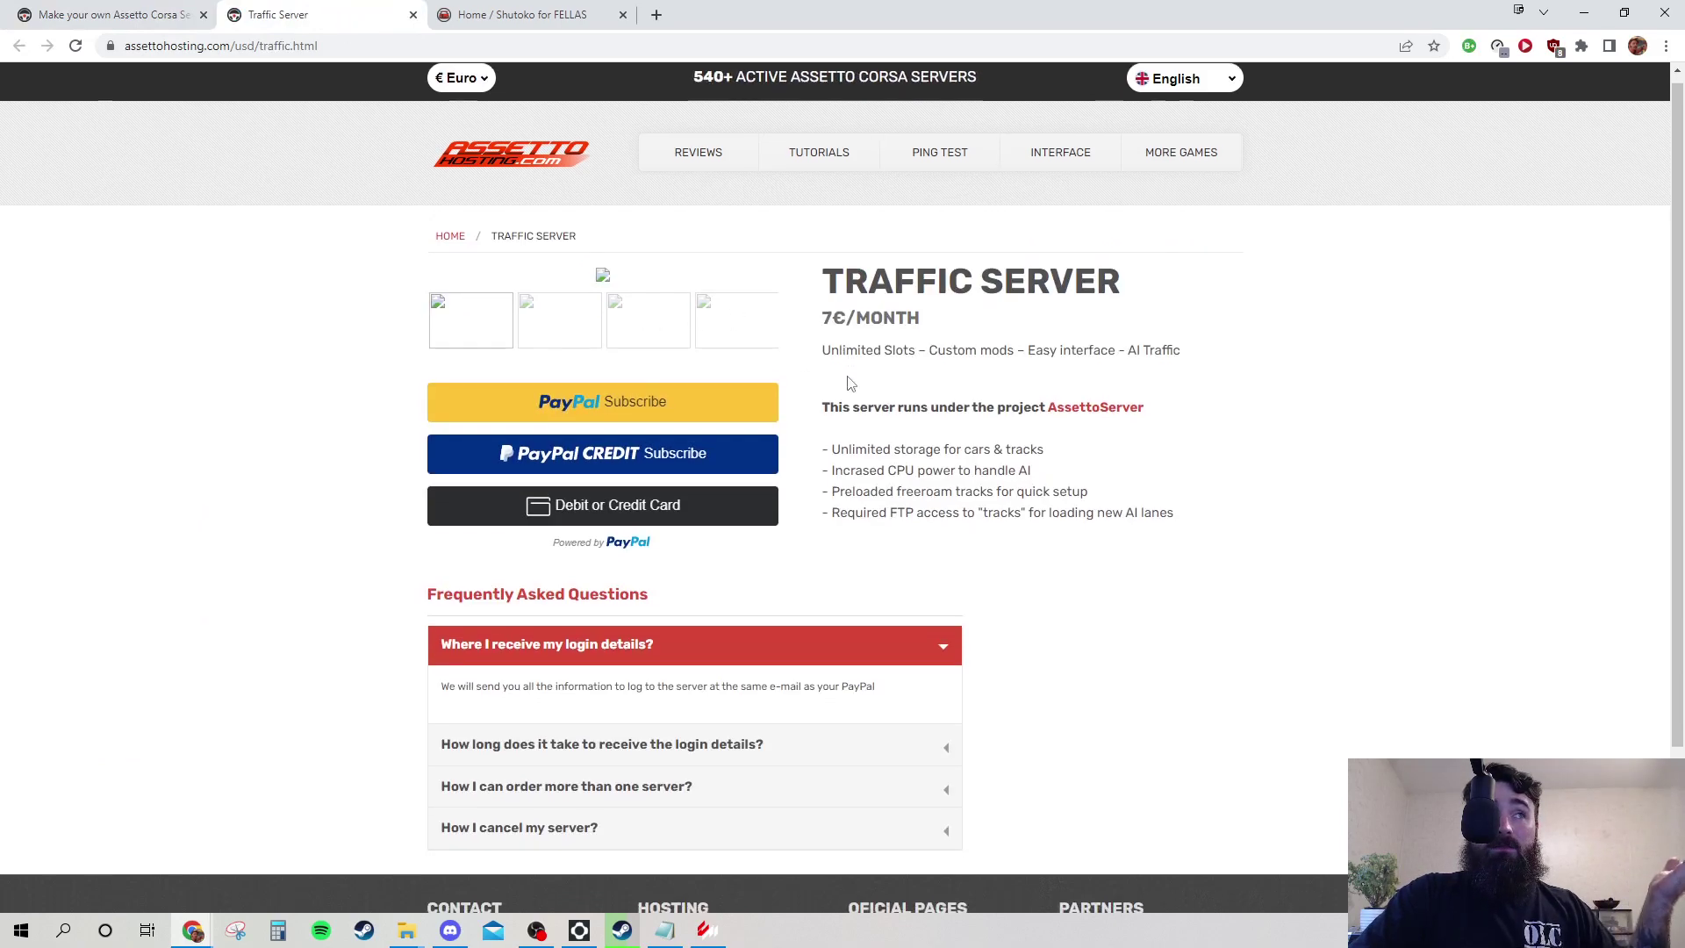
scroll(1009, 456, up, 1)
scroll(1014, 462, up, 1)
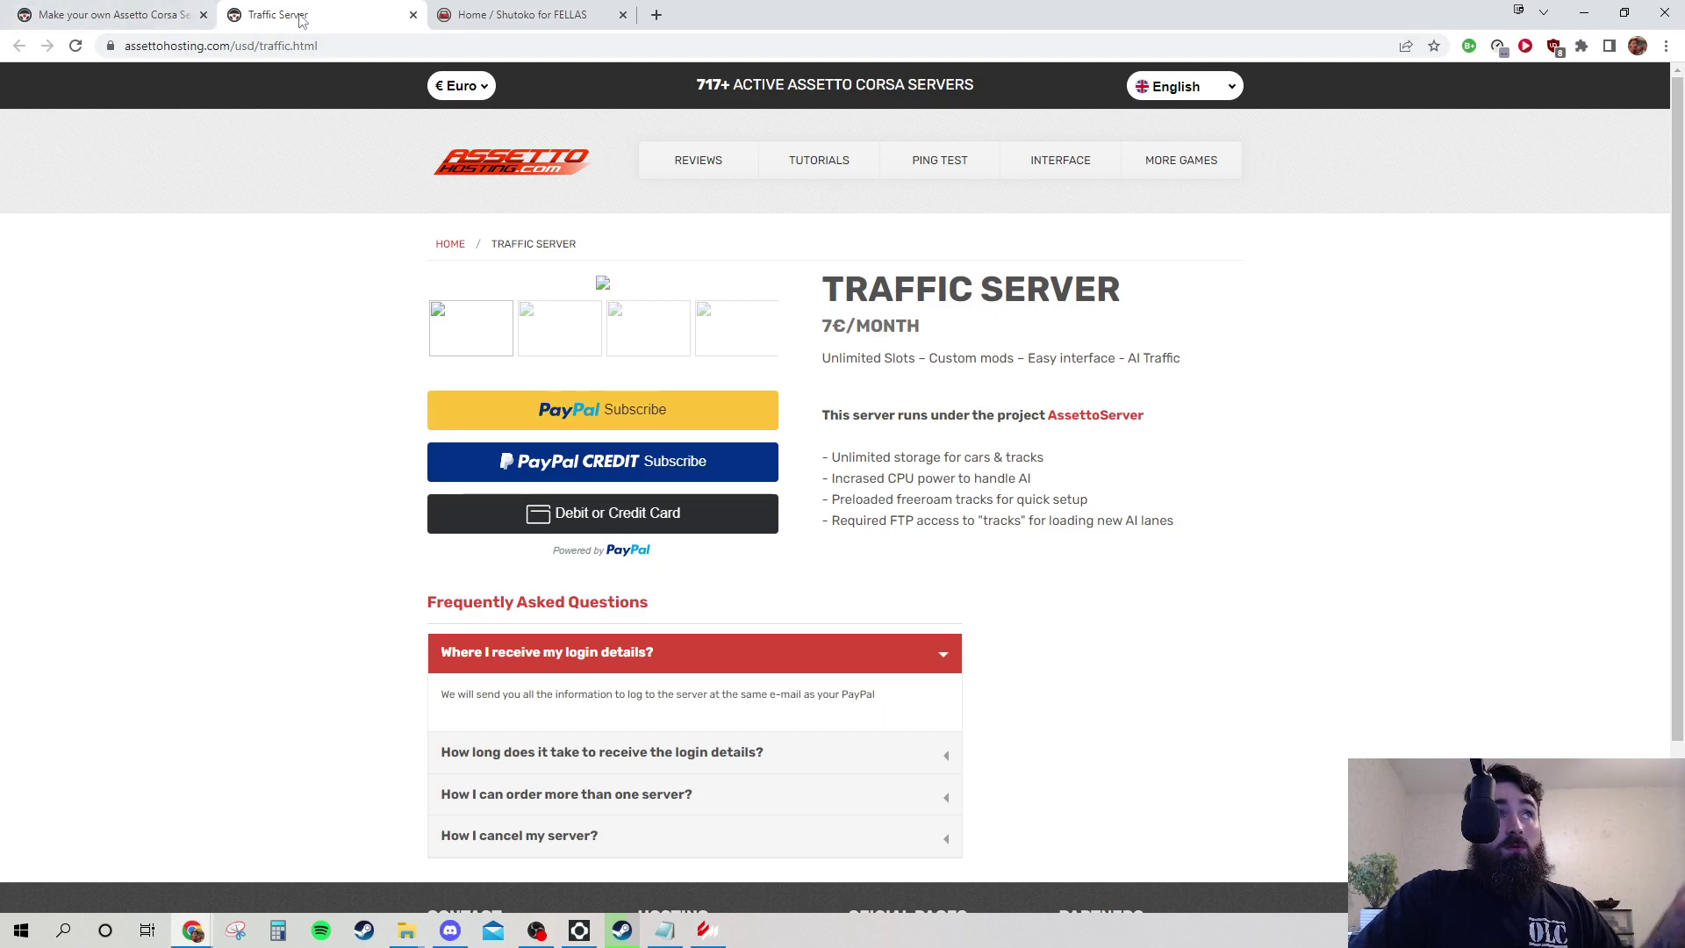
middle_click(812, 175)
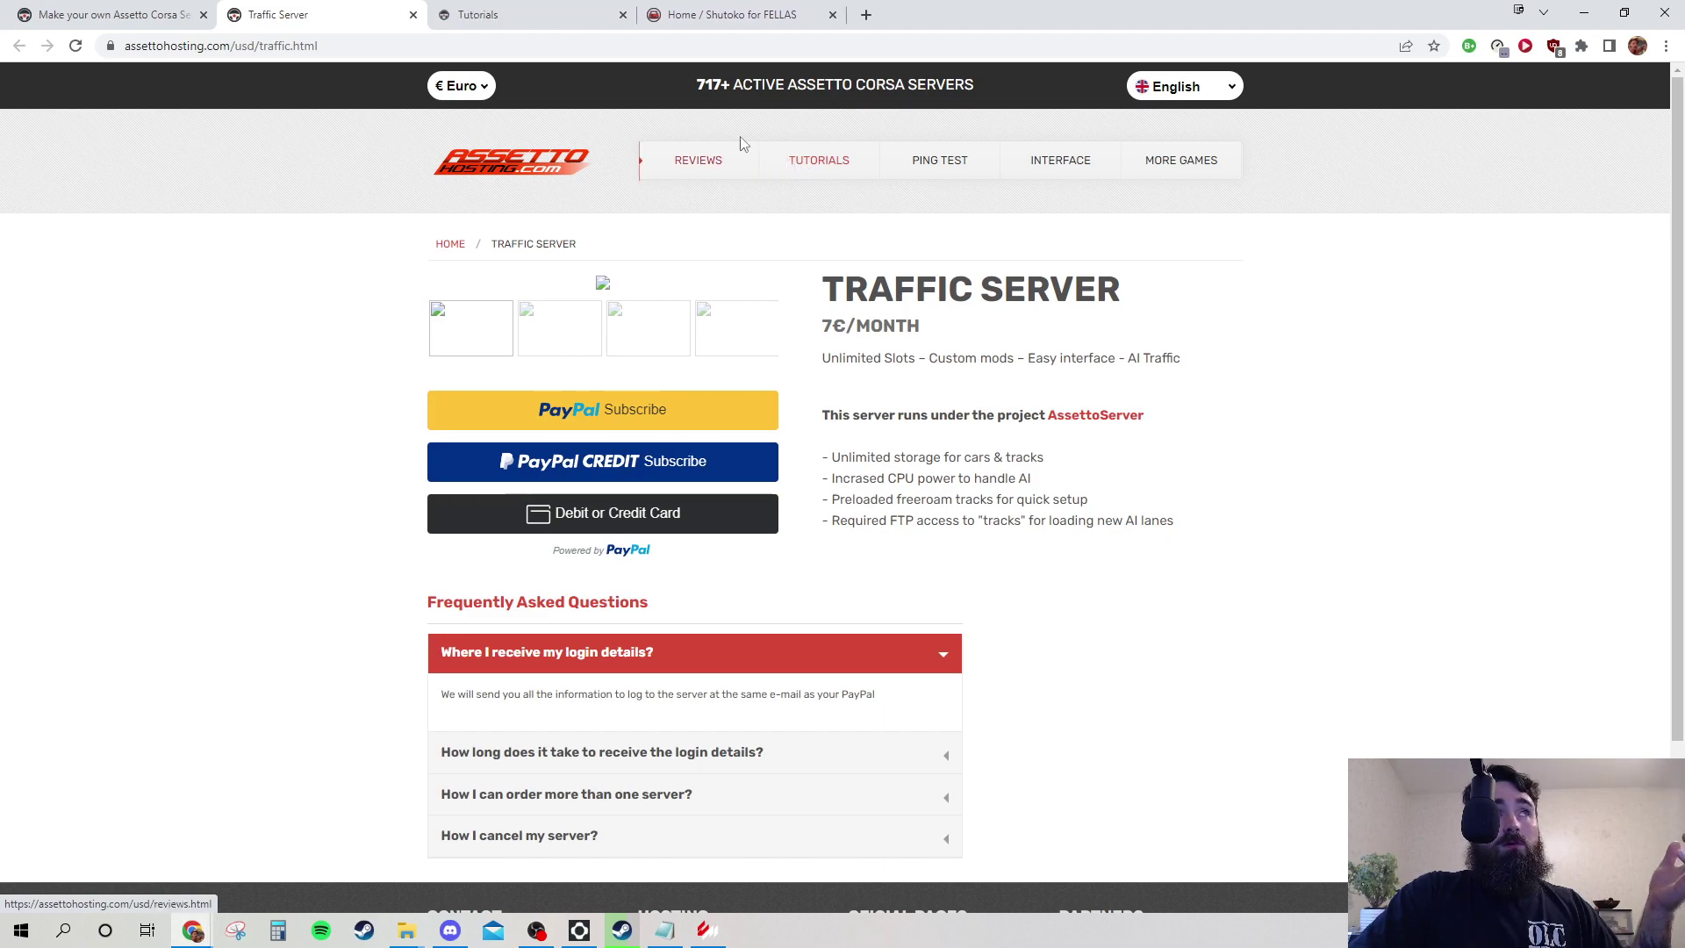
click(474, 29)
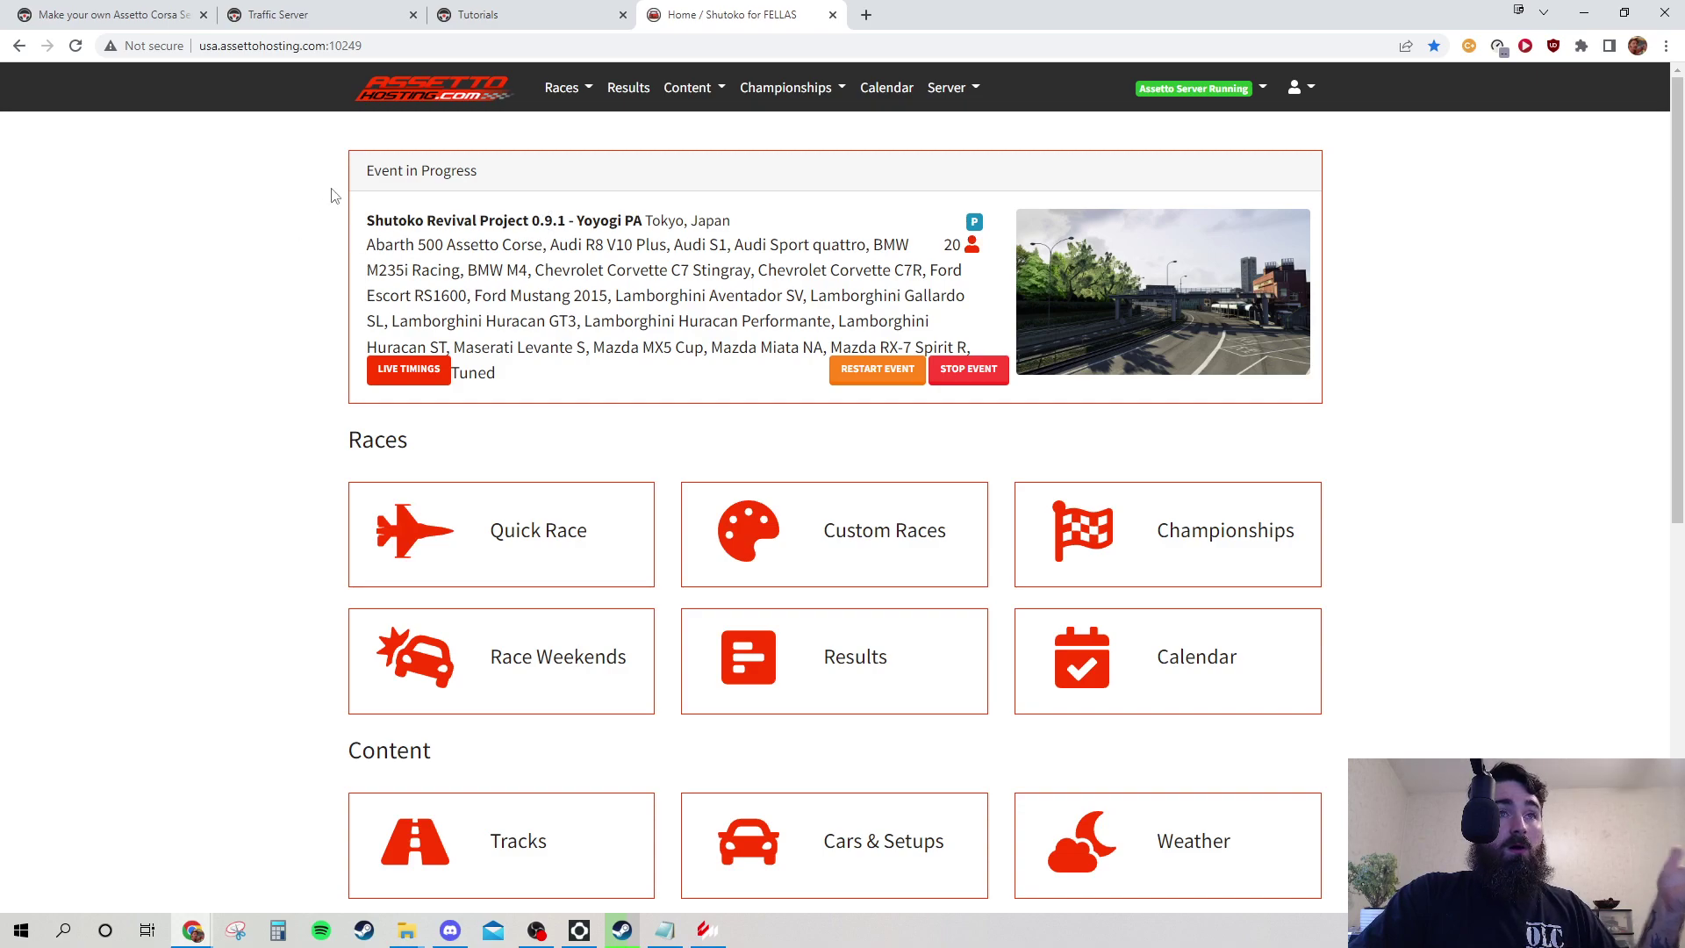
- Open the server's Tracks upload page and bring up the Downloads folder holding the SRP archive
scroll(470, 331, down, 3)
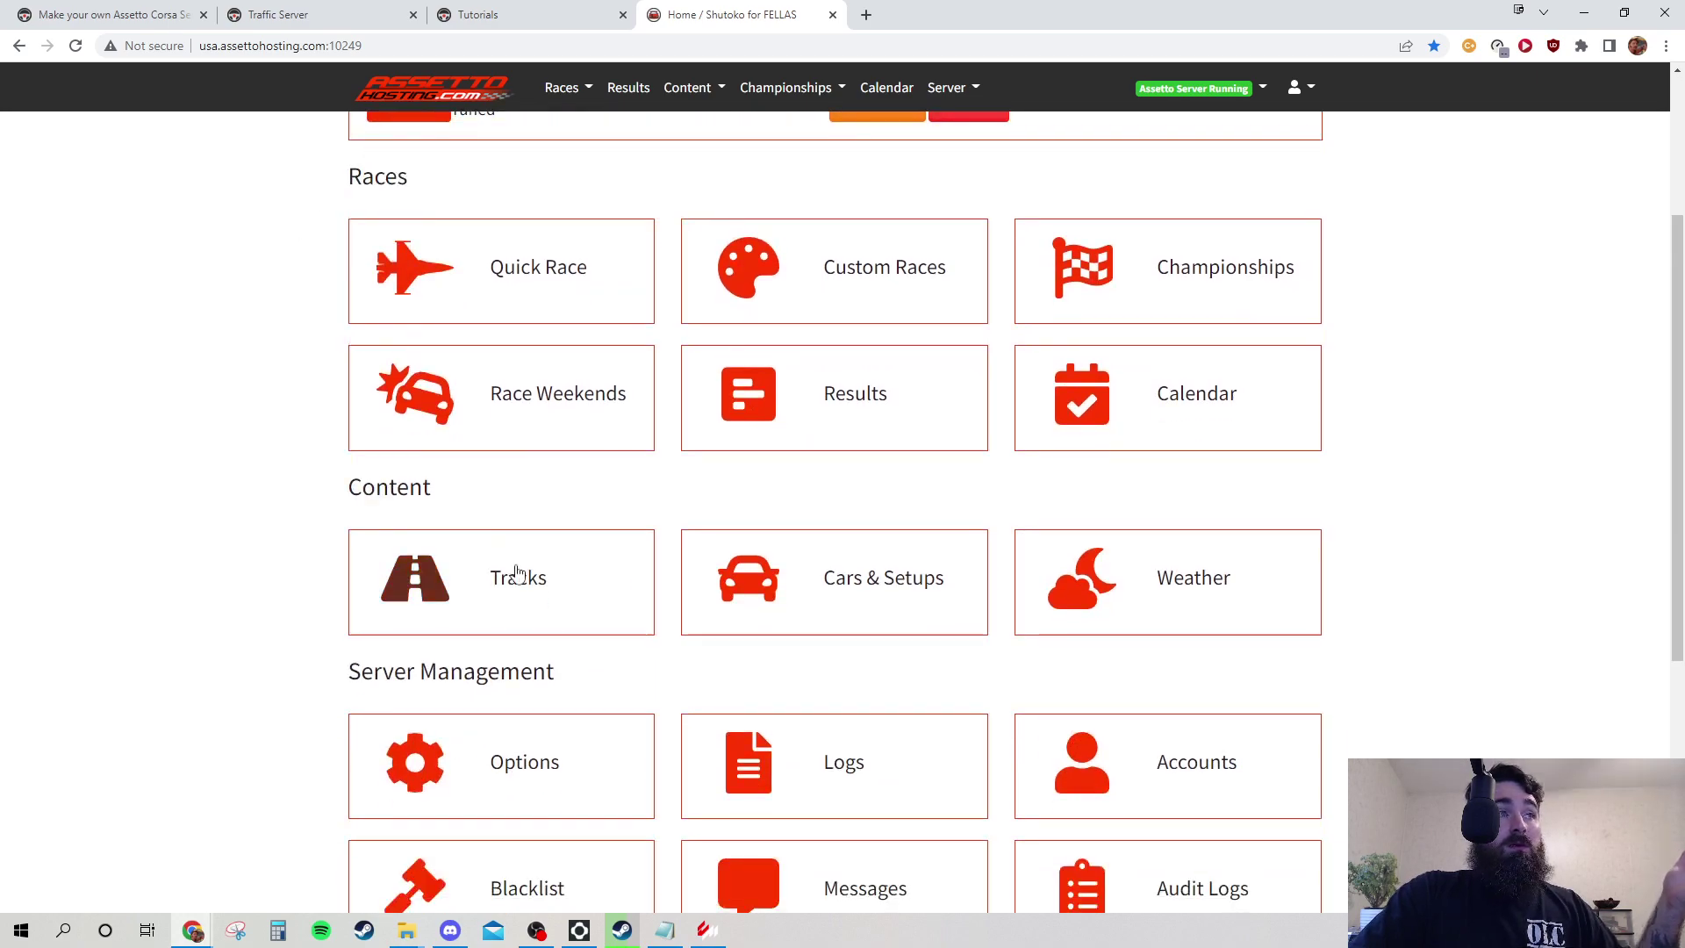
click(516, 573)
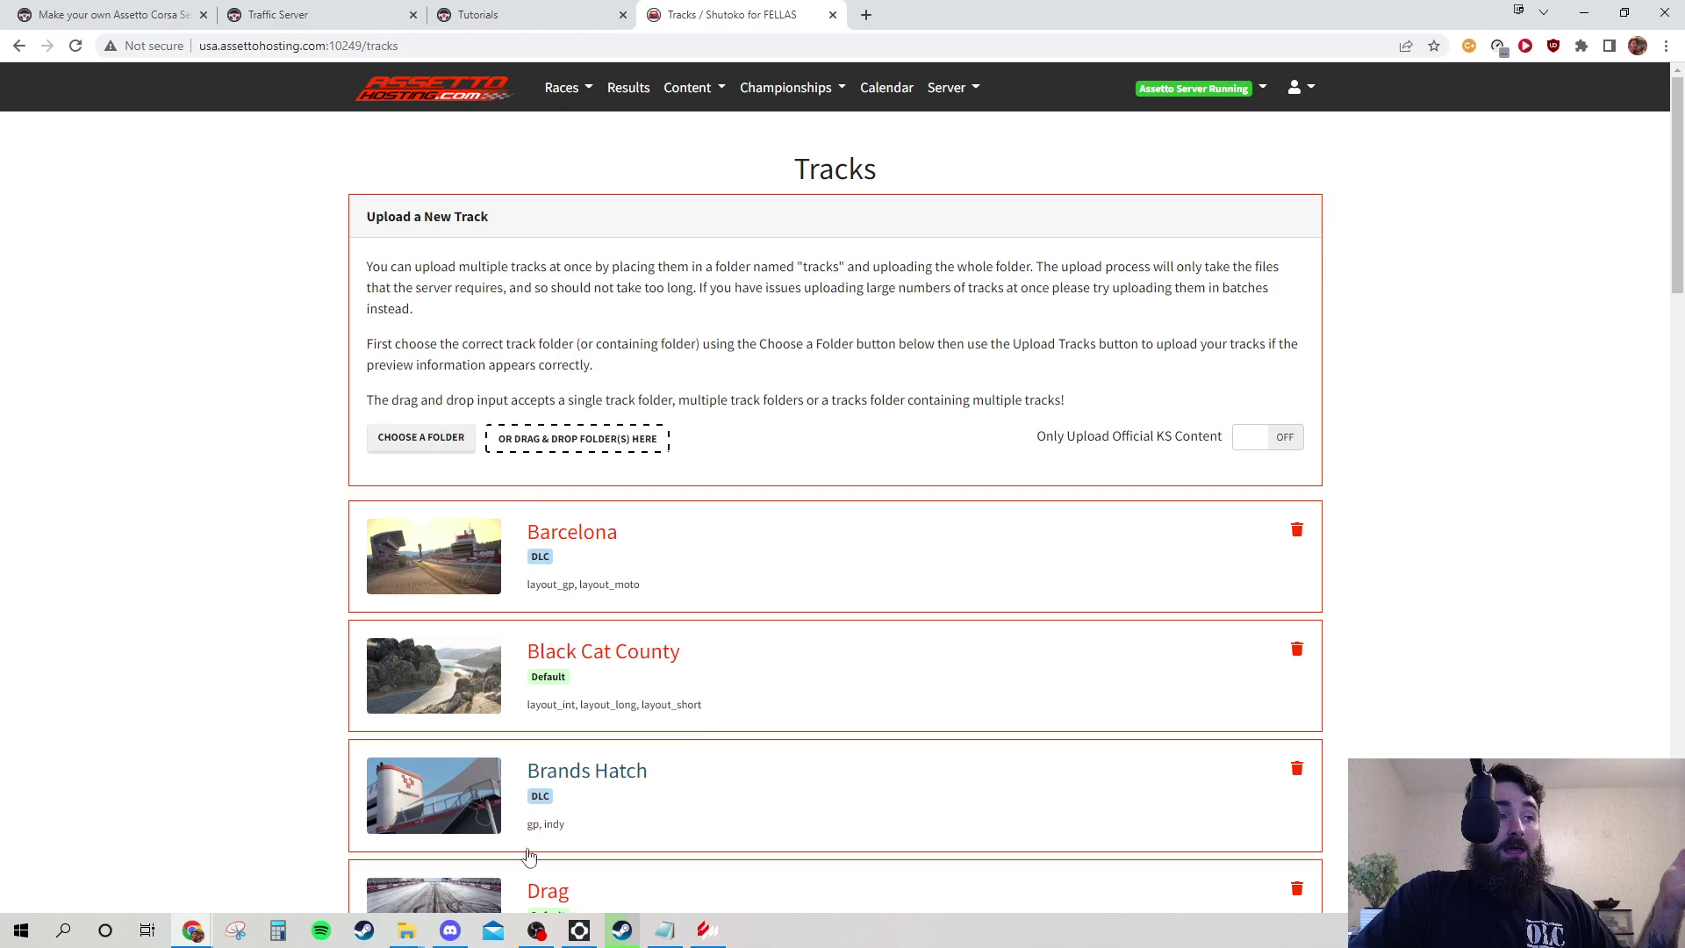
mouse_move(406, 930)
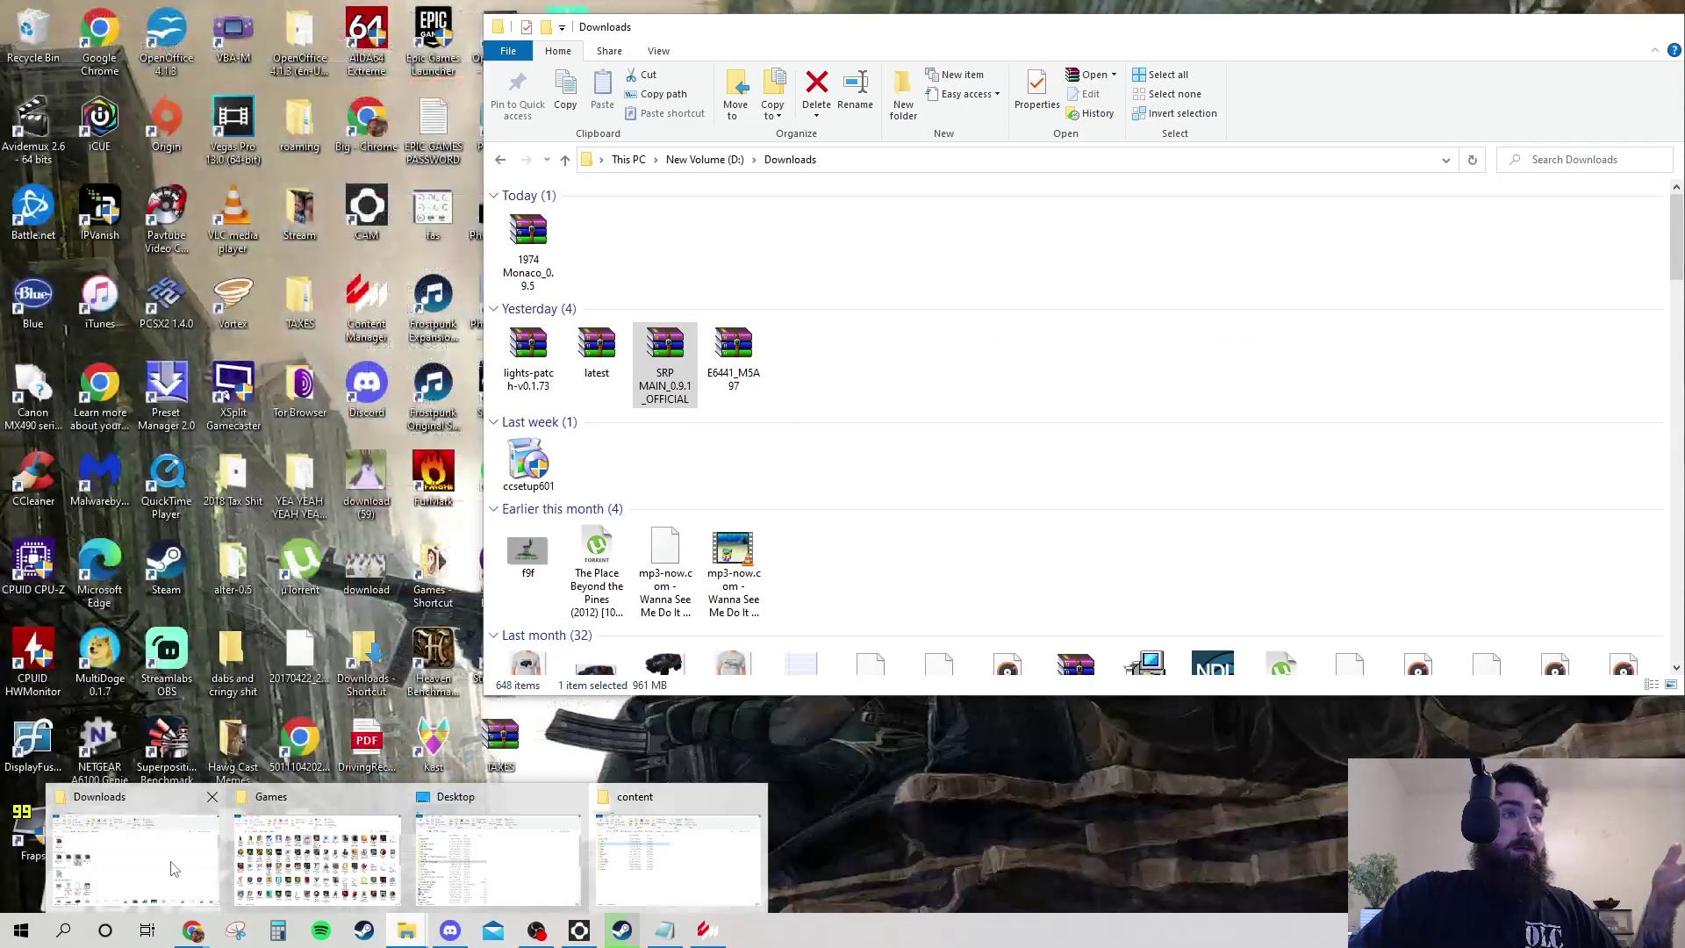
click(173, 866)
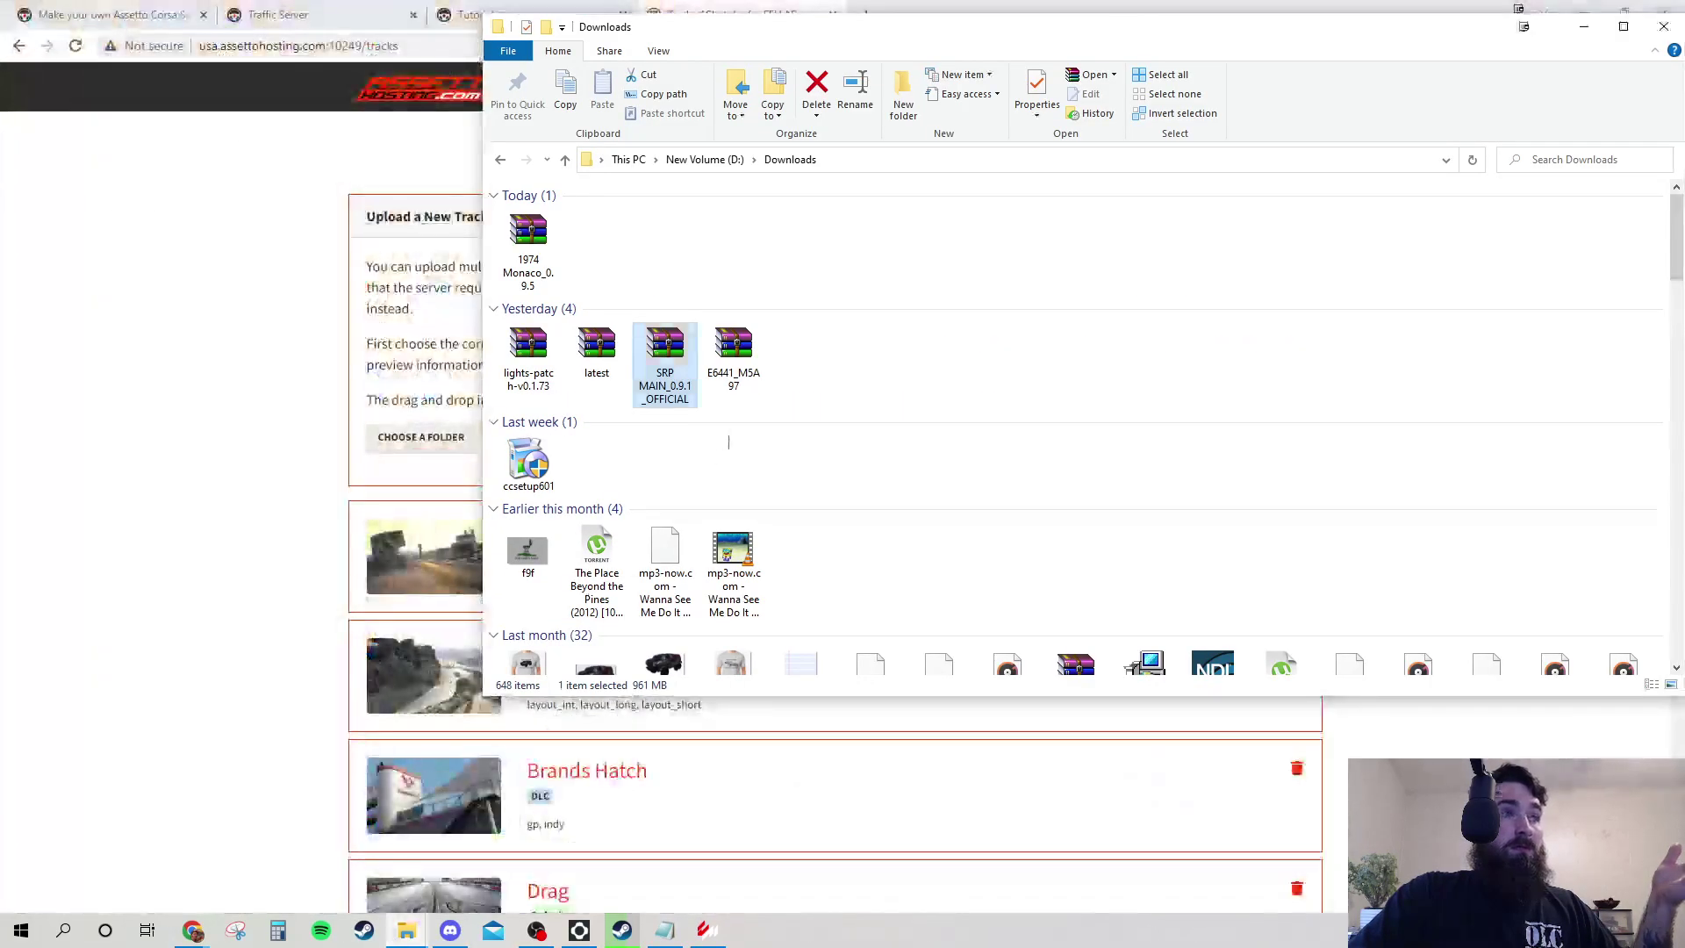
- Open the SRP MAIN_0.9.1_OFFICIAL archive in WinRAR and select the shuto_revival_project_beta folder beside the Tracks page
double_click(687, 373)
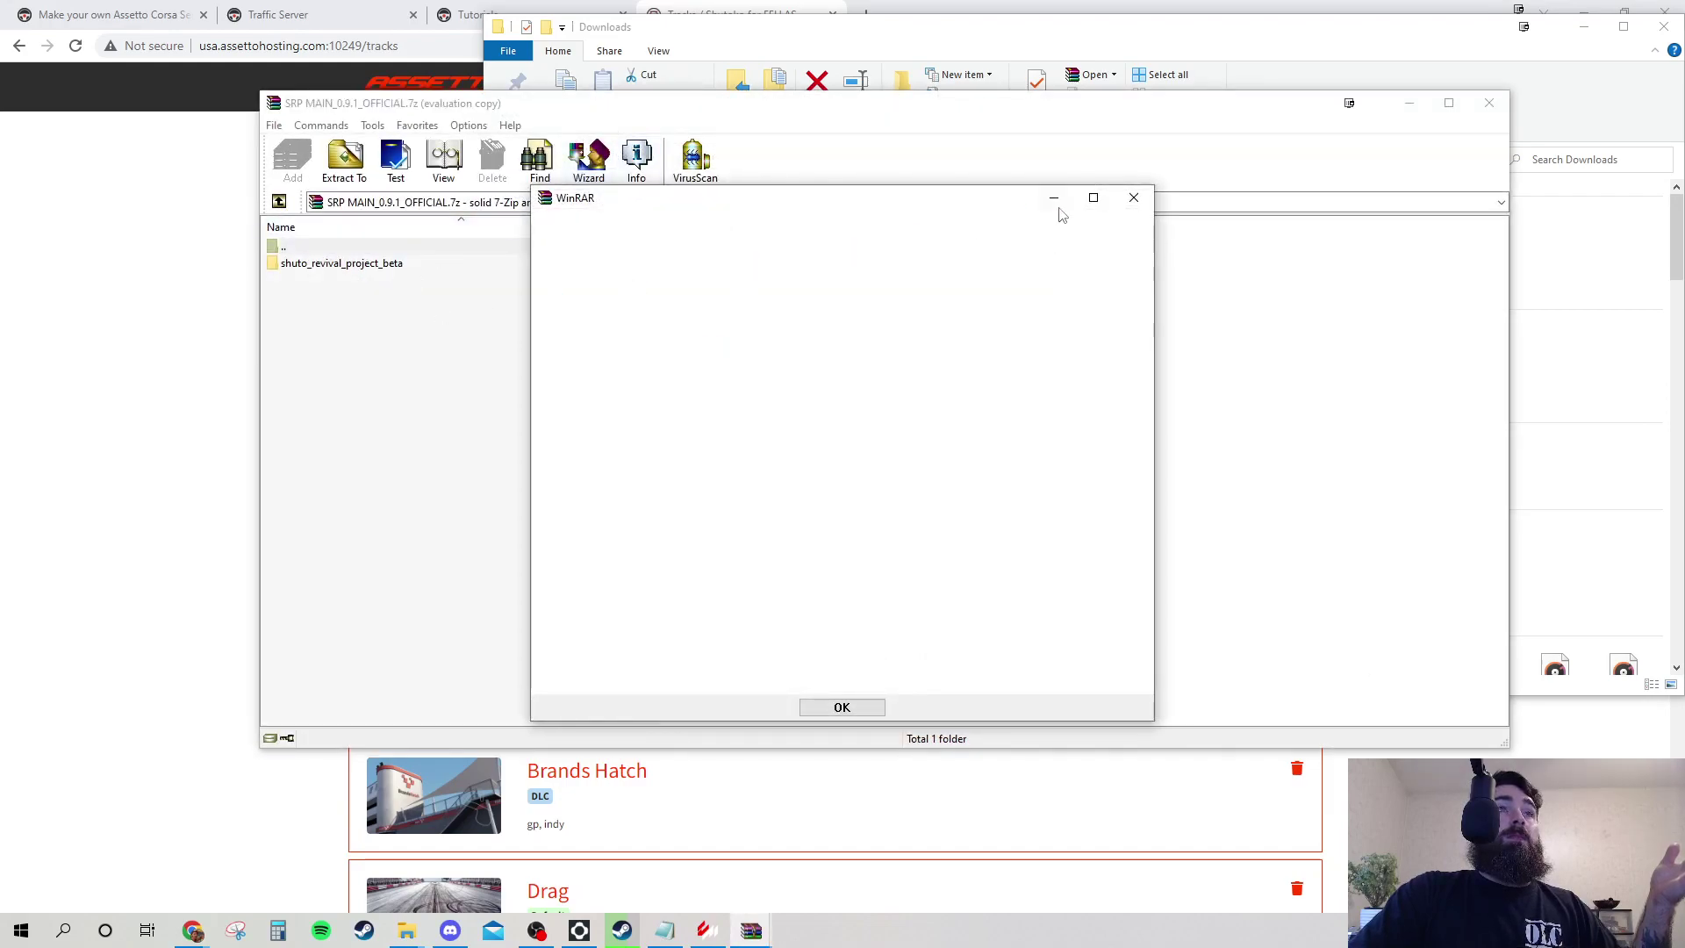
click(1133, 198)
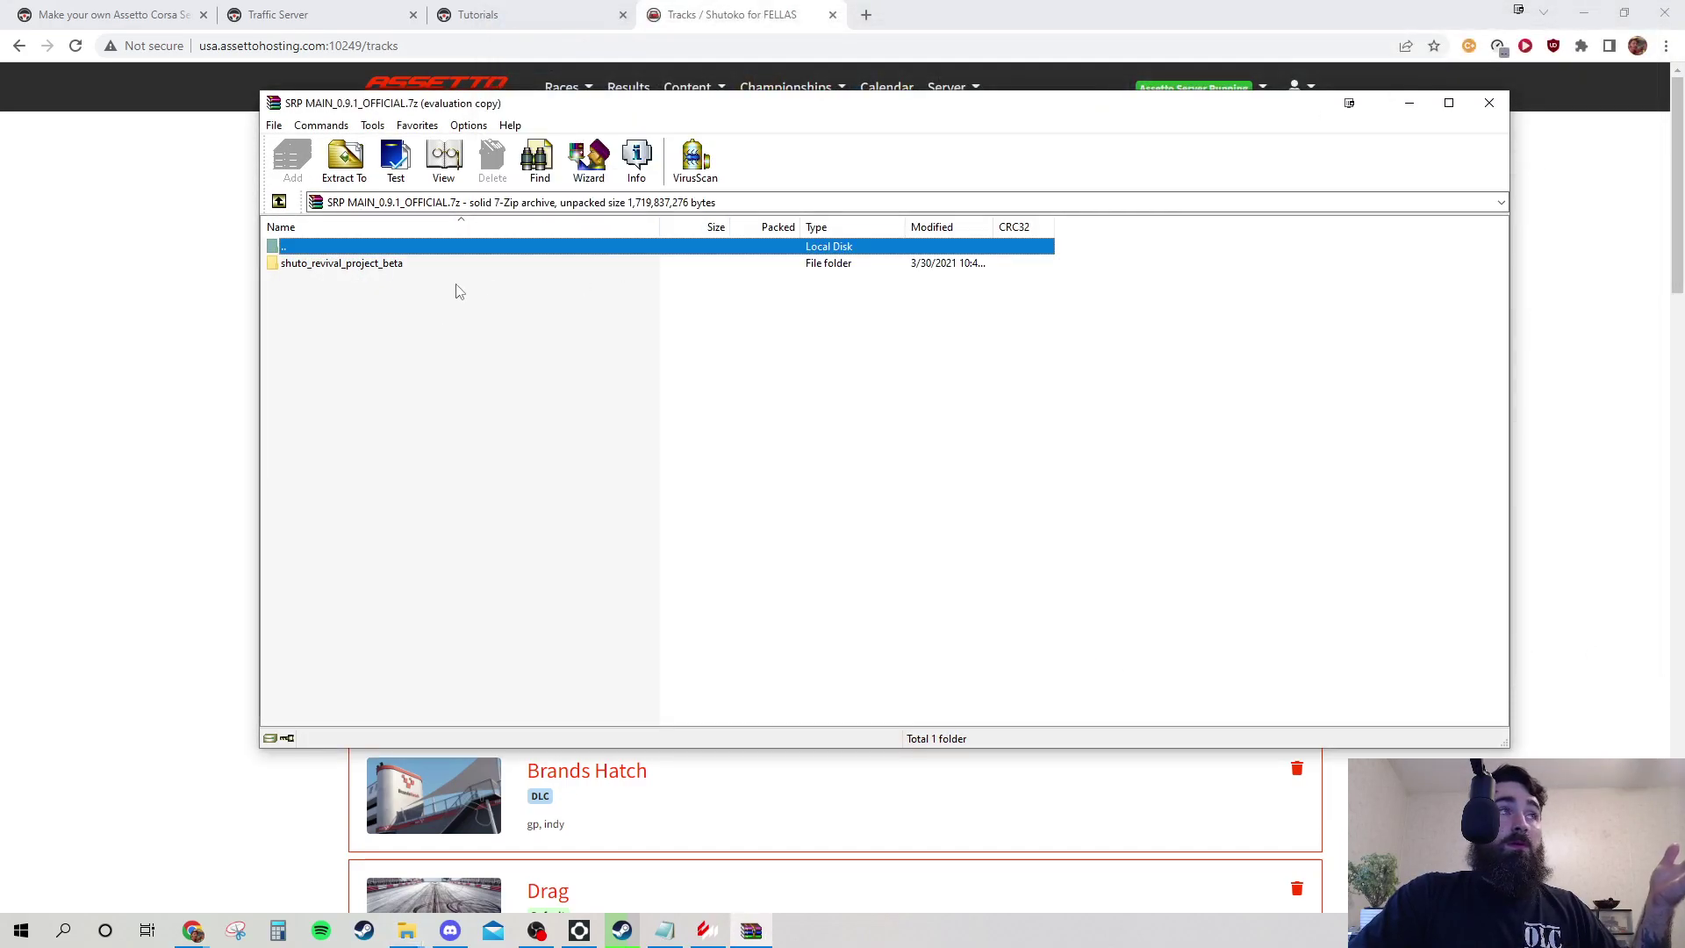
click(406, 264)
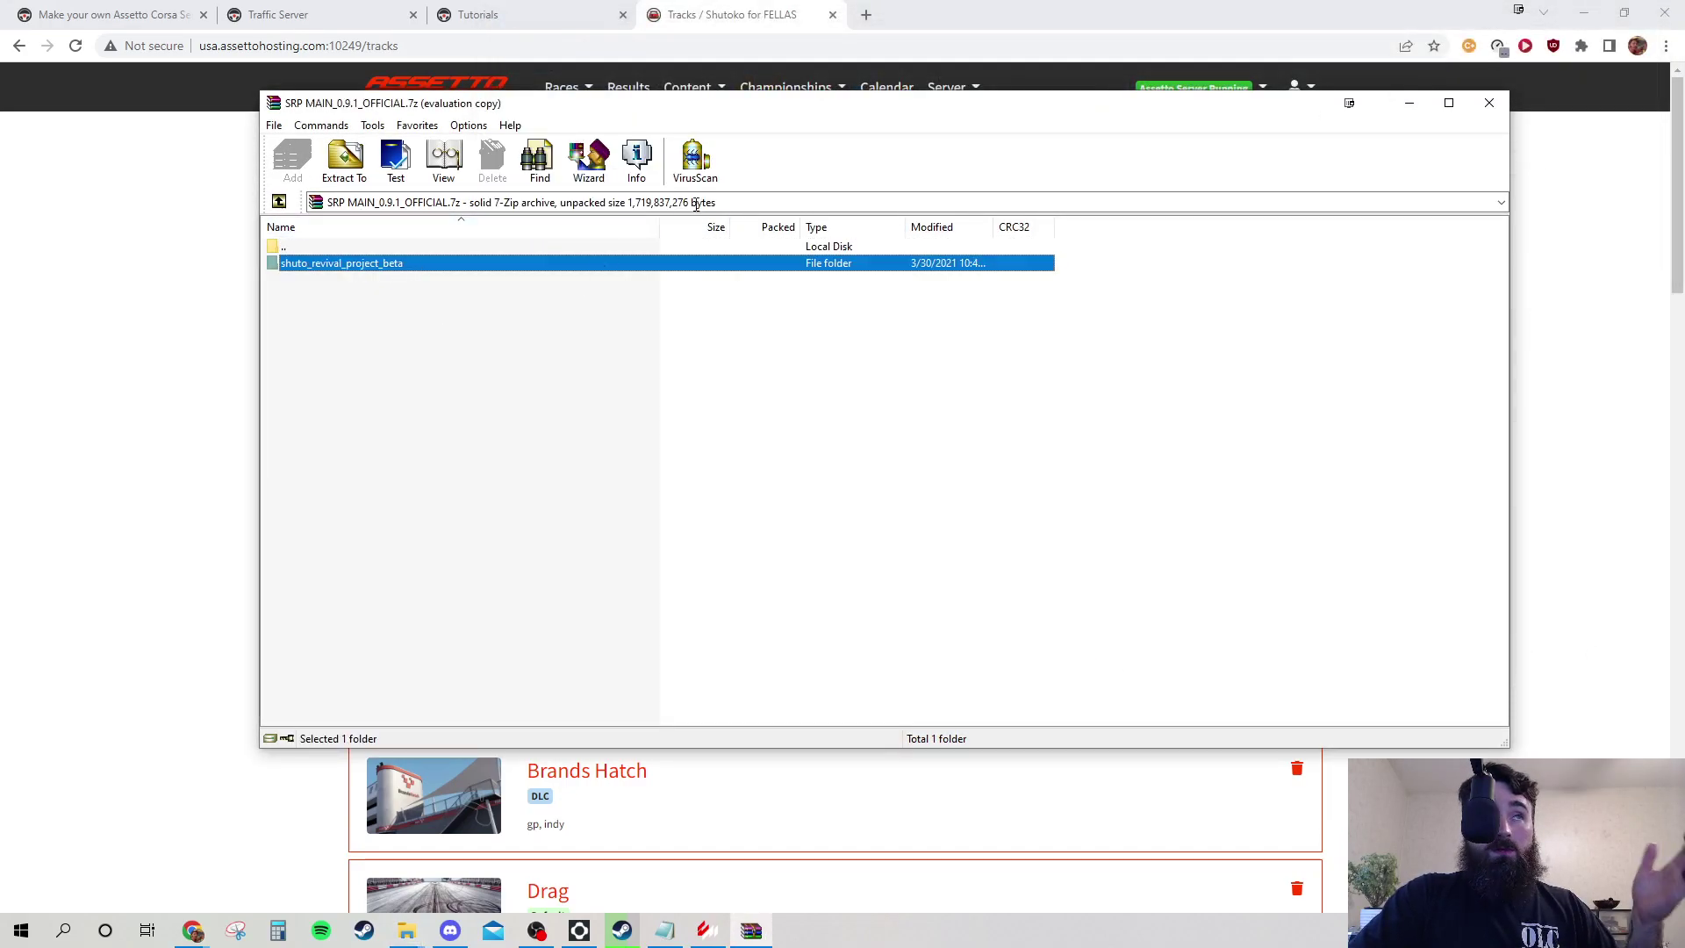
drag(880, 112, 1295, 238)
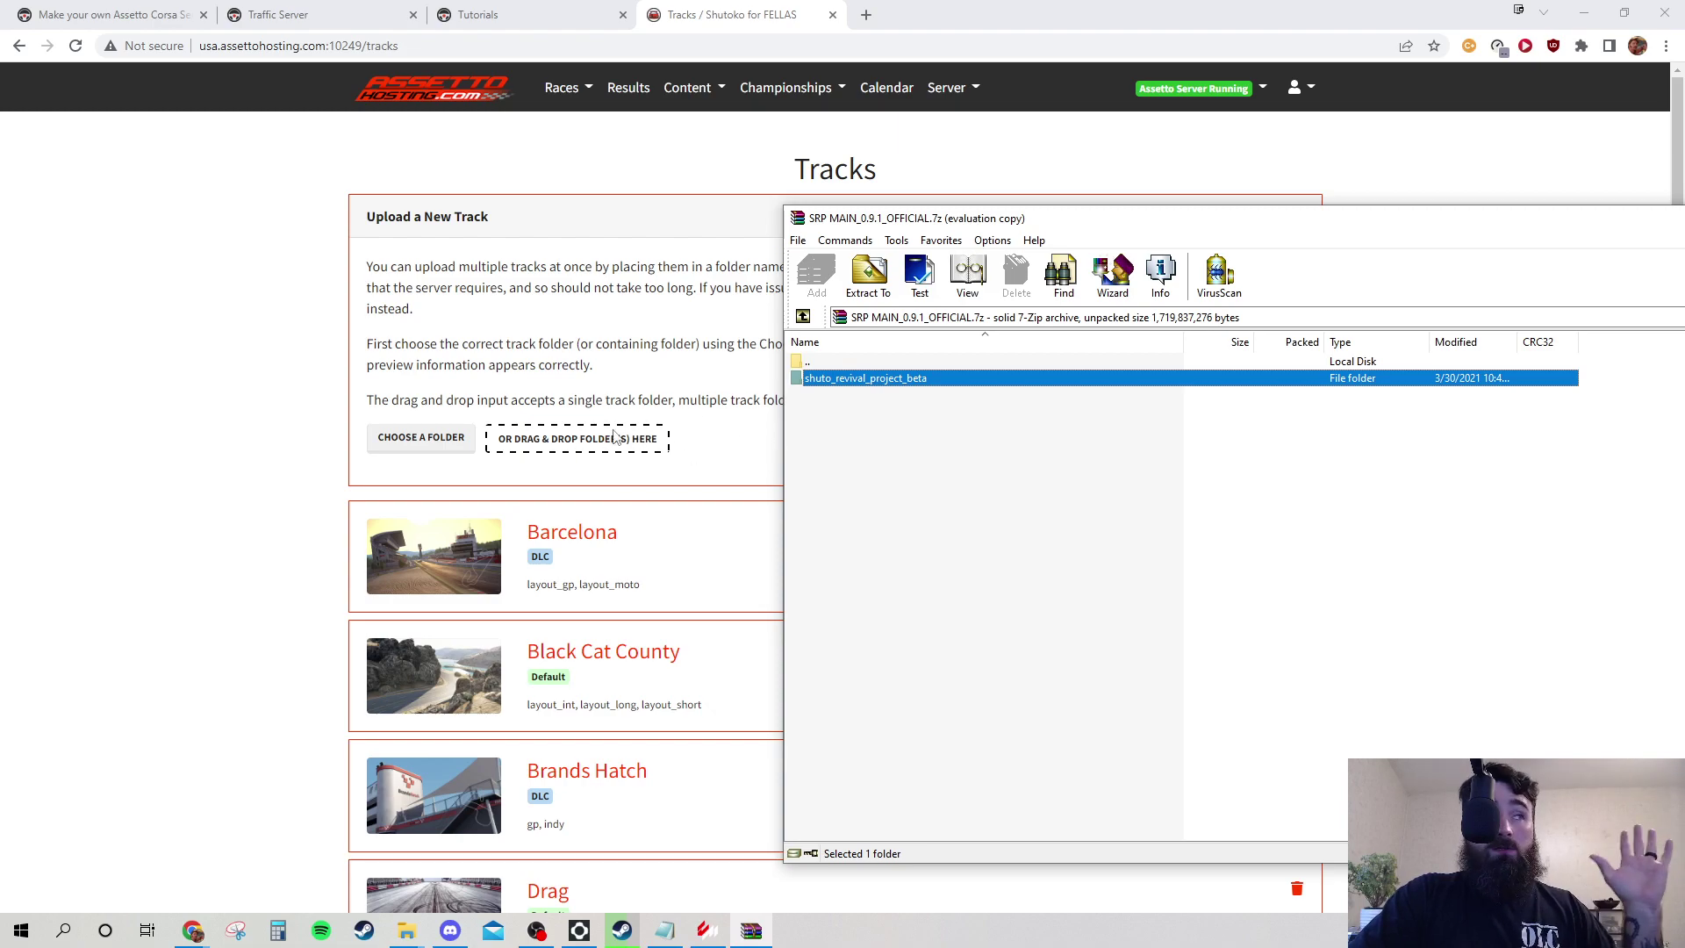
click(640, 451)
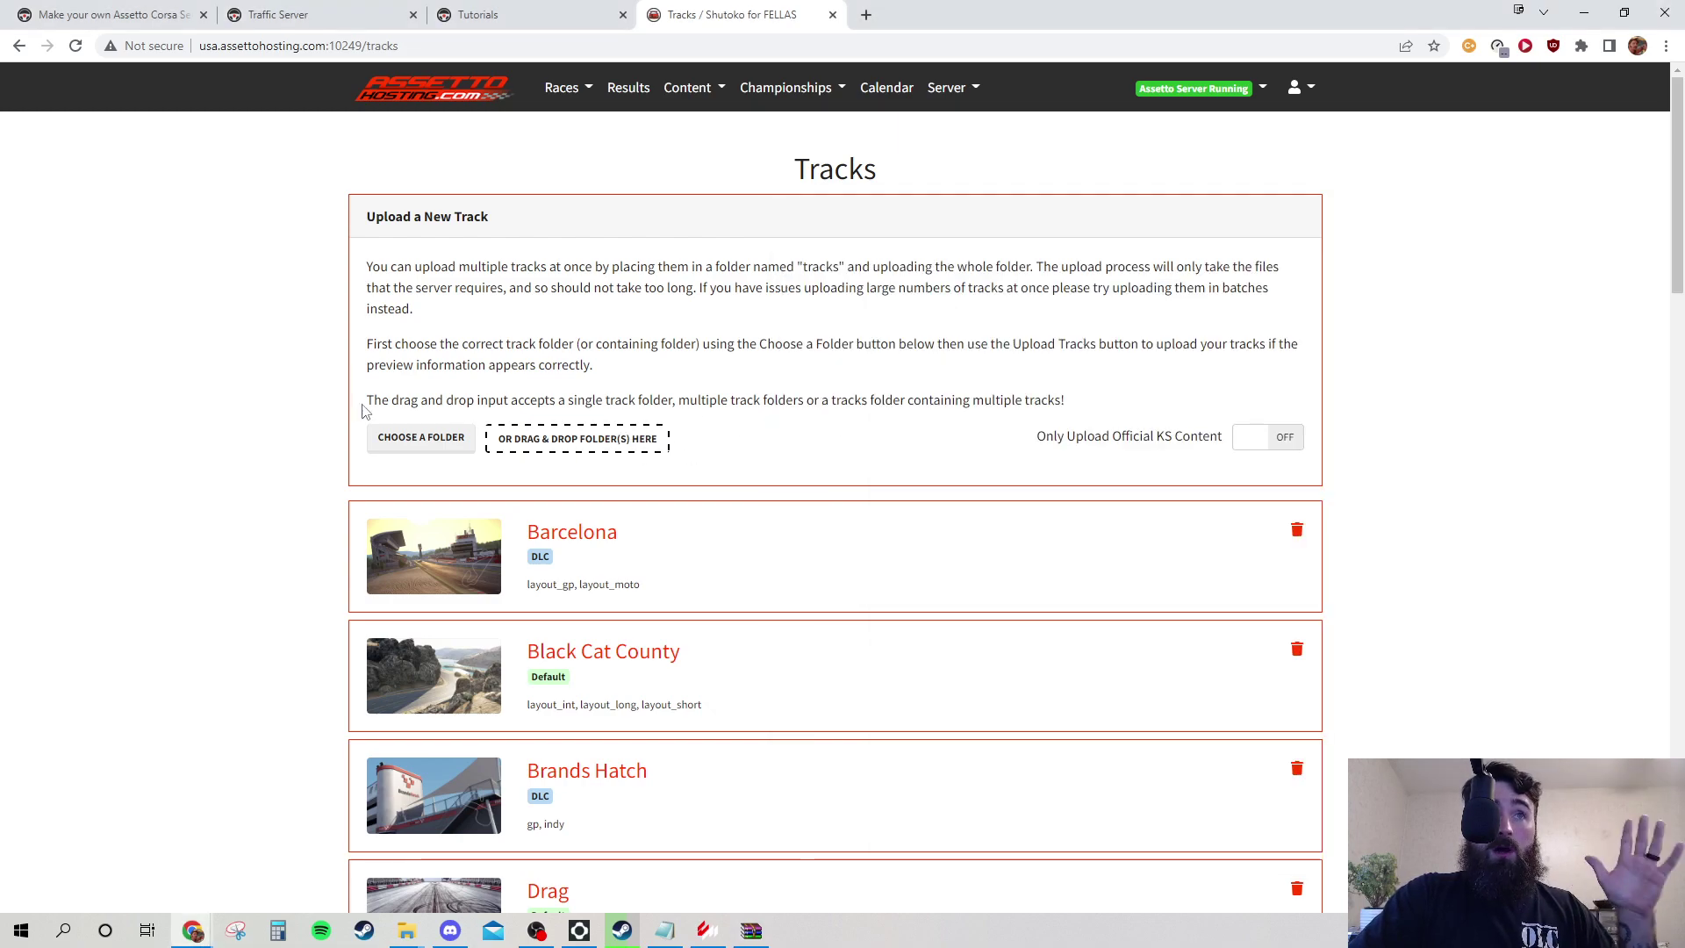
- Open the Races menu with its quick, custom and race-weekend choices
scroll(257, 417, down, 5)
scroll(257, 418, down, 15)
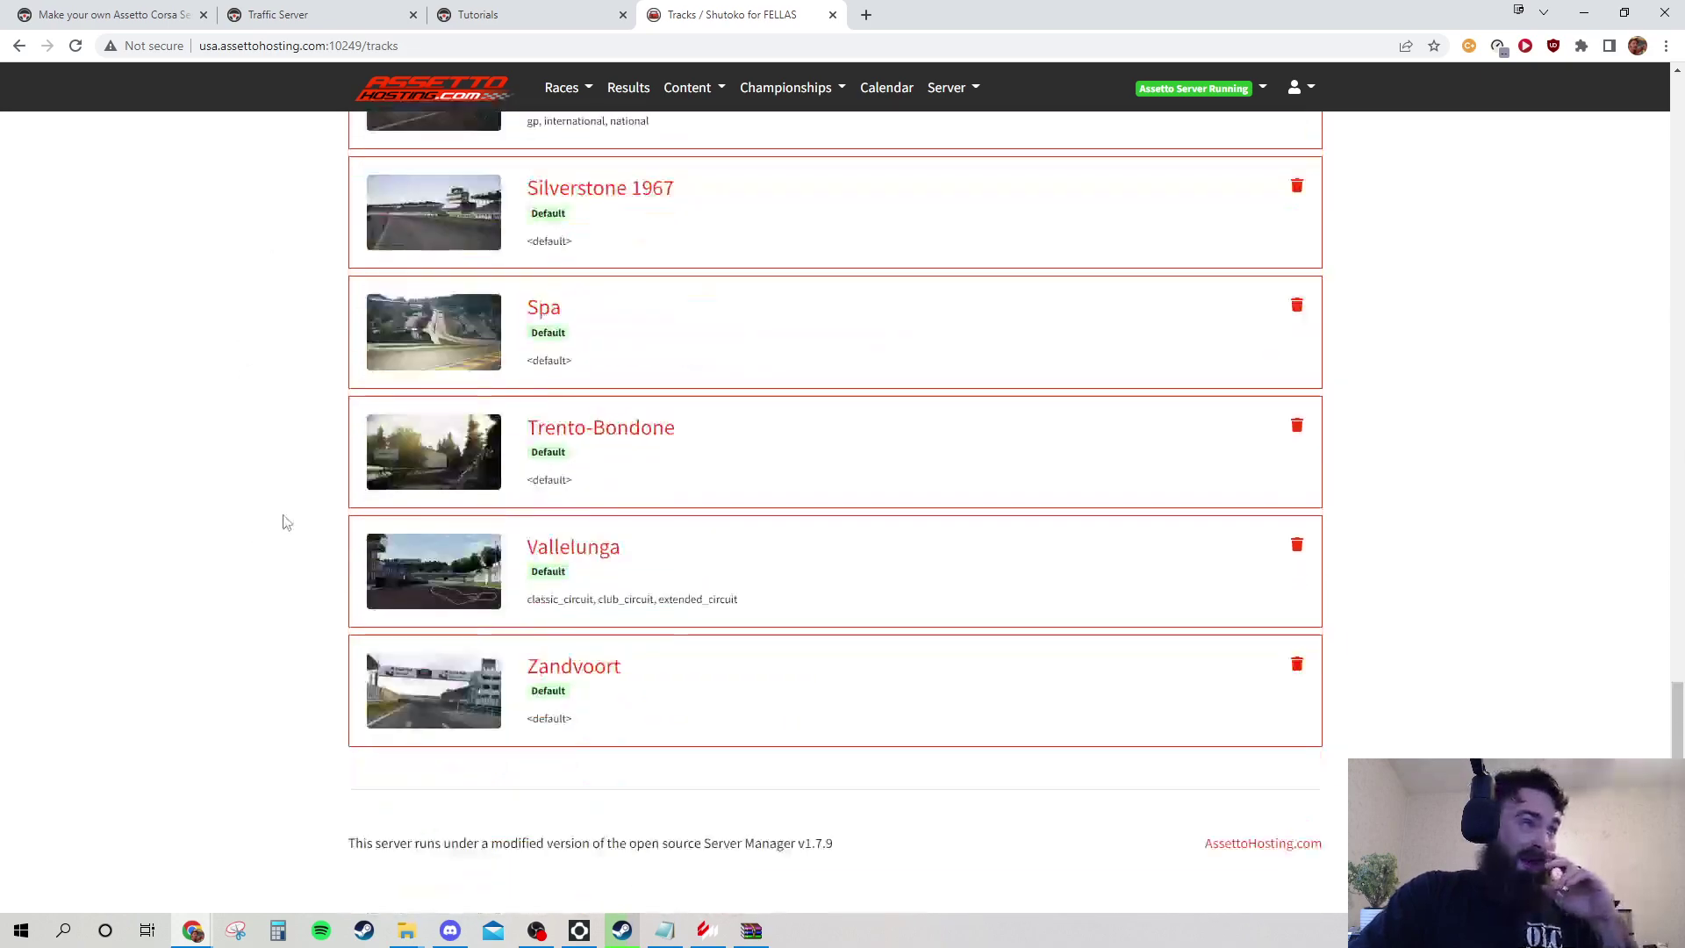
scroll(281, 522, up, 4)
scroll(562, 421, up, 3)
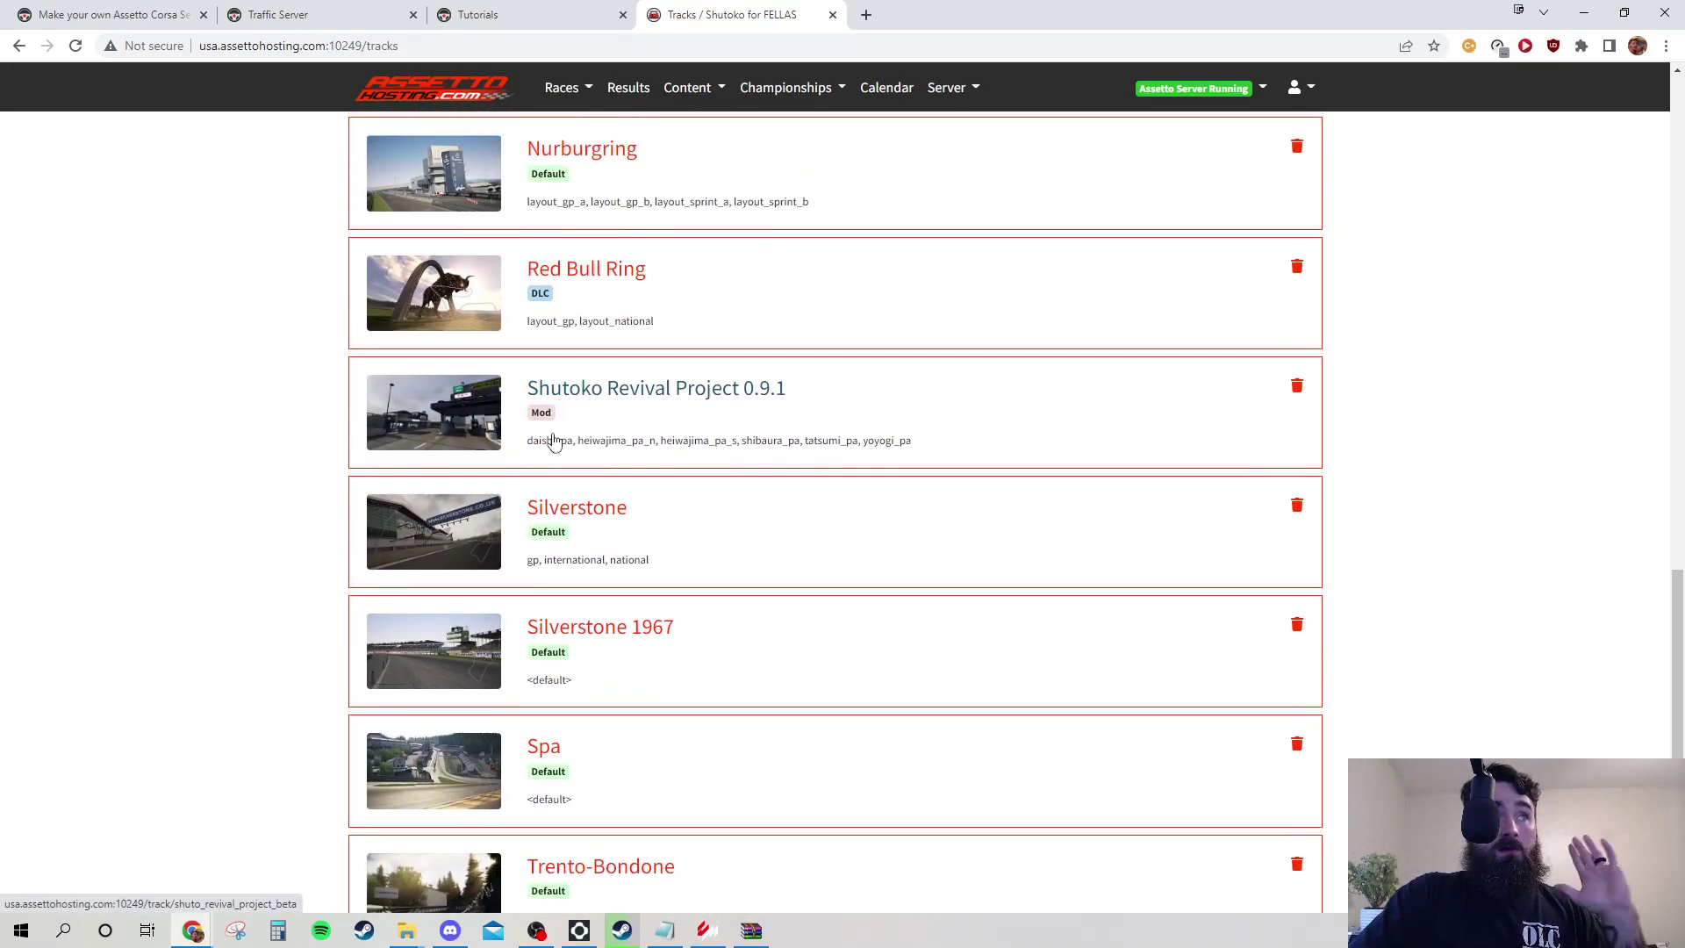
scroll(209, 387, up, 20)
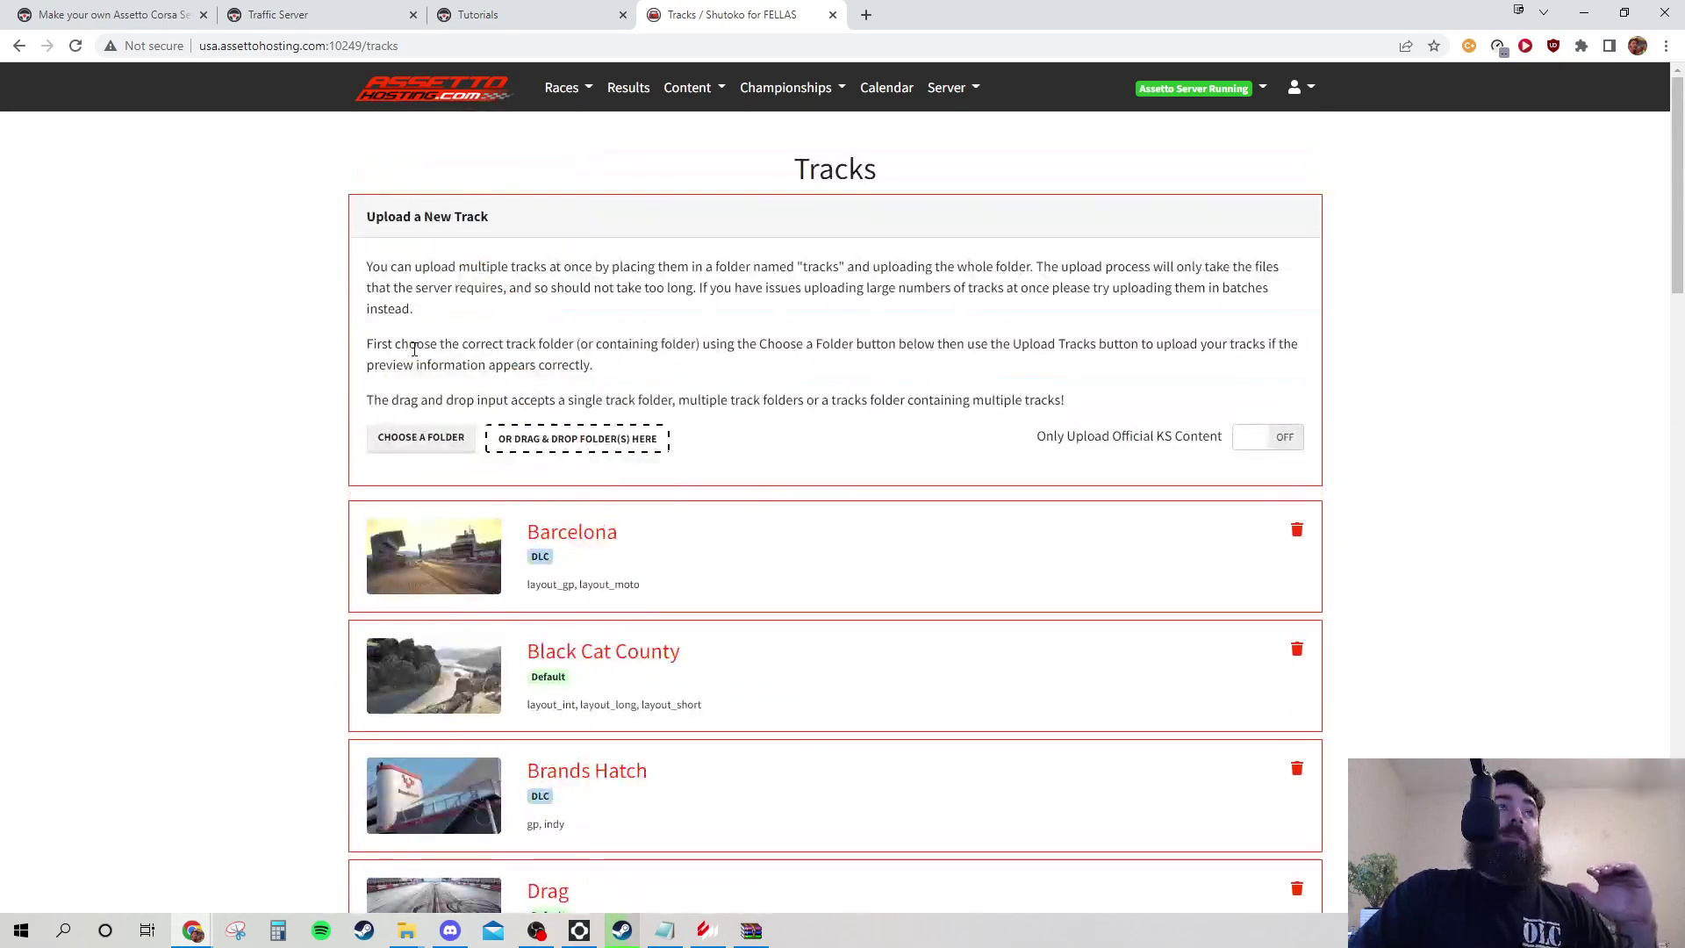
click(566, 87)
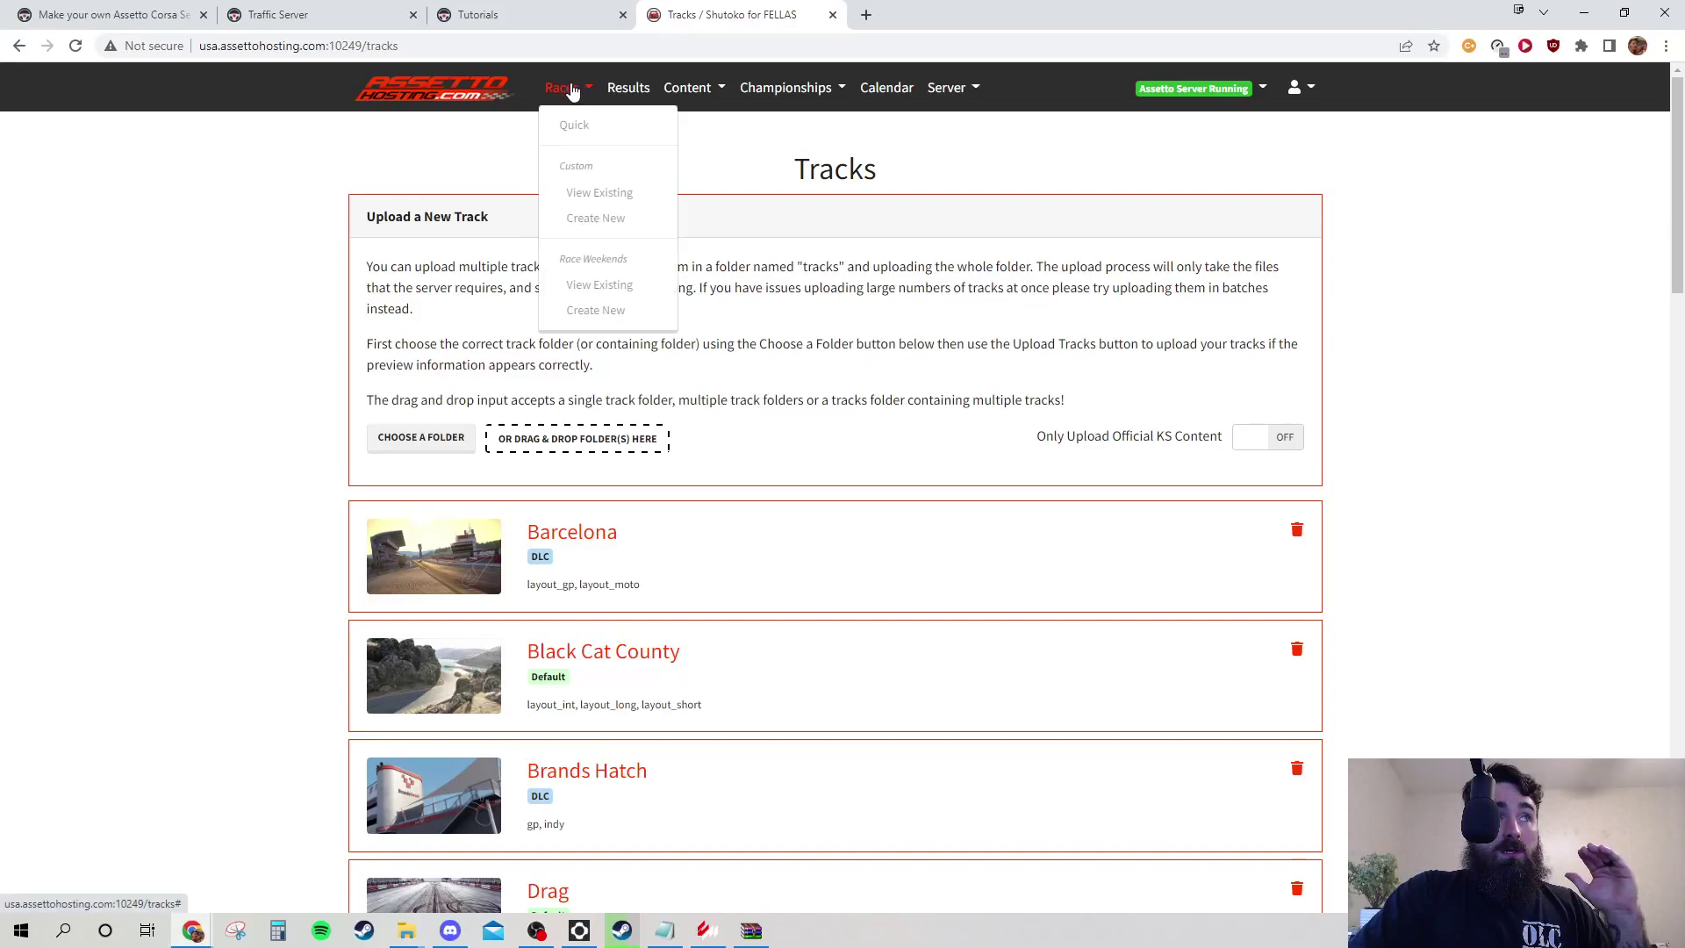
- Open the saved Shuto custom race for editing and scroll through its settings and entry list
click(622, 200)
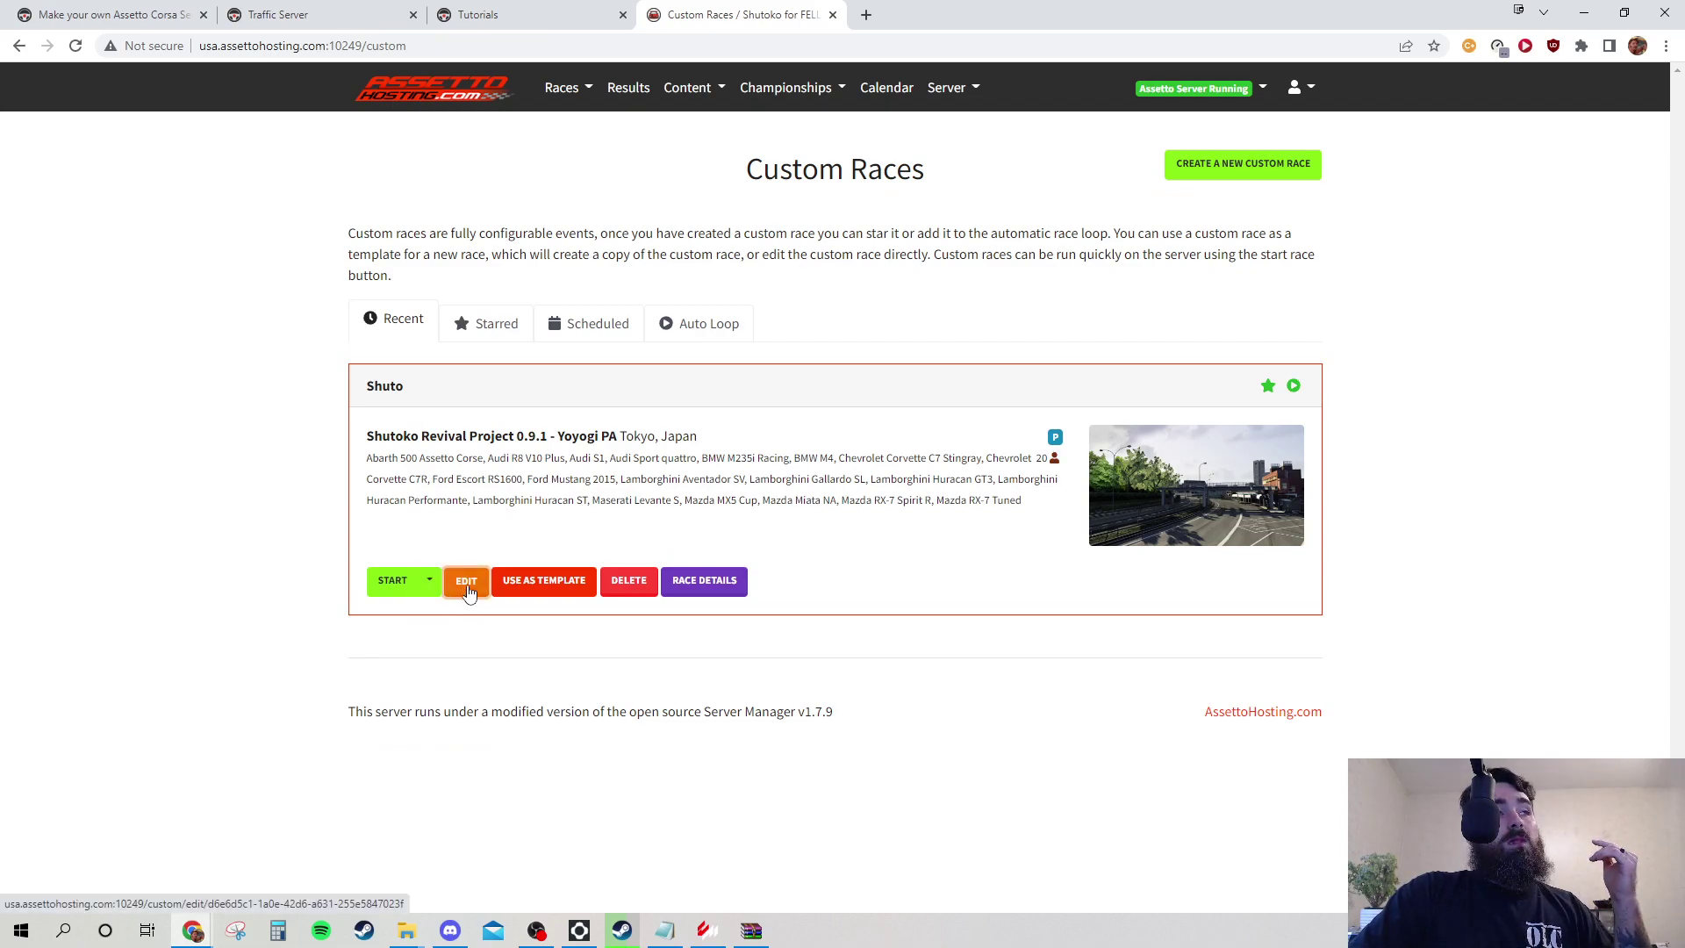
click(467, 594)
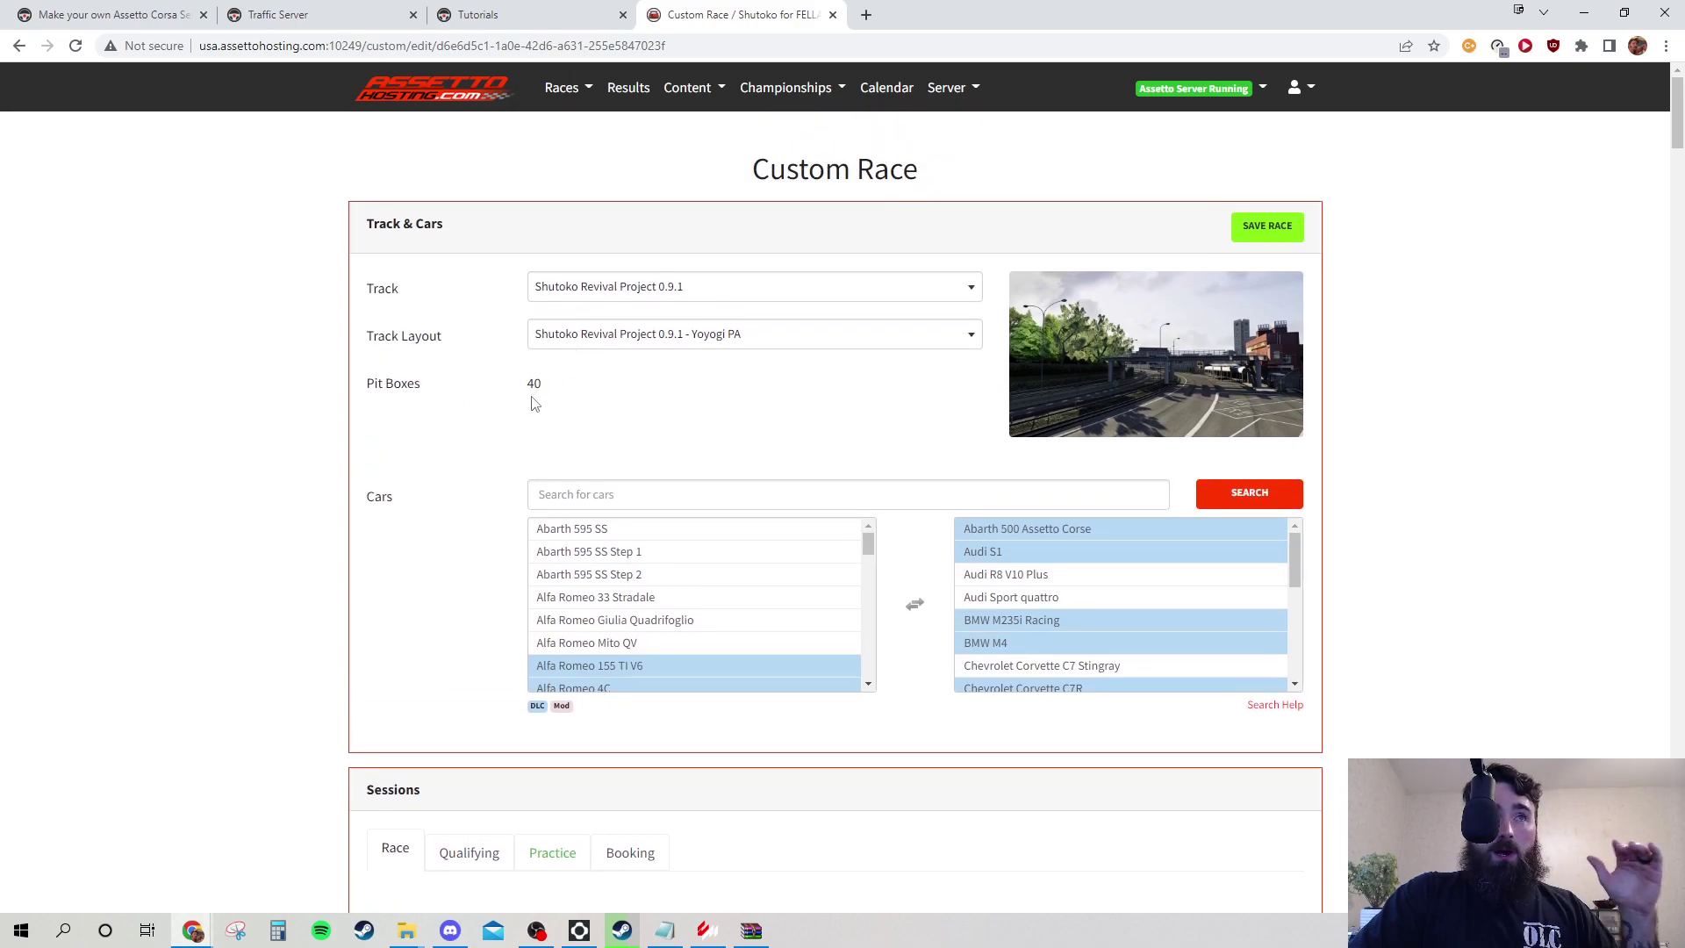
scroll(282, 430, down, 5)
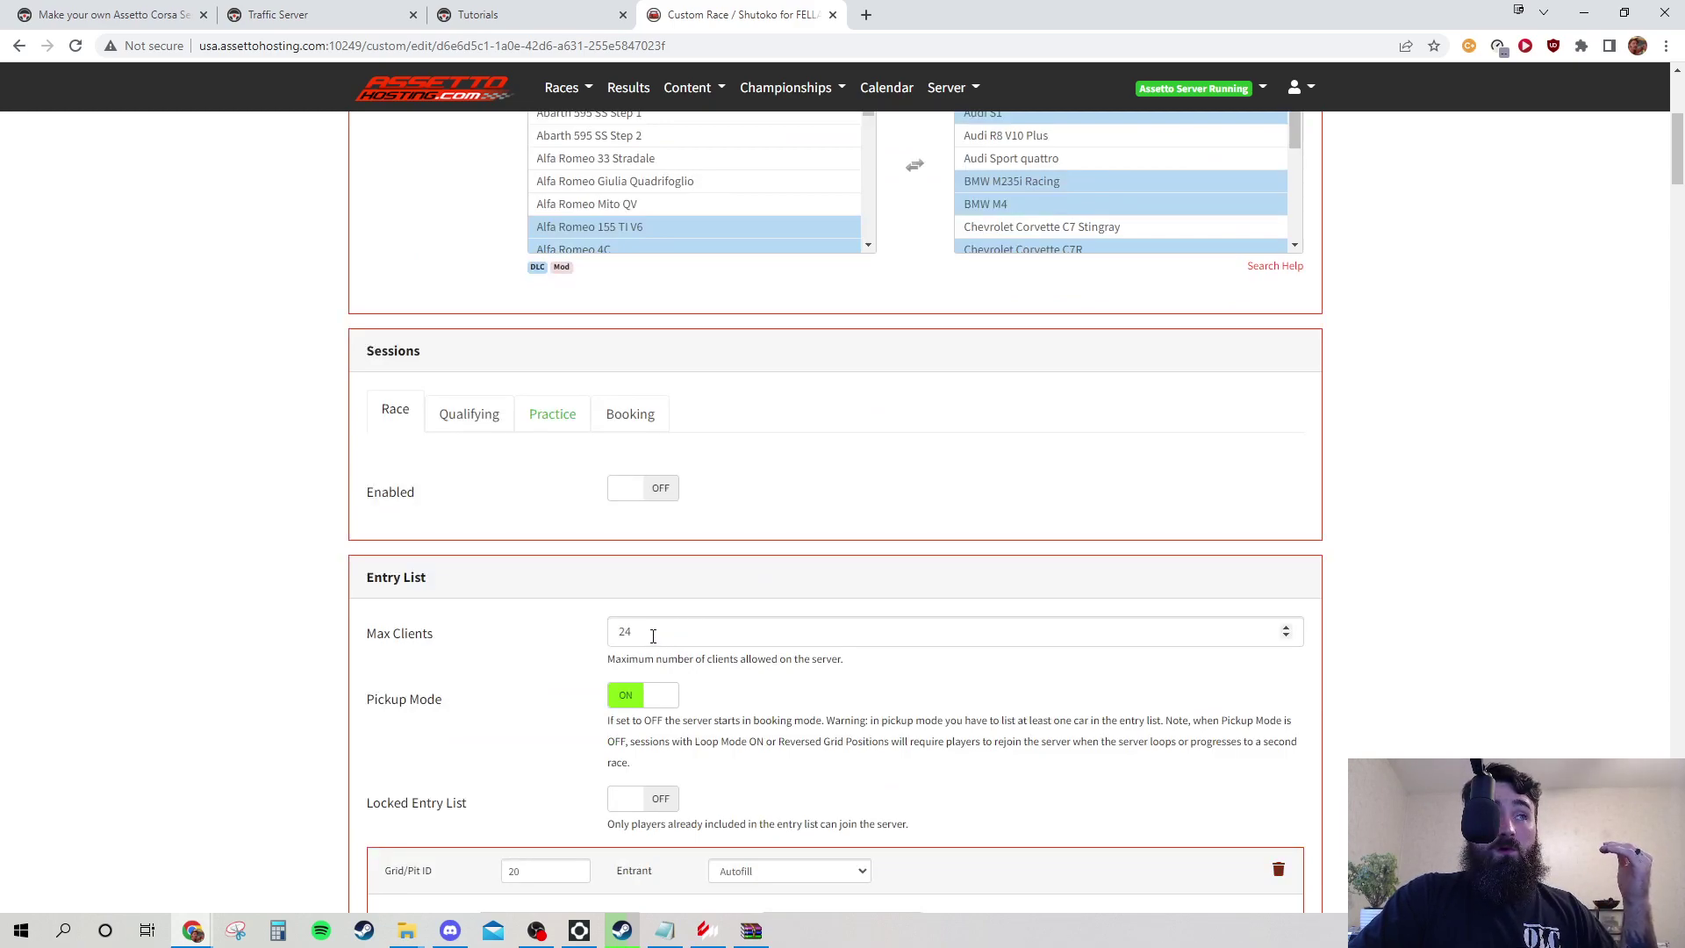
scroll(465, 635, down, 3)
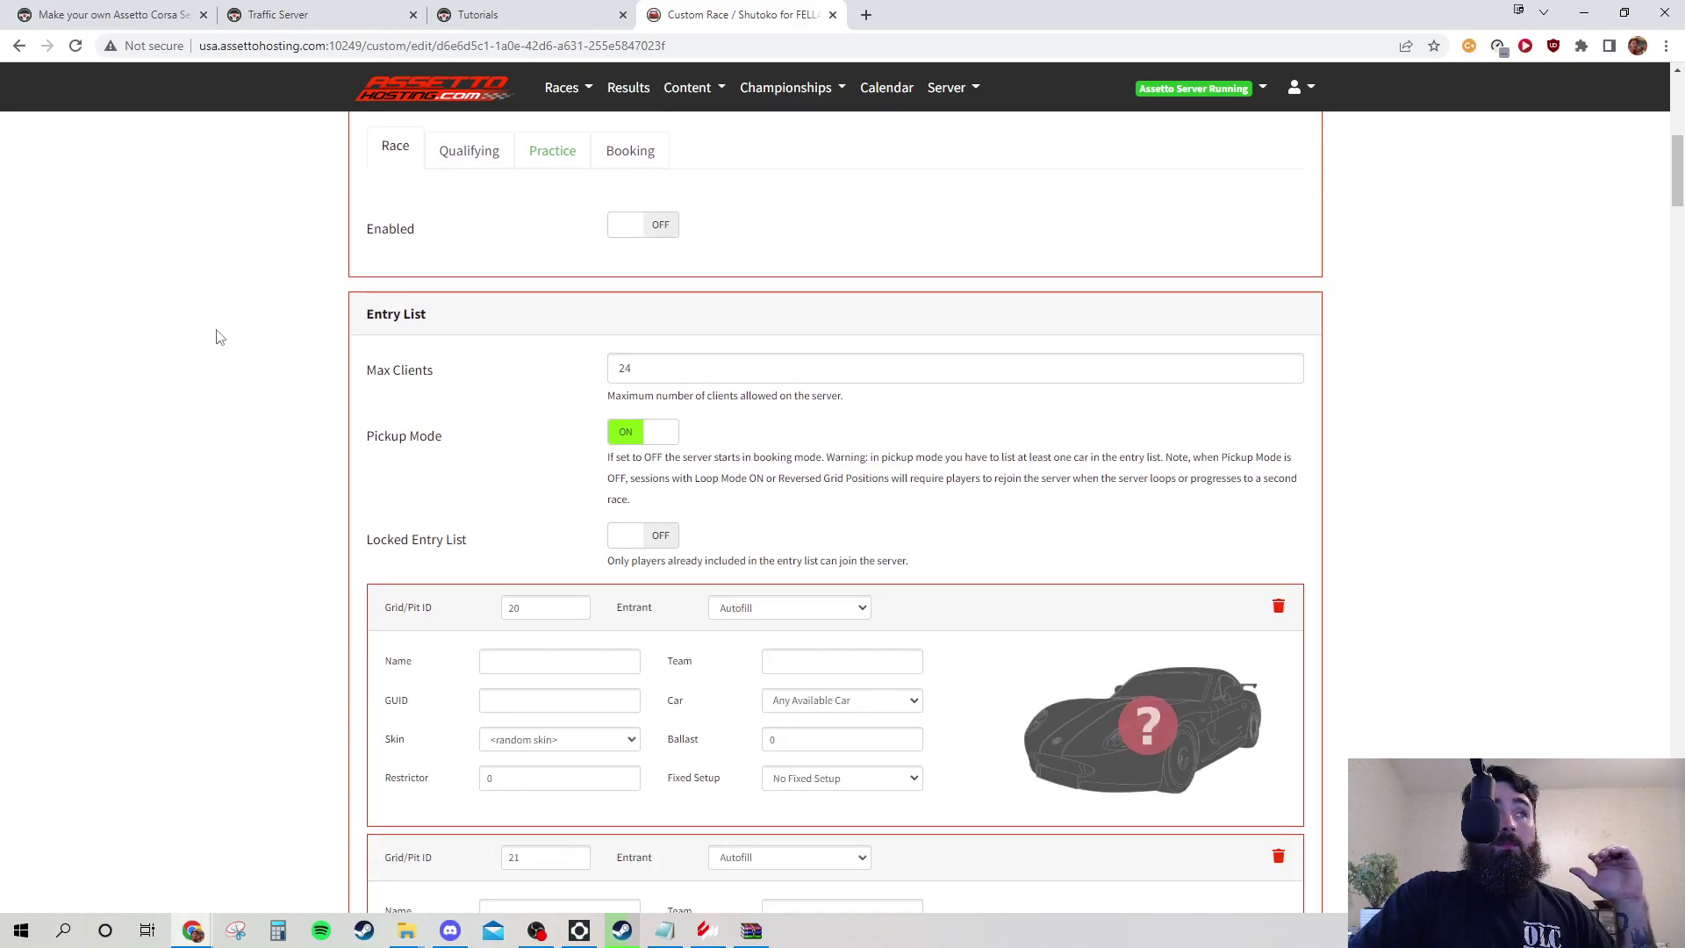
scroll(235, 379, down, 2)
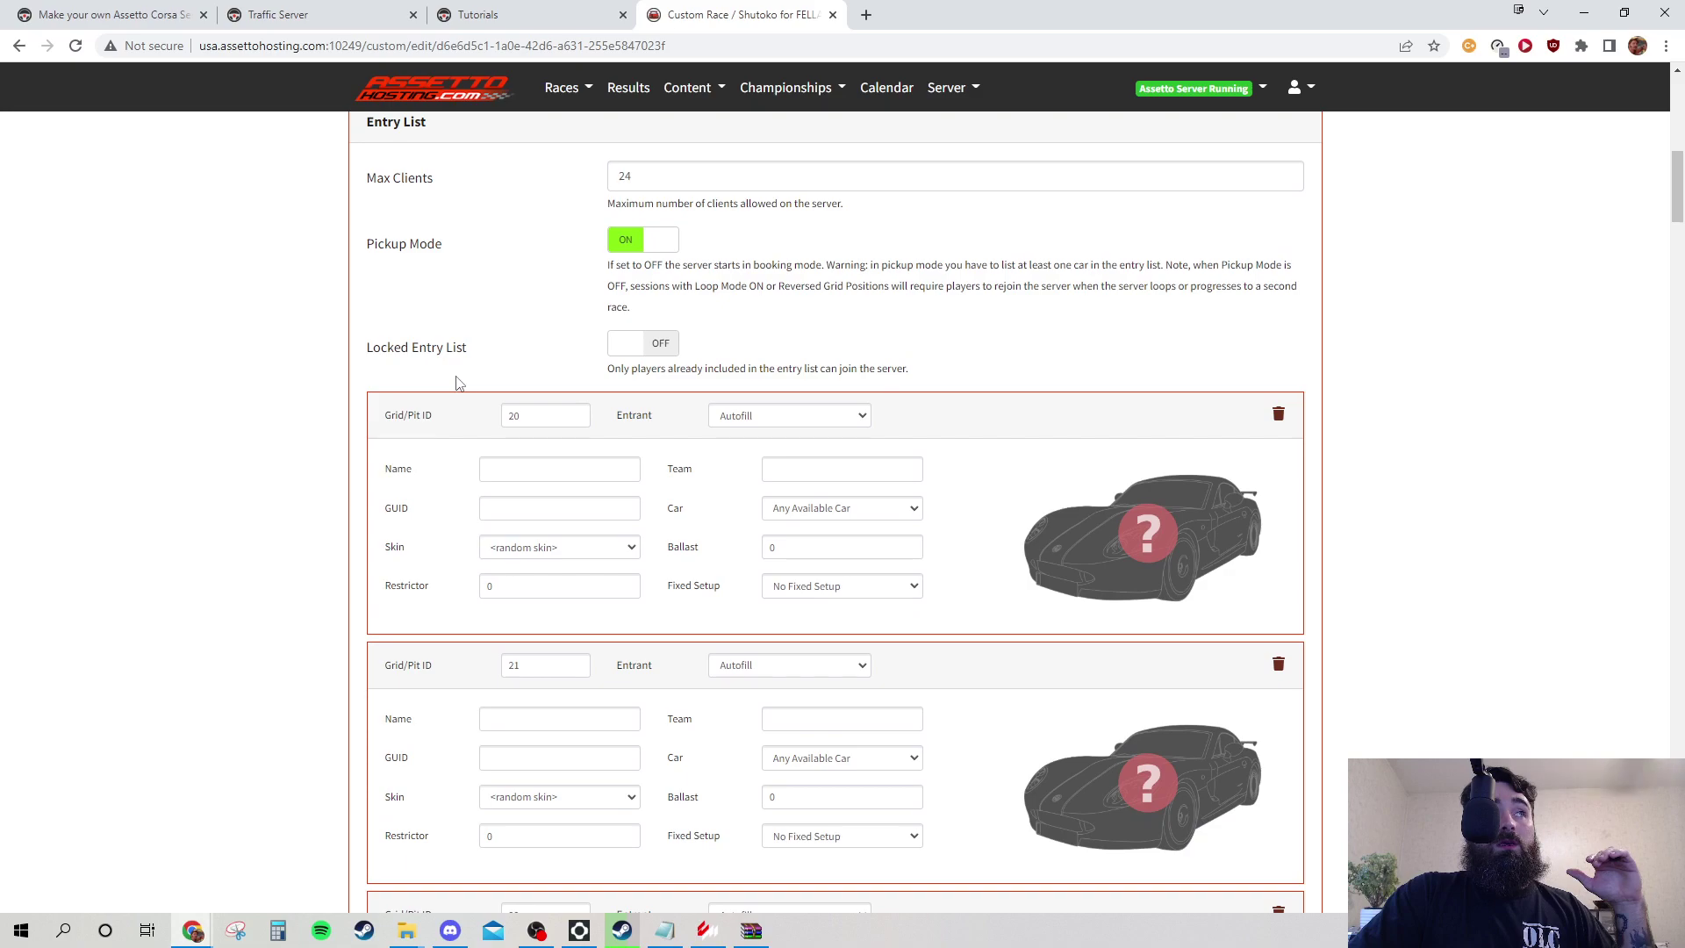
scroll(458, 386, up, 2)
scroll(459, 388, down, 8)
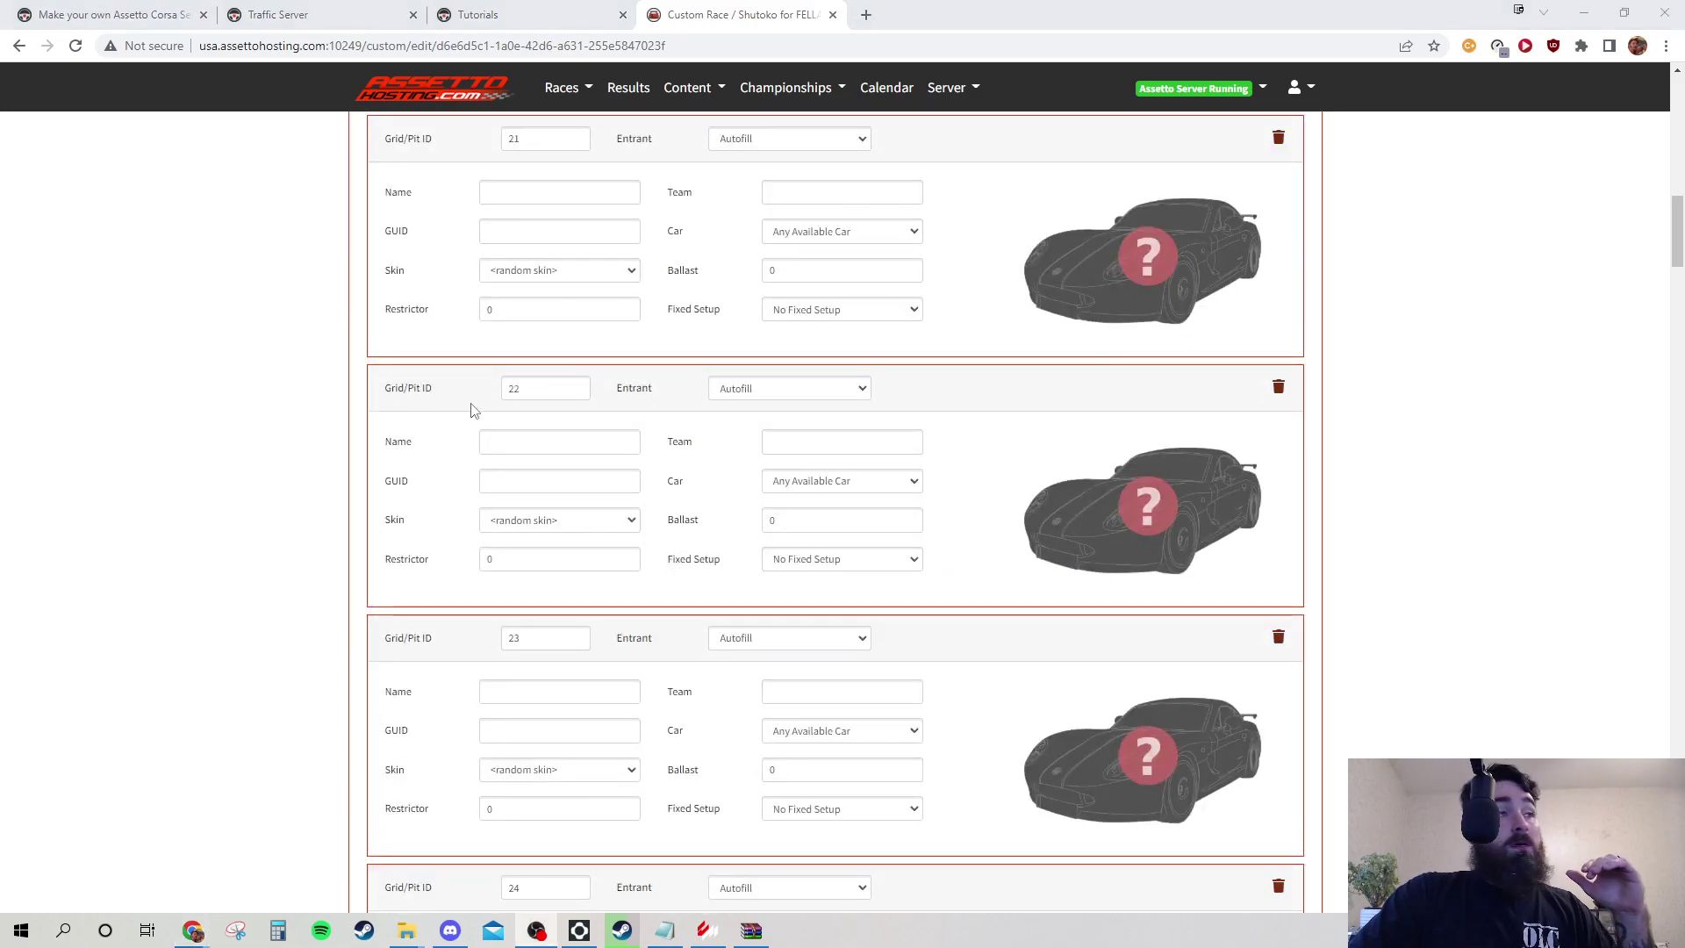
scroll(491, 426, up, 6)
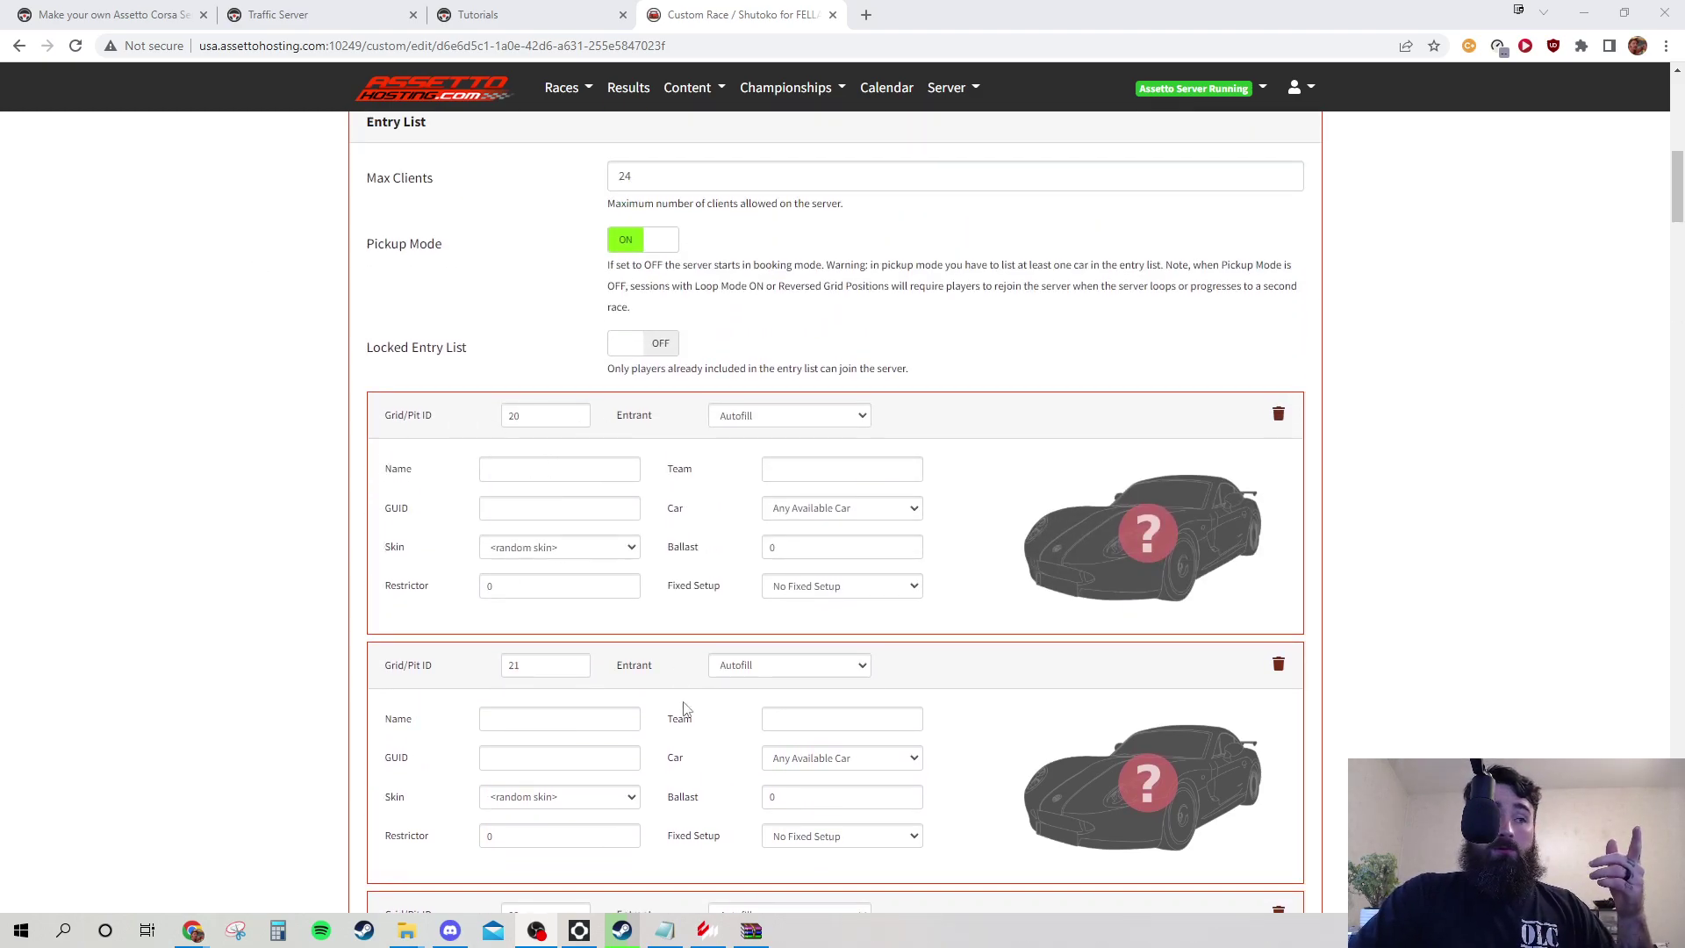
mouse_move(716, 940)
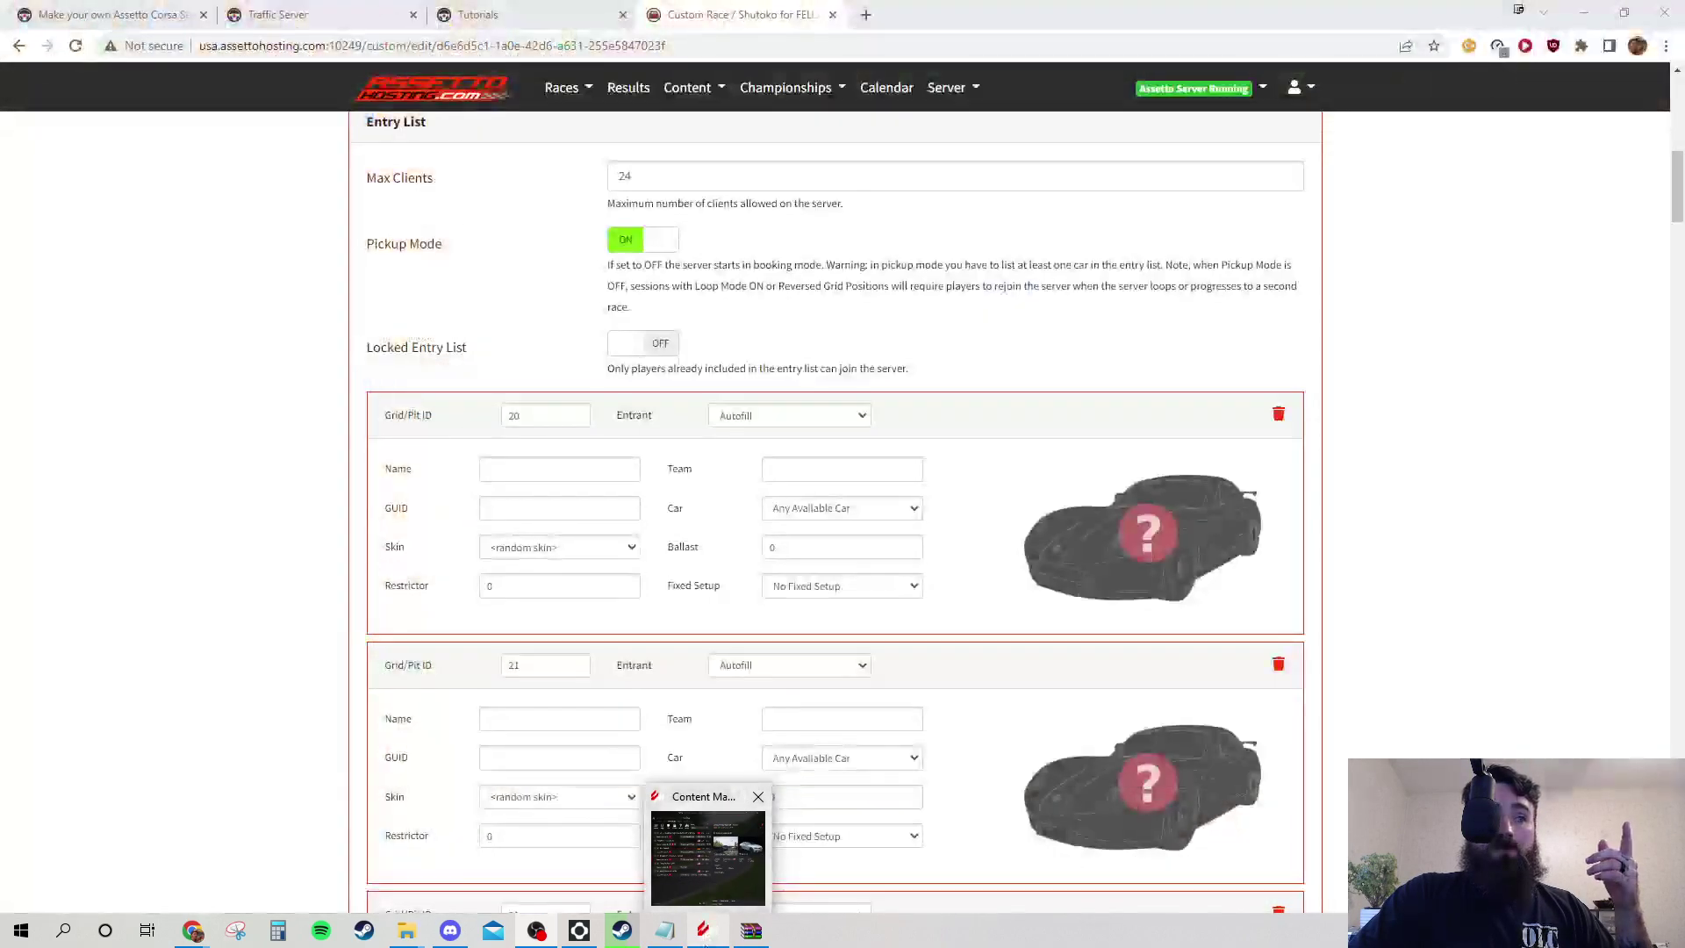
- Open Content Manager's Custom Shaders Patch About & Updates page and browse the available versions
click(708, 869)
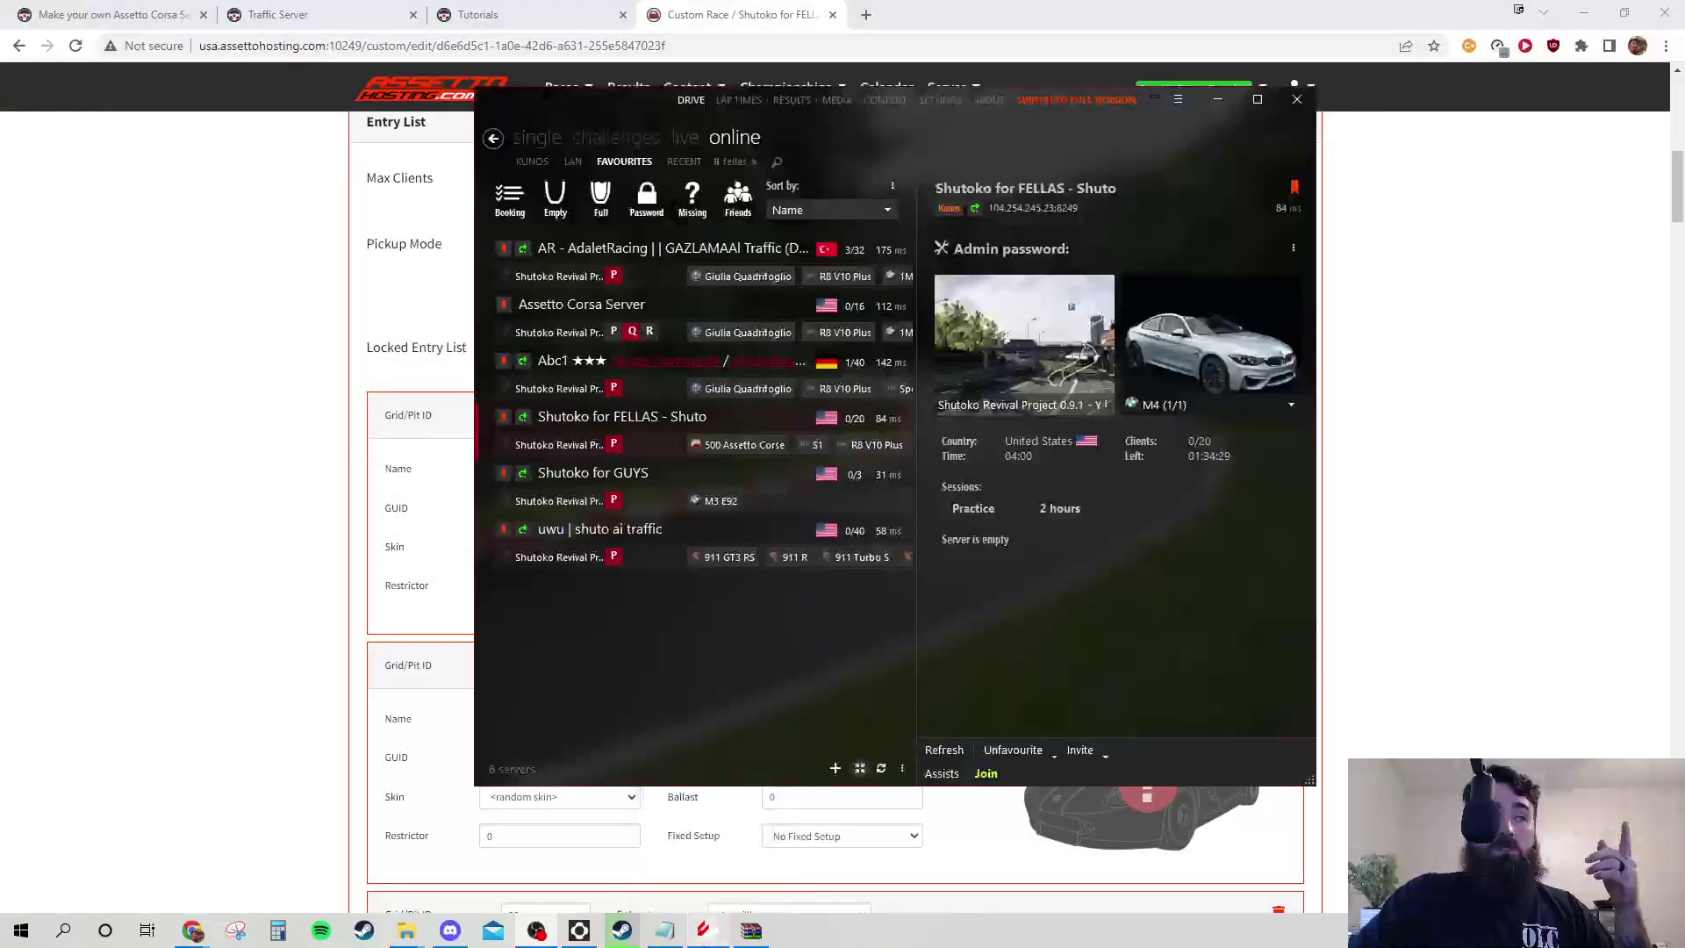
click(946, 100)
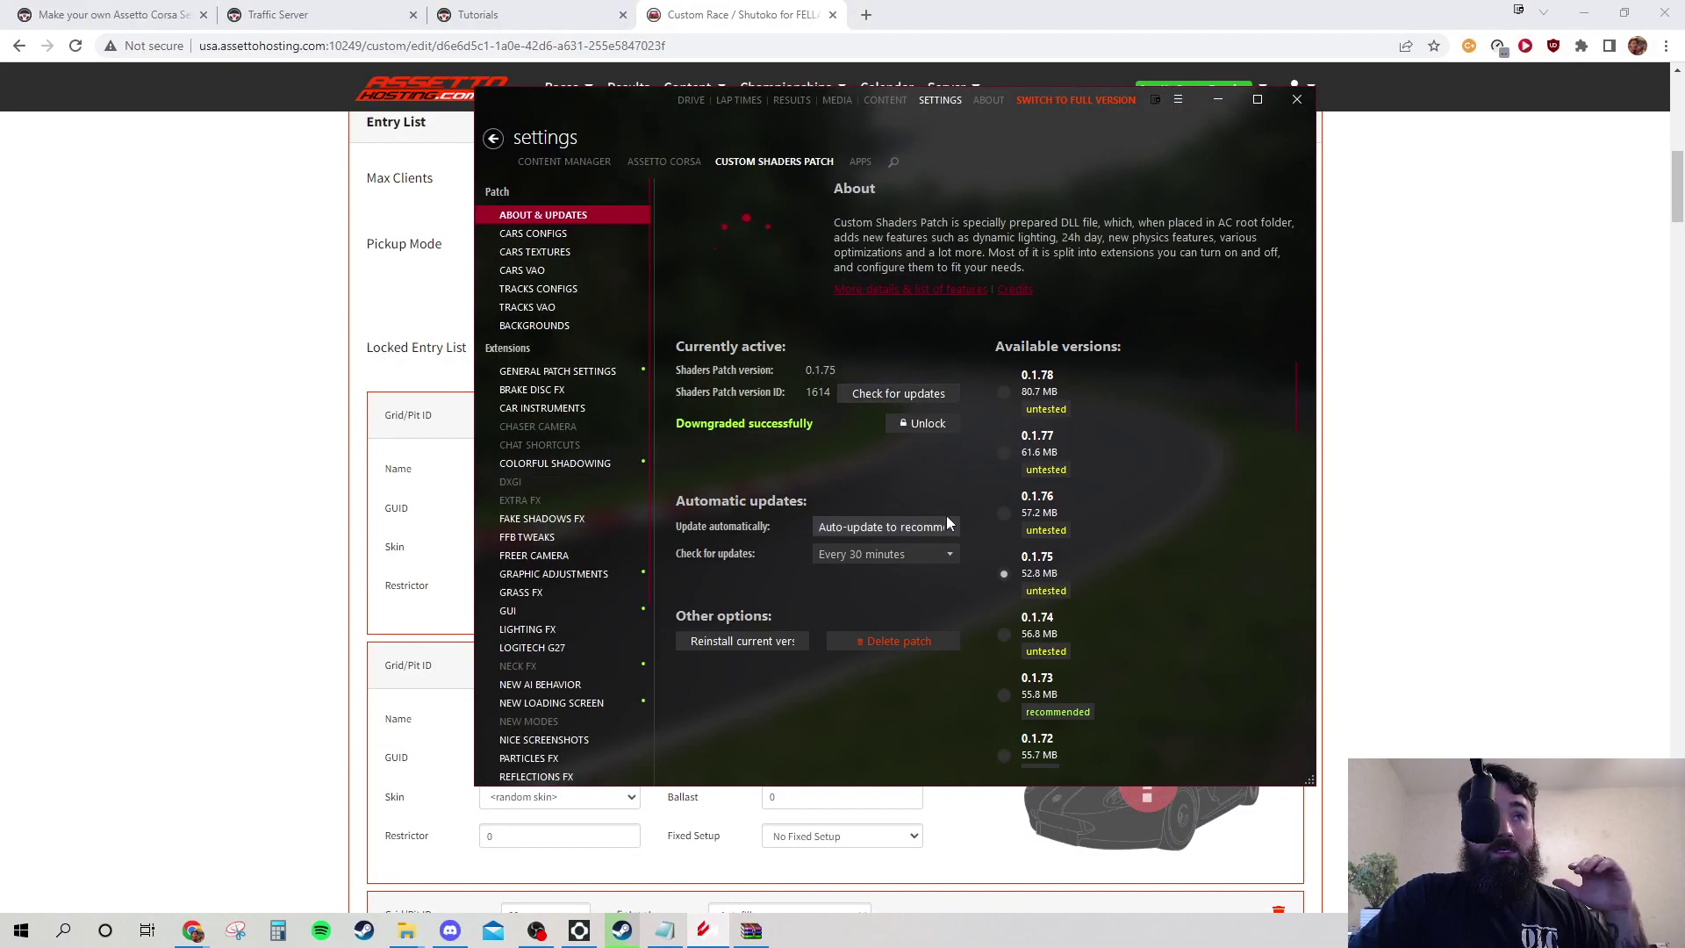
scroll(1136, 553, down, 1)
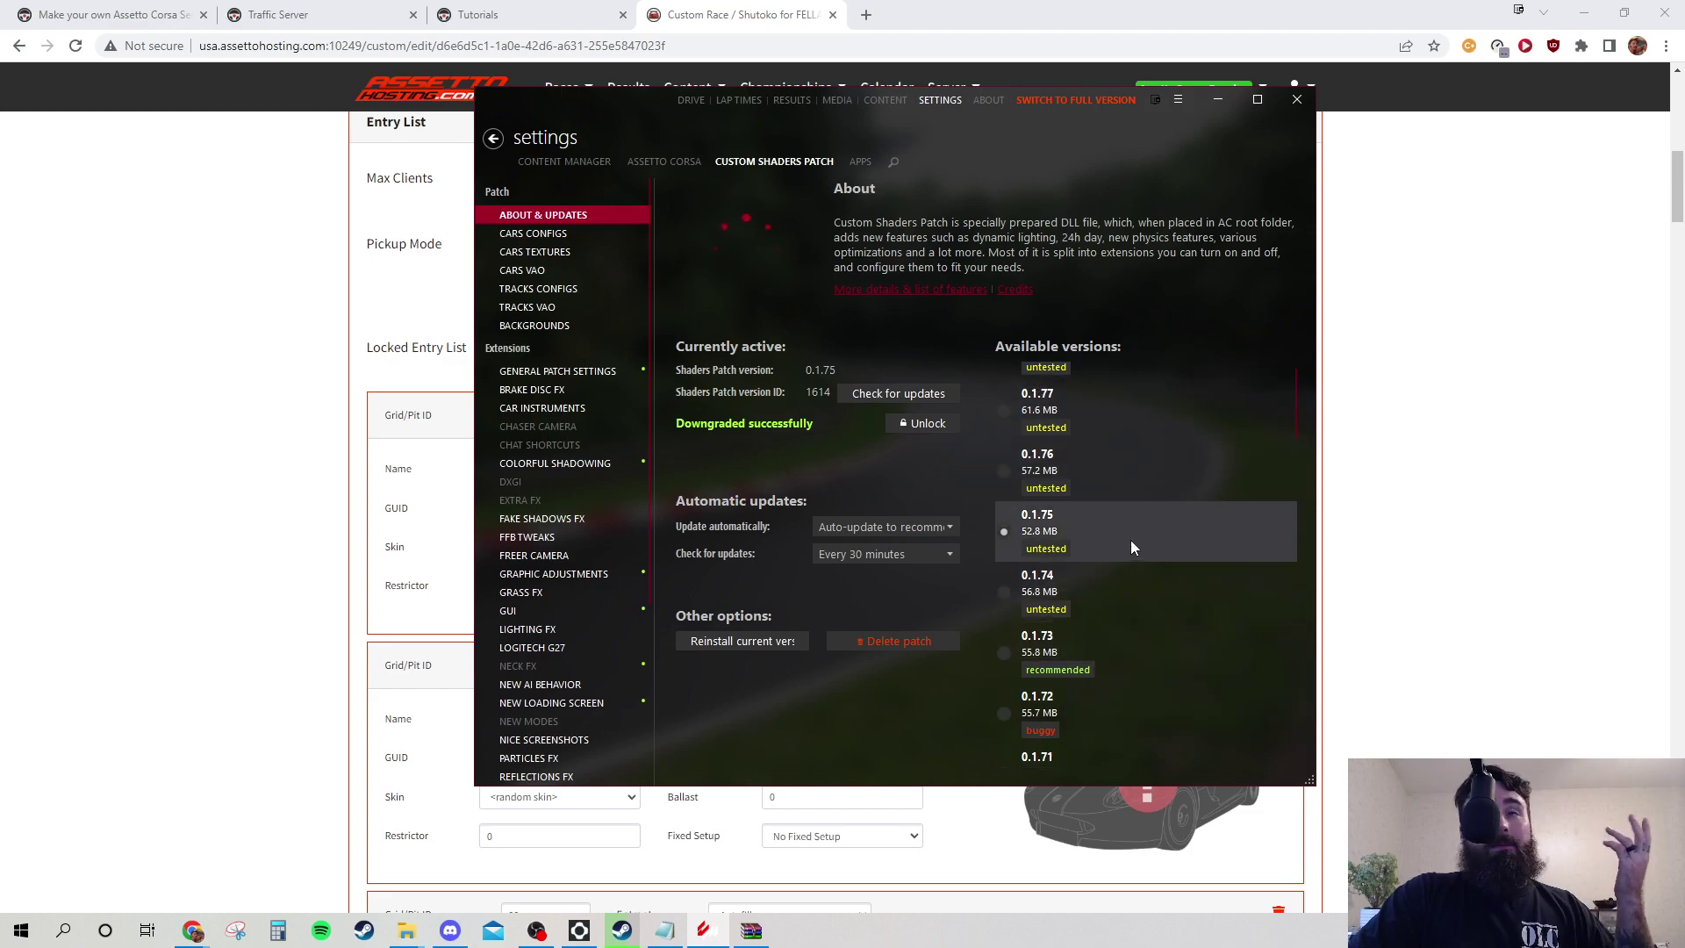
scroll(1130, 539, up, 1)
mouse_move(1065, 400)
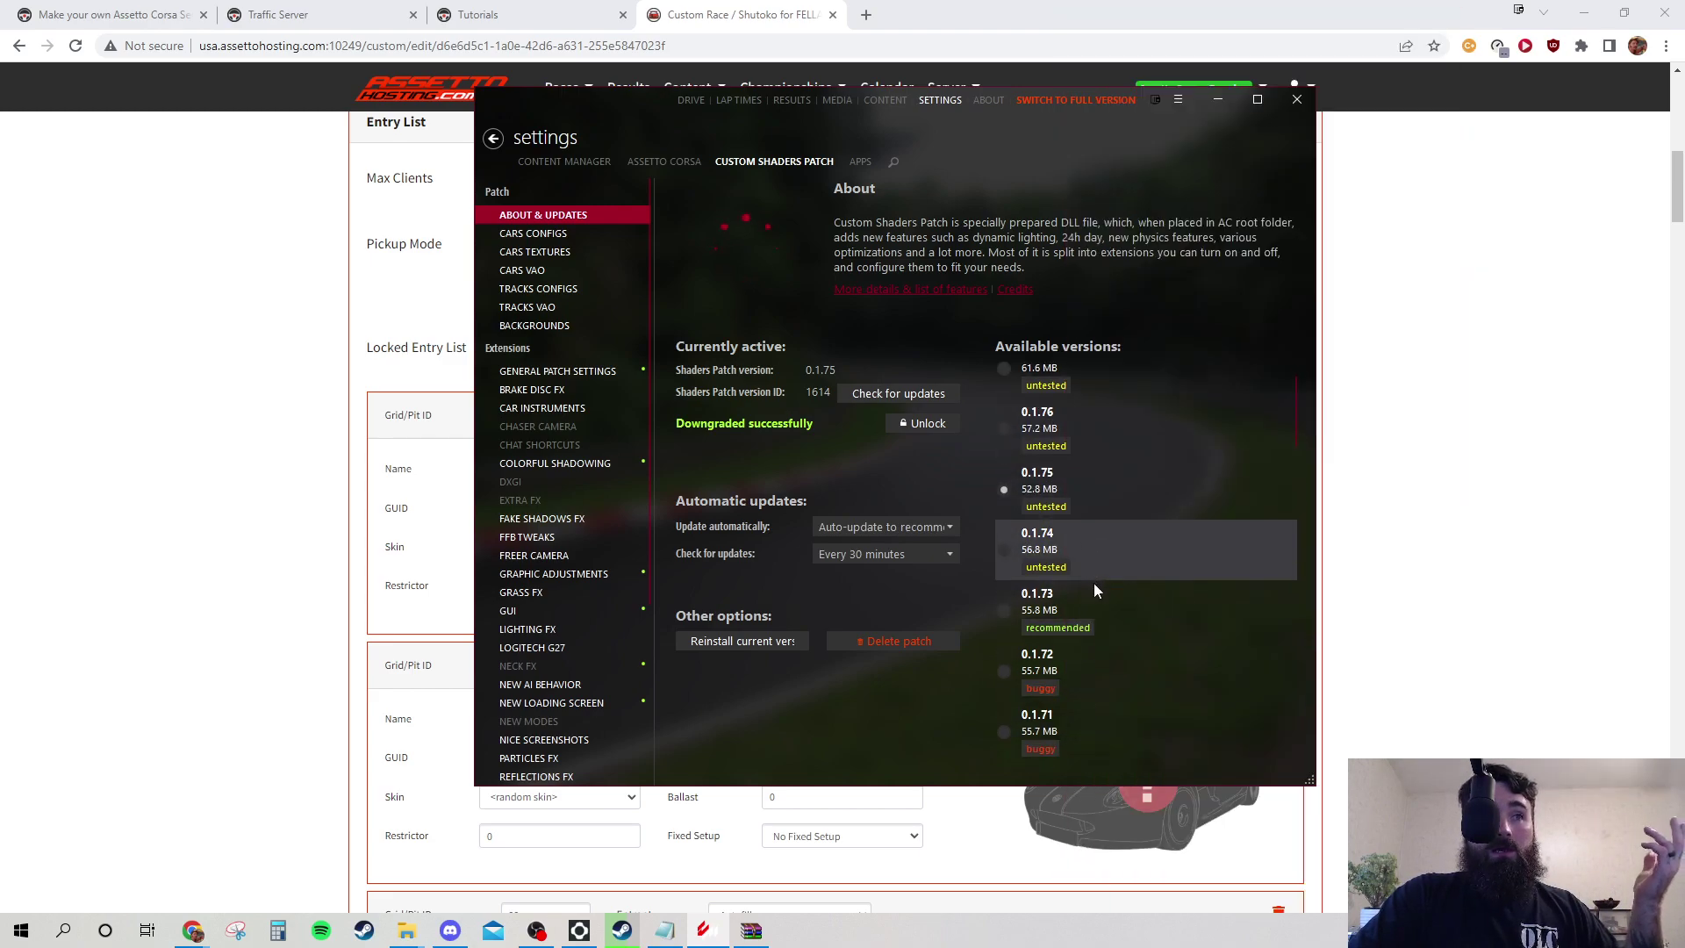
scroll(1101, 633, down, 2)
scroll(1123, 483, up, 2)
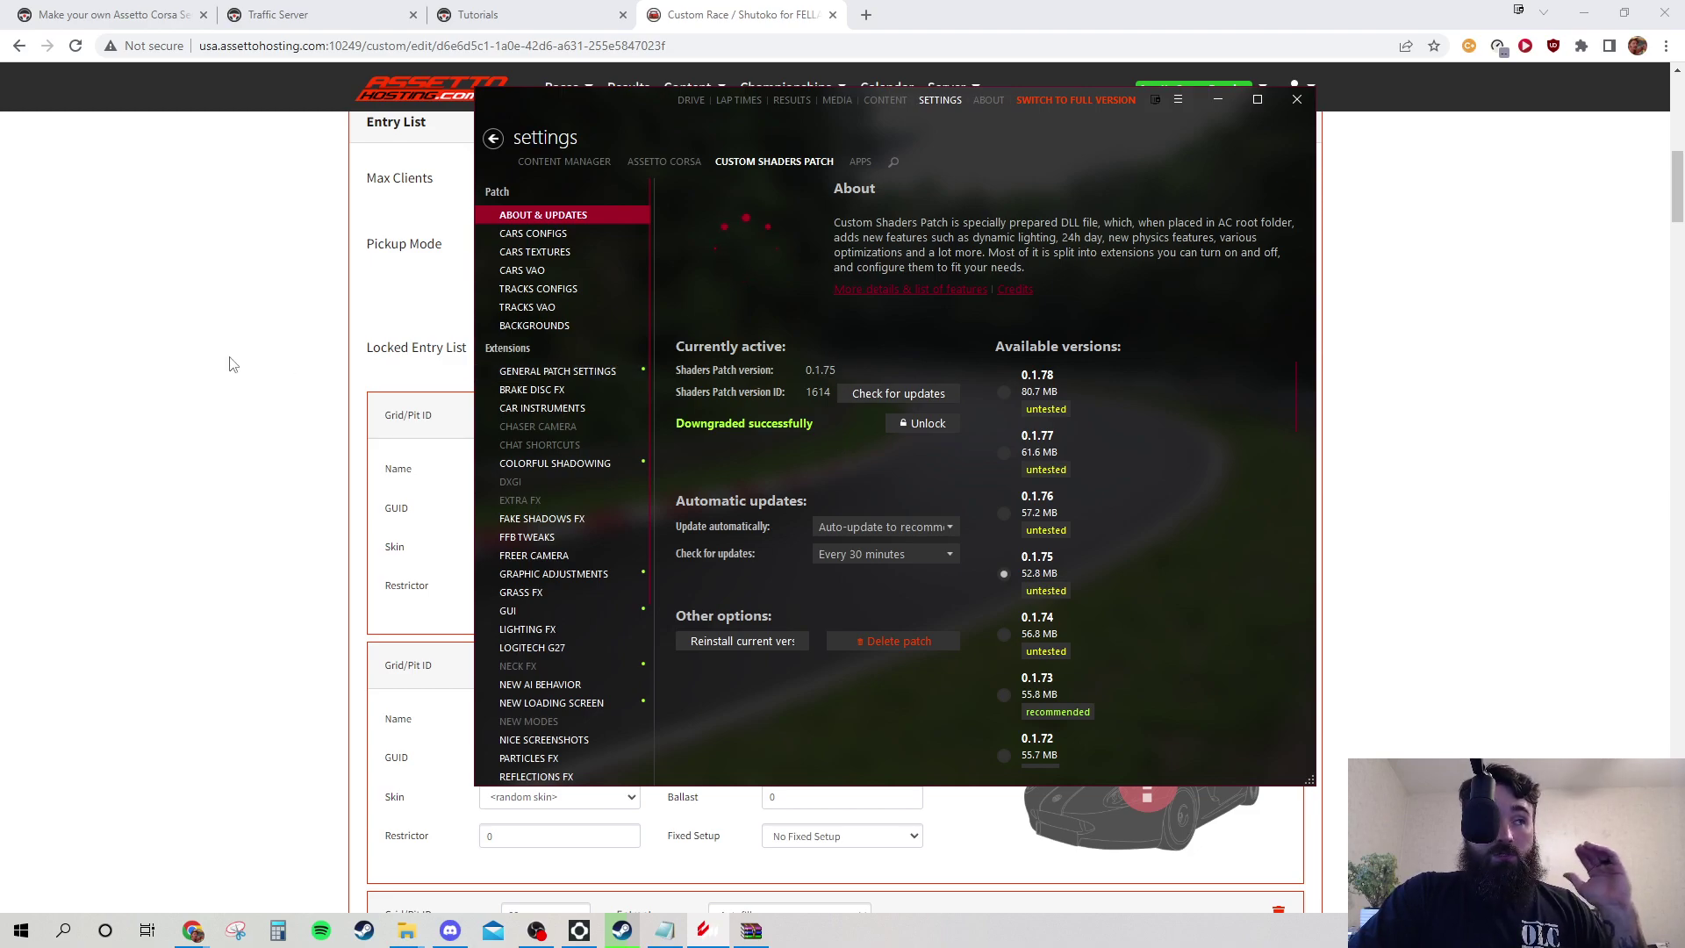
- Back on the Shuto race edit page, scroll down to the last entrant, Grid/Pit ID 39
click(195, 373)
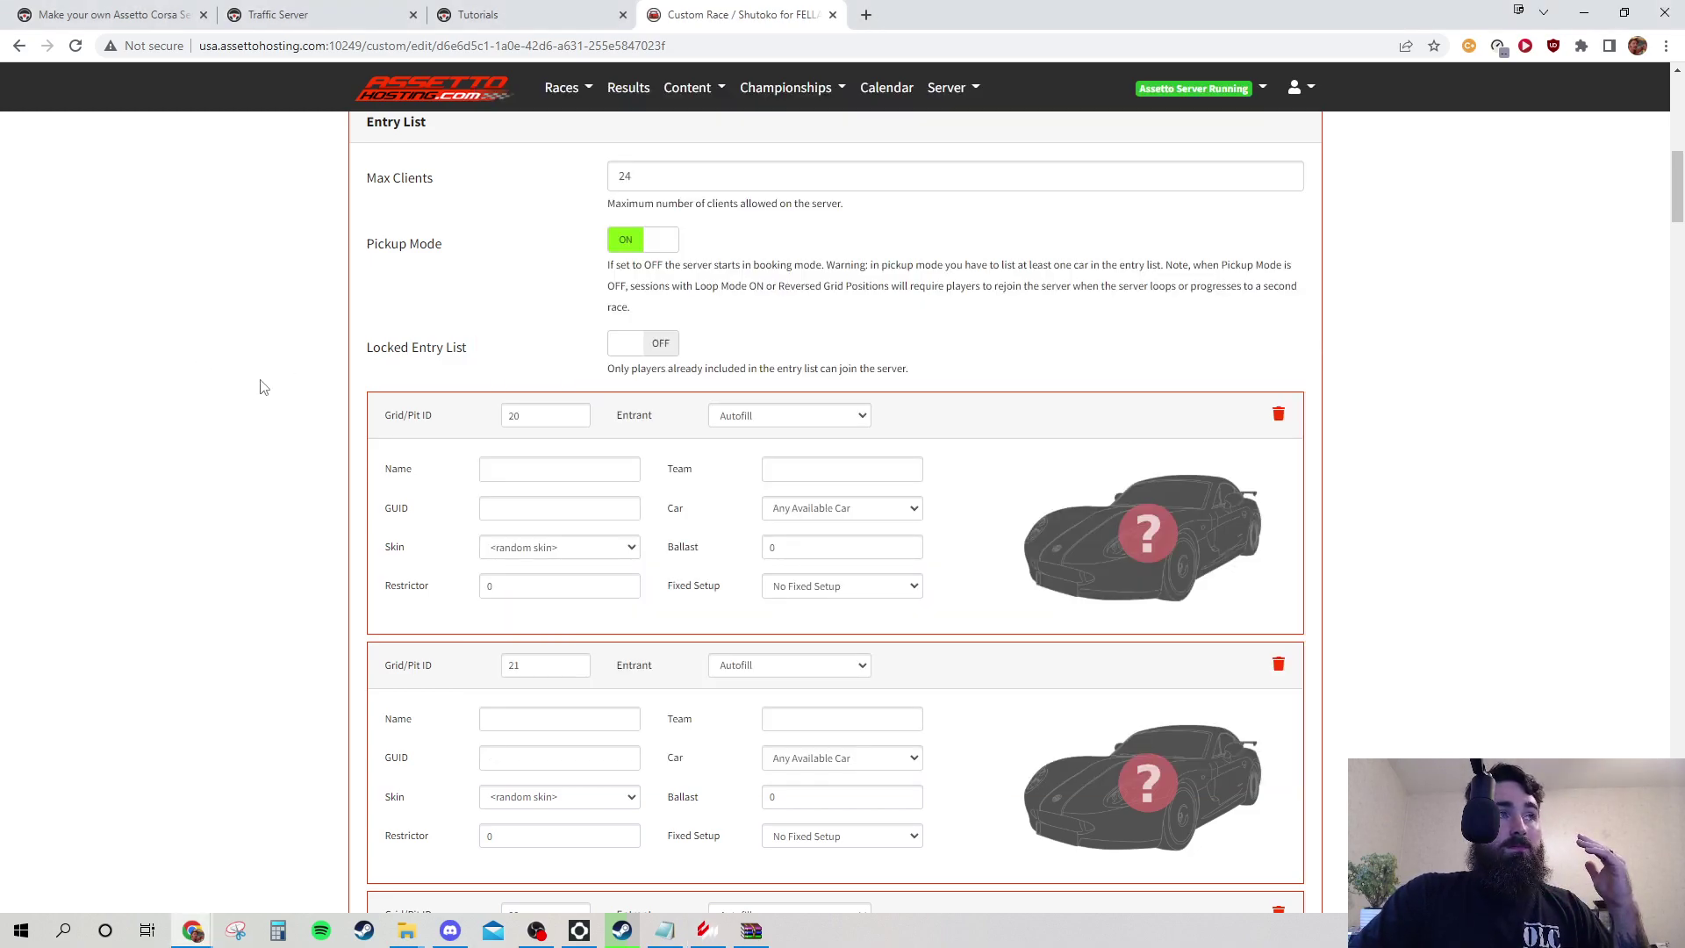
scroll(263, 387, up, 3)
scroll(562, 431, down, 4)
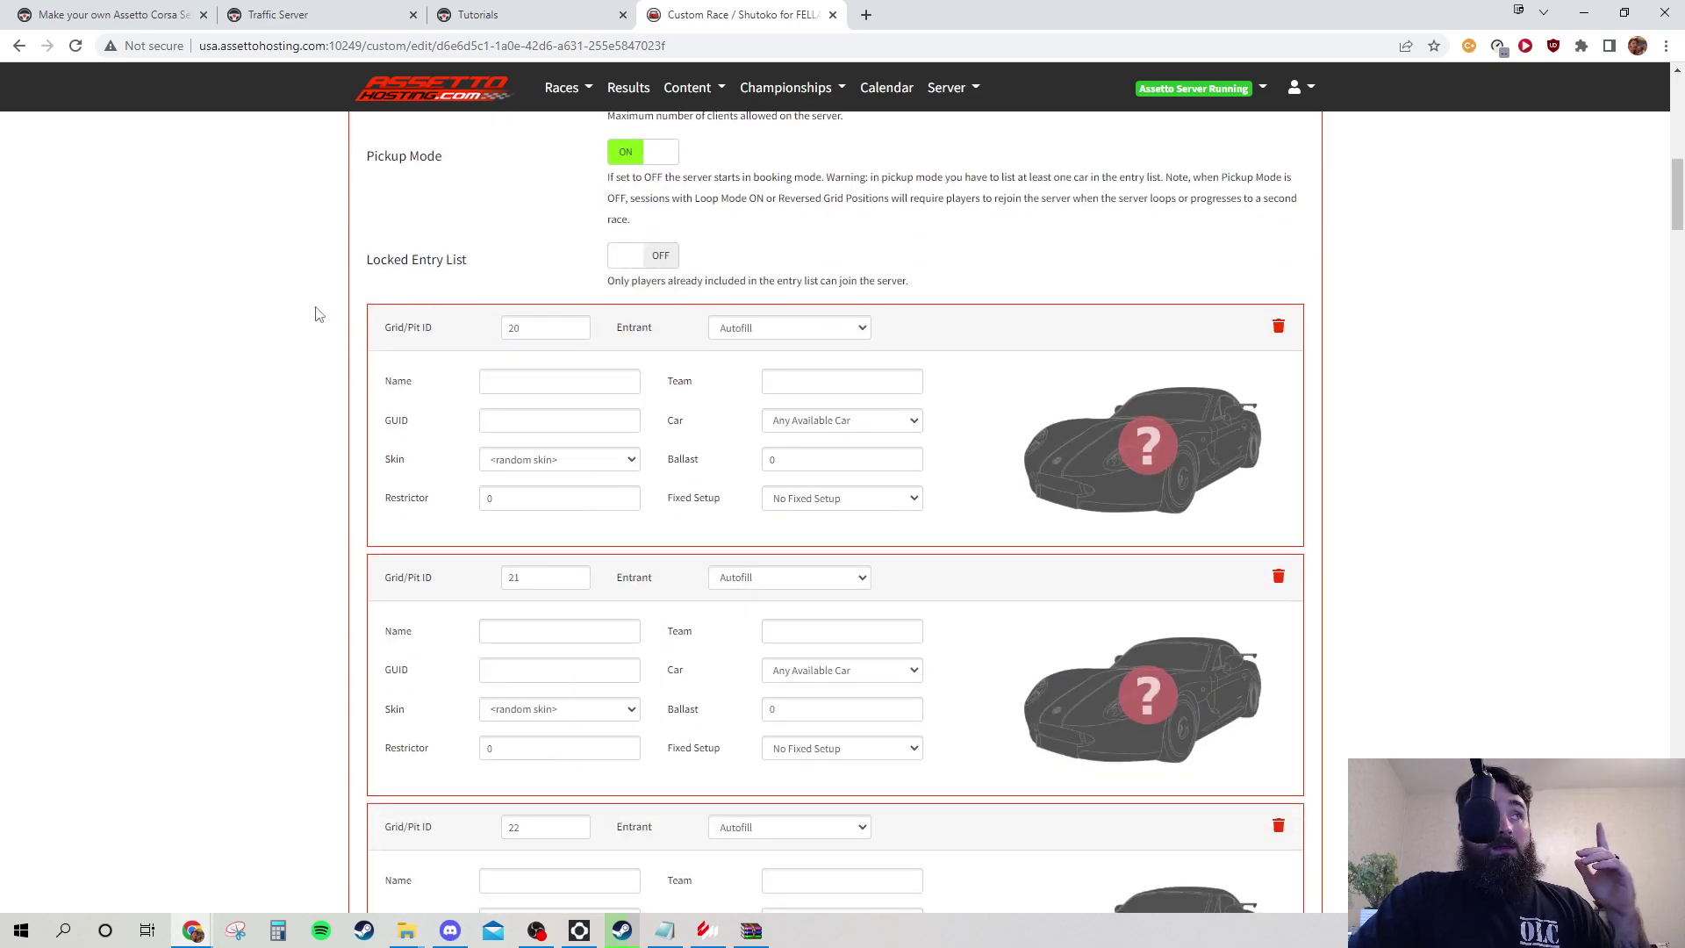
middle_click(336, 469)
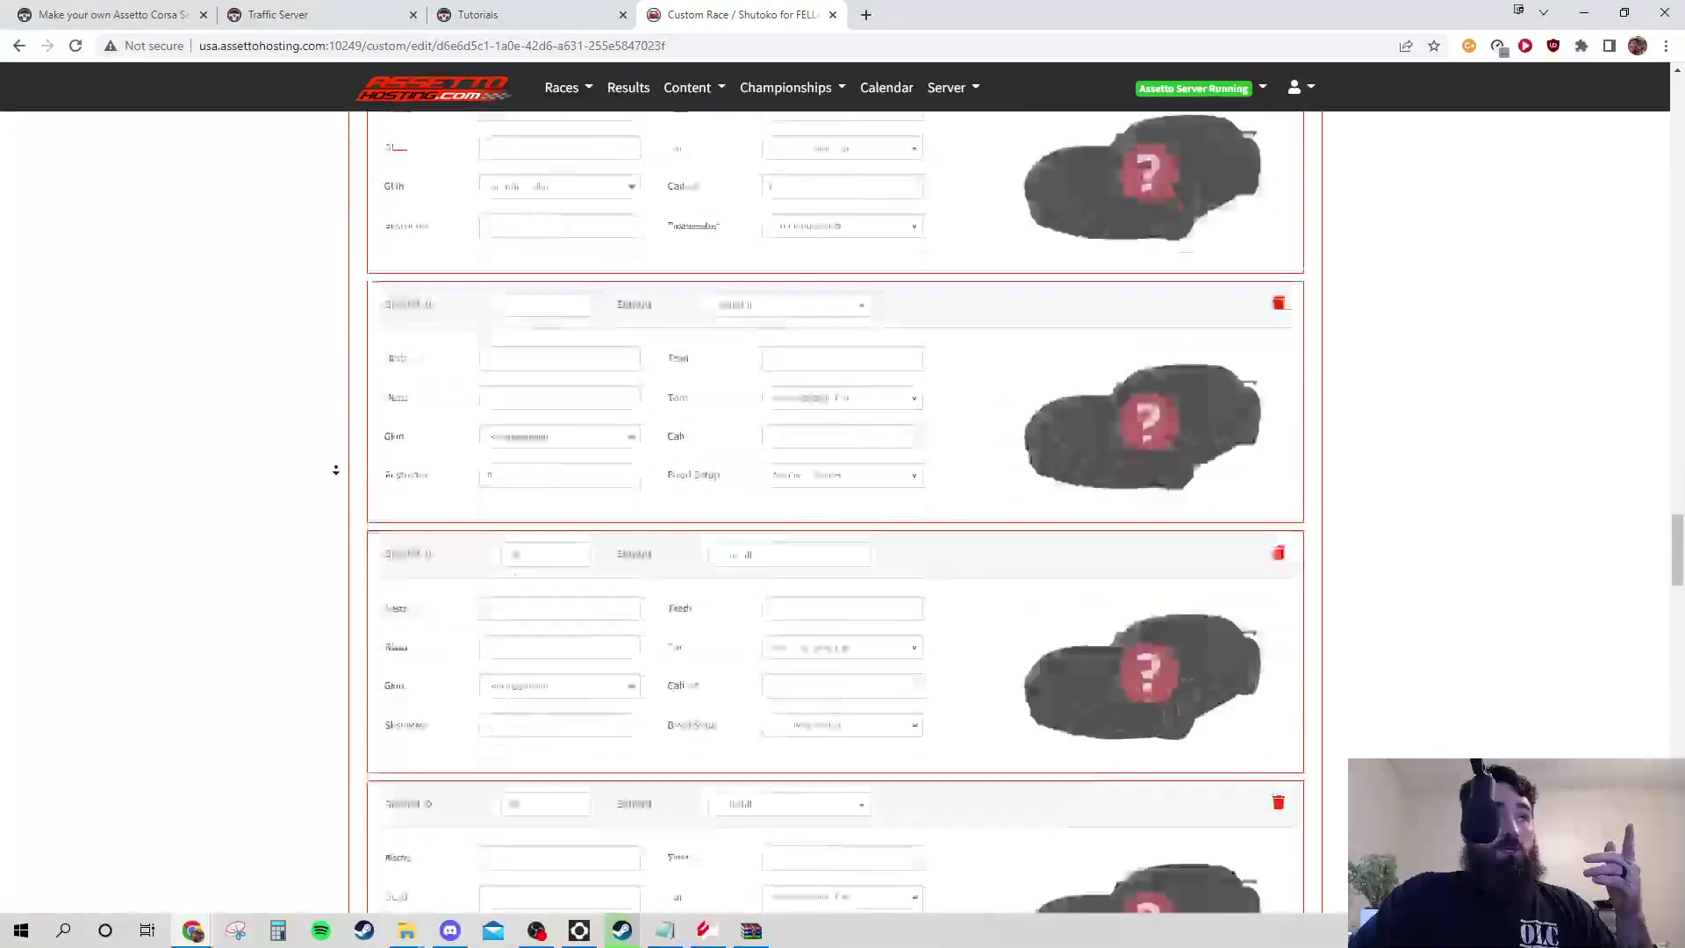
middle_click(308, 429)
- Scroll back up to review the race's selected Cars lists
scroll(312, 438, up, 4)
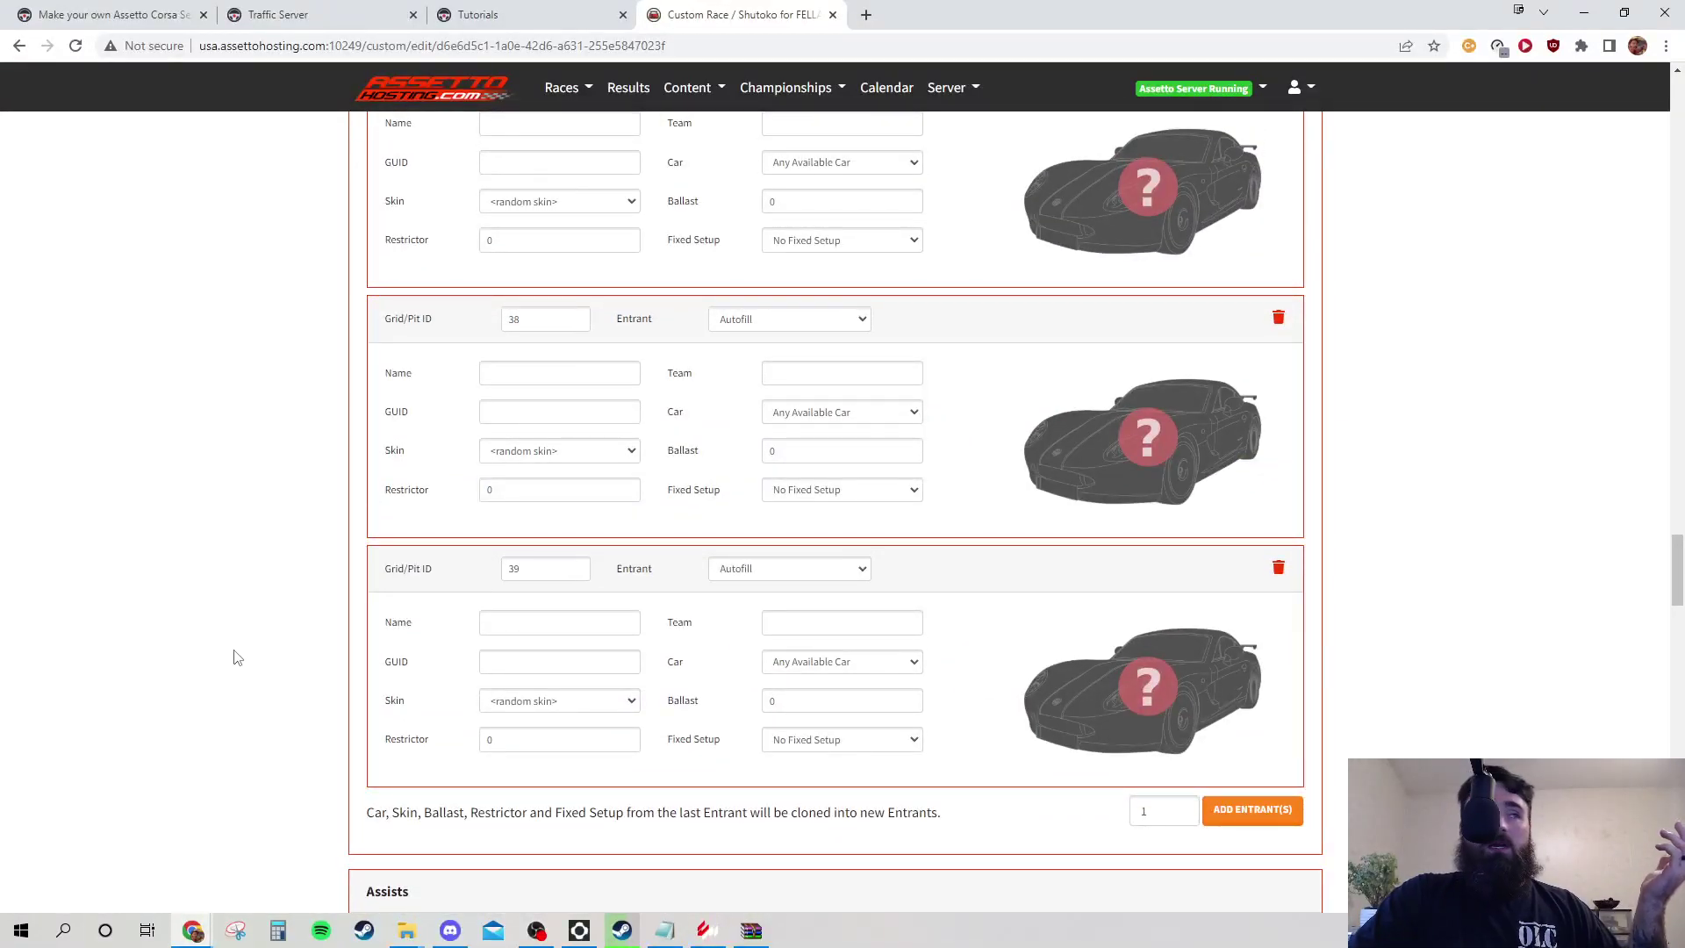
scroll(335, 668, up, 20)
scroll(345, 669, up, 20)
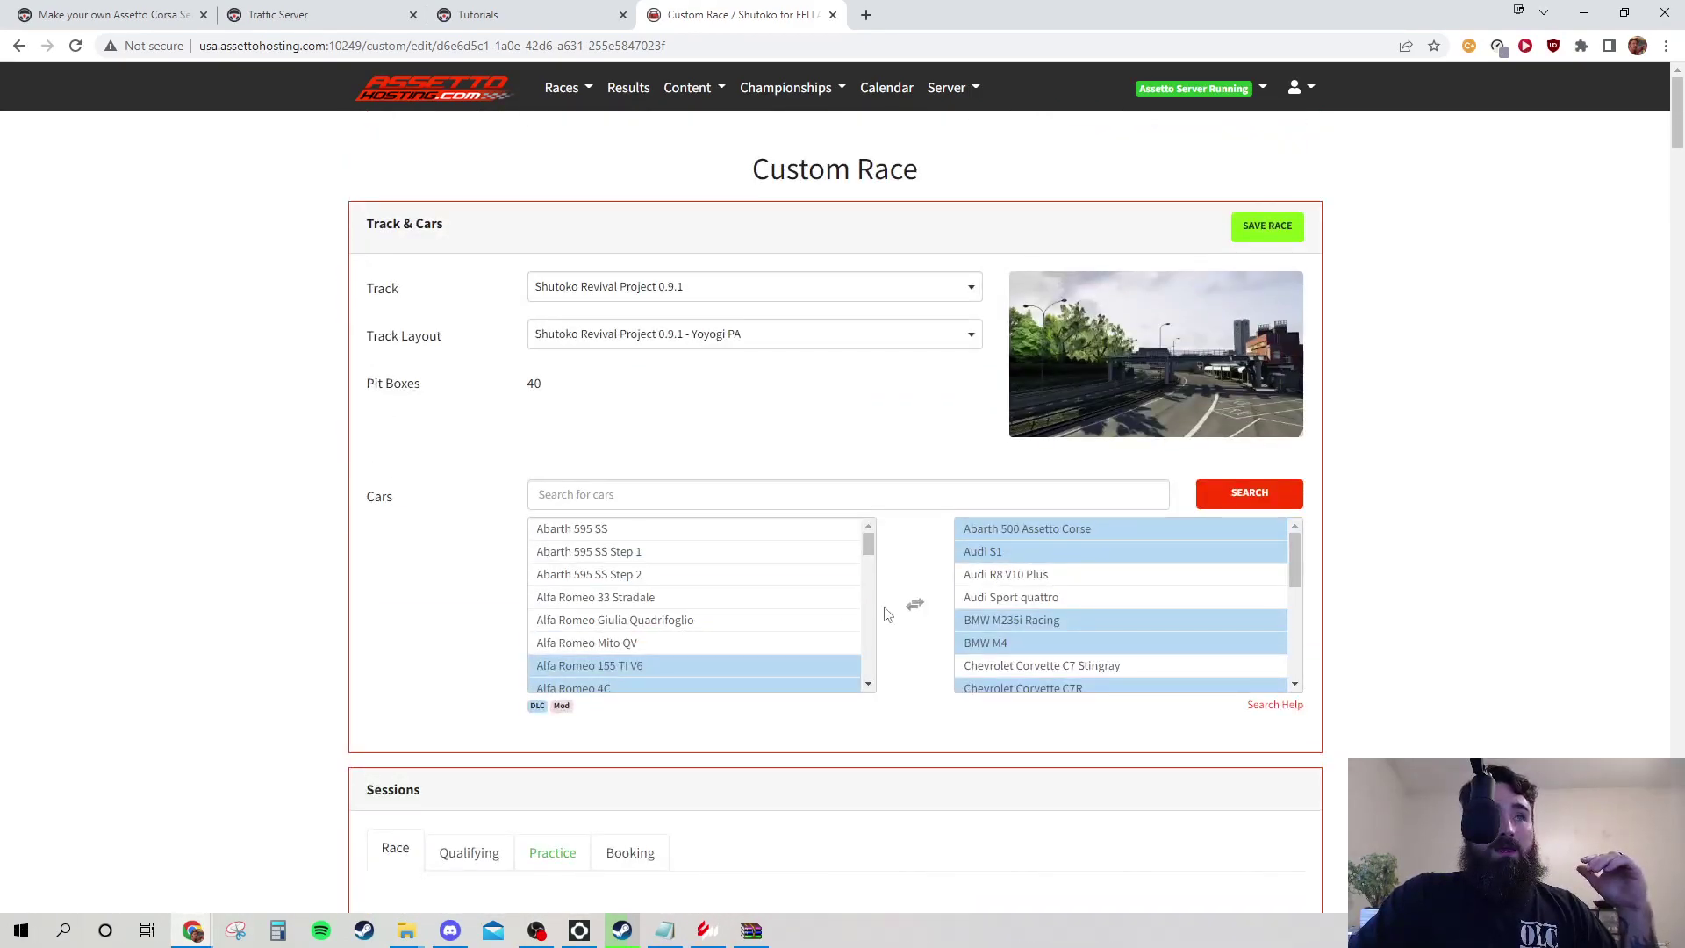
scroll(1098, 572, down, 5)
scroll(1053, 570, up, 5)
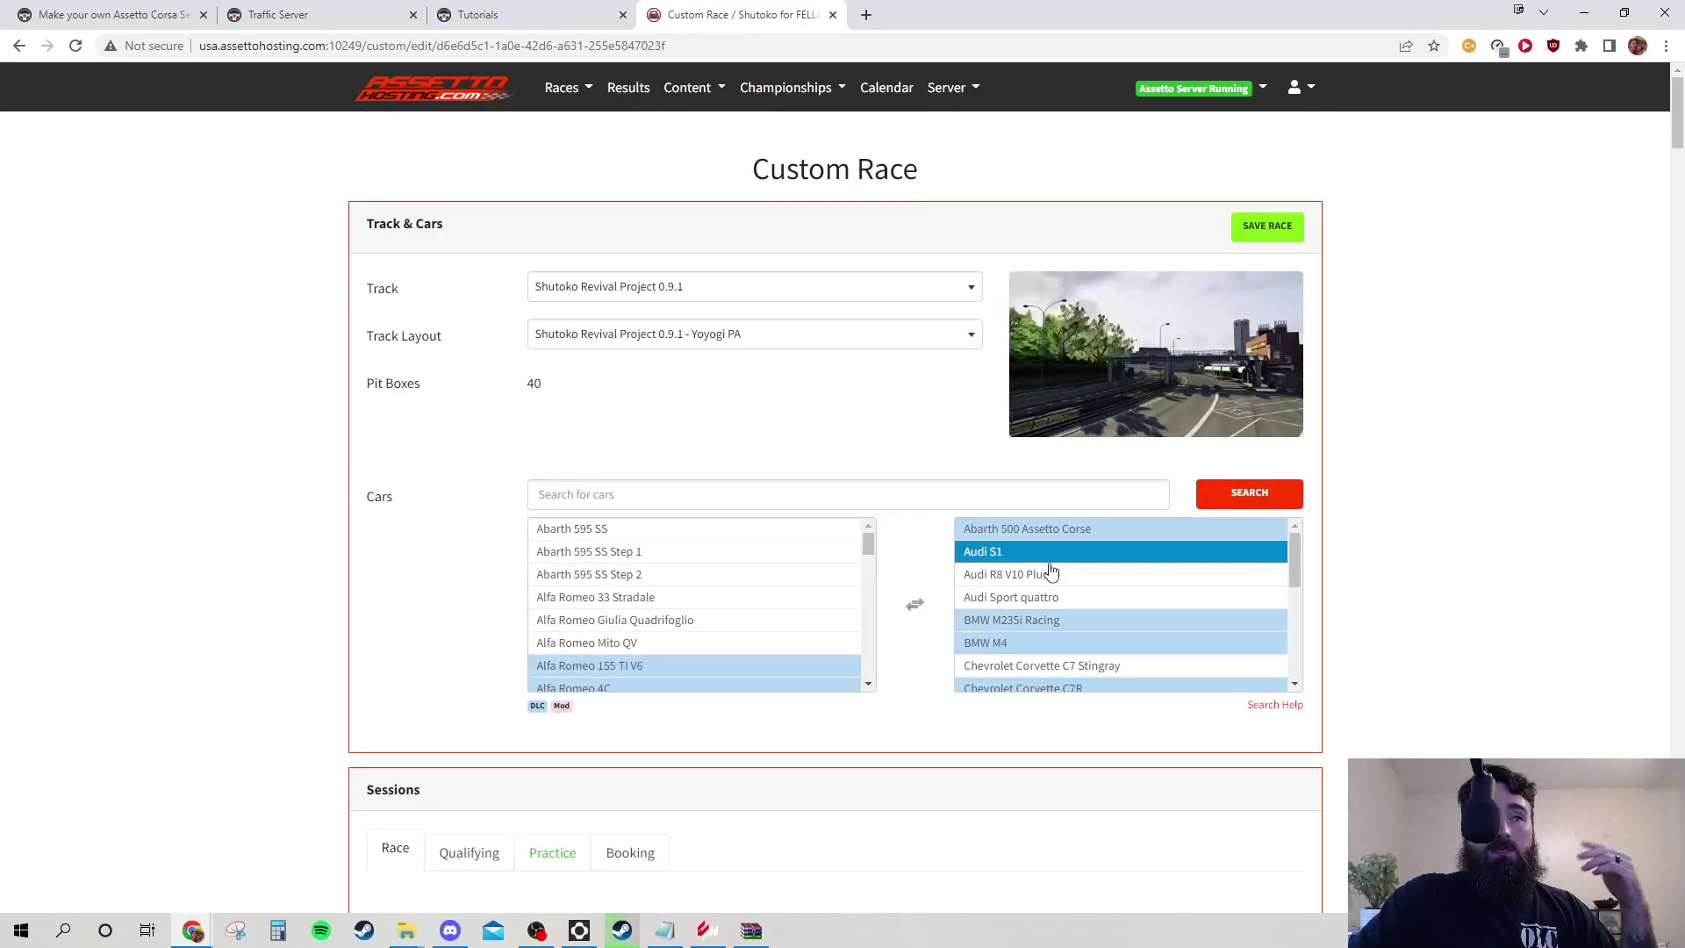
scroll(1091, 609, down, 10)
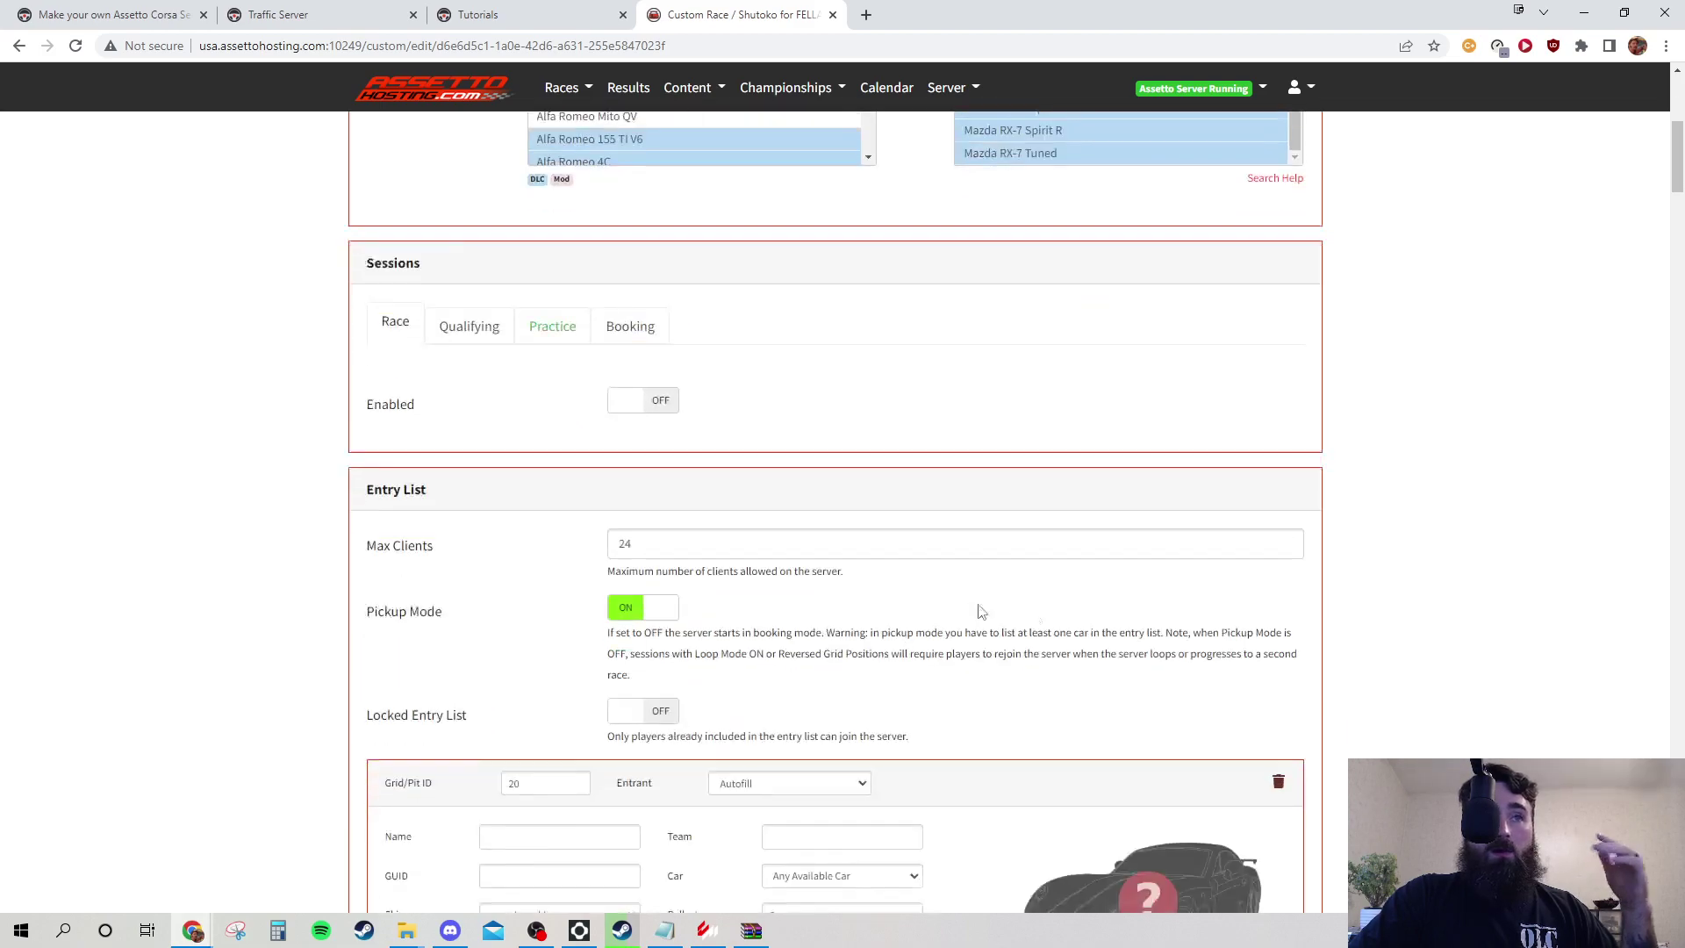
scroll(981, 612, up, 6)
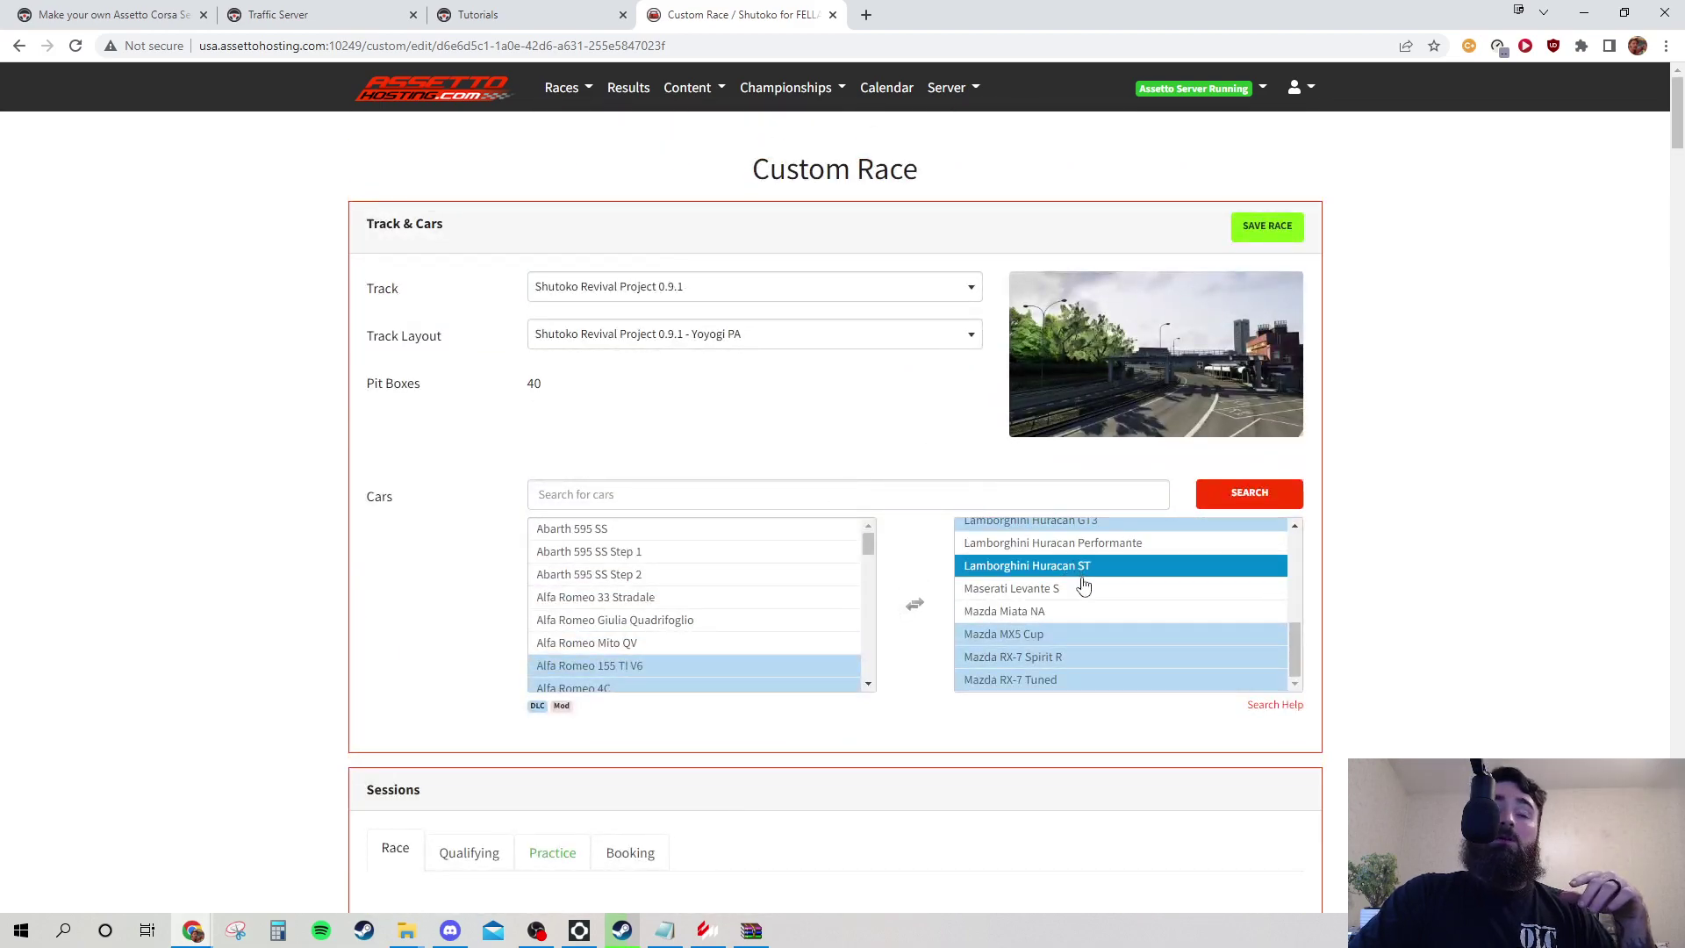
scroll(1088, 588, up, 10)
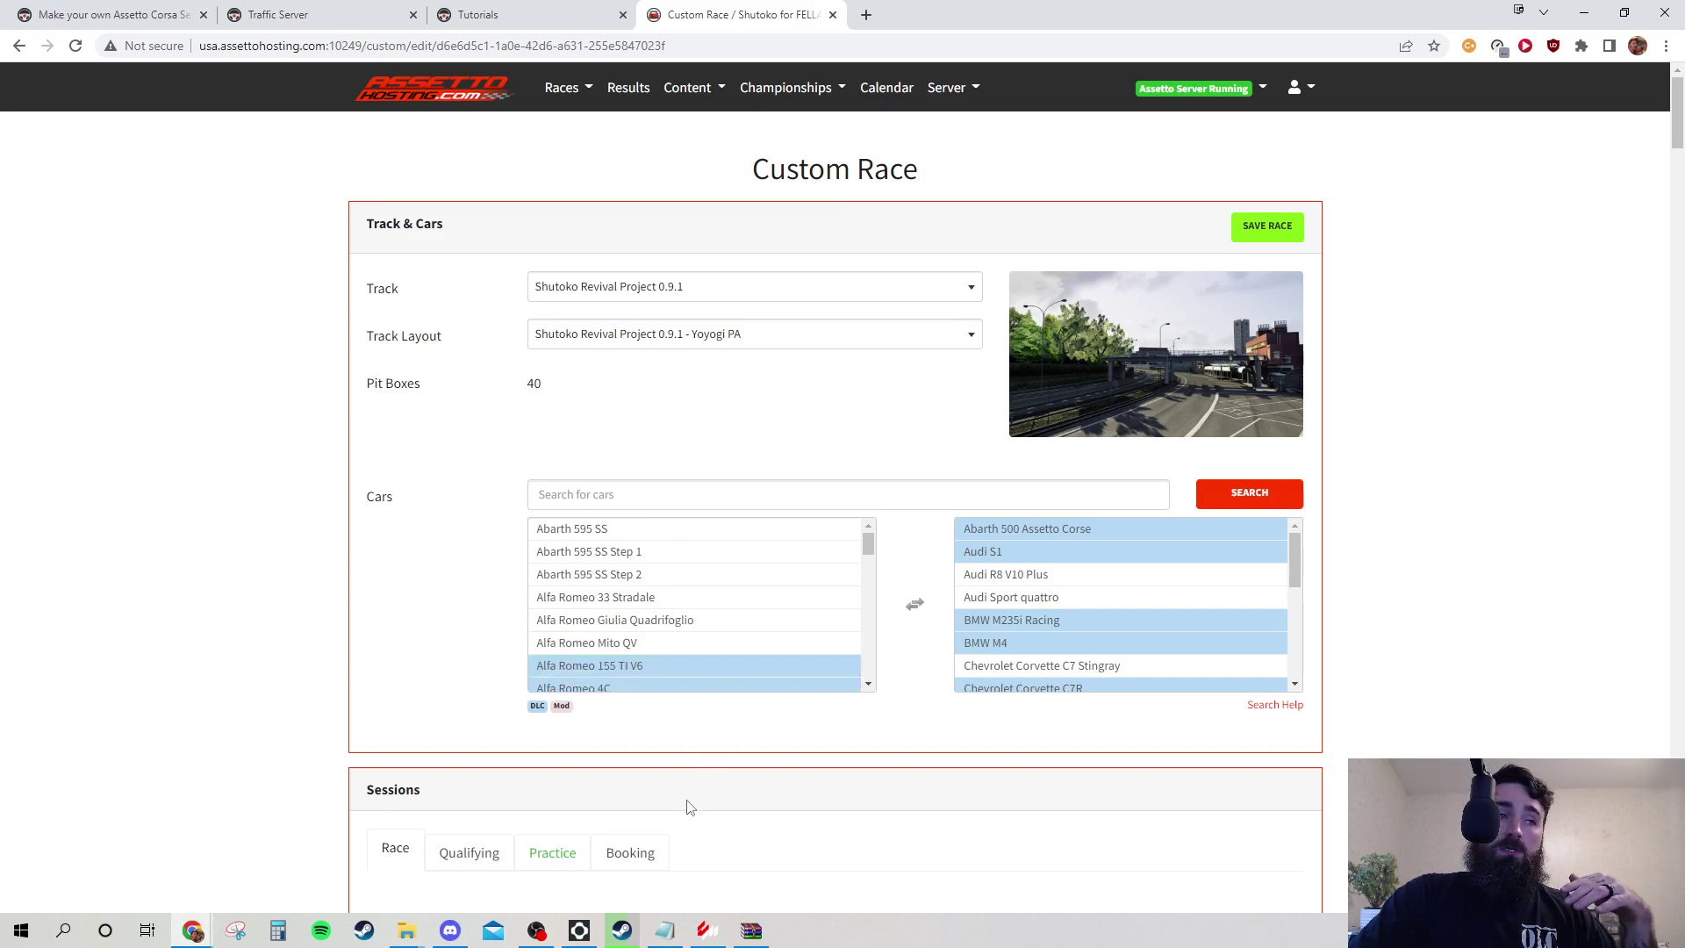
- In Content Manager's online list, show the Shutoko for FELLAS server's cars, 500 Assetto Corsa to RX-7 Tuned
click(709, 931)
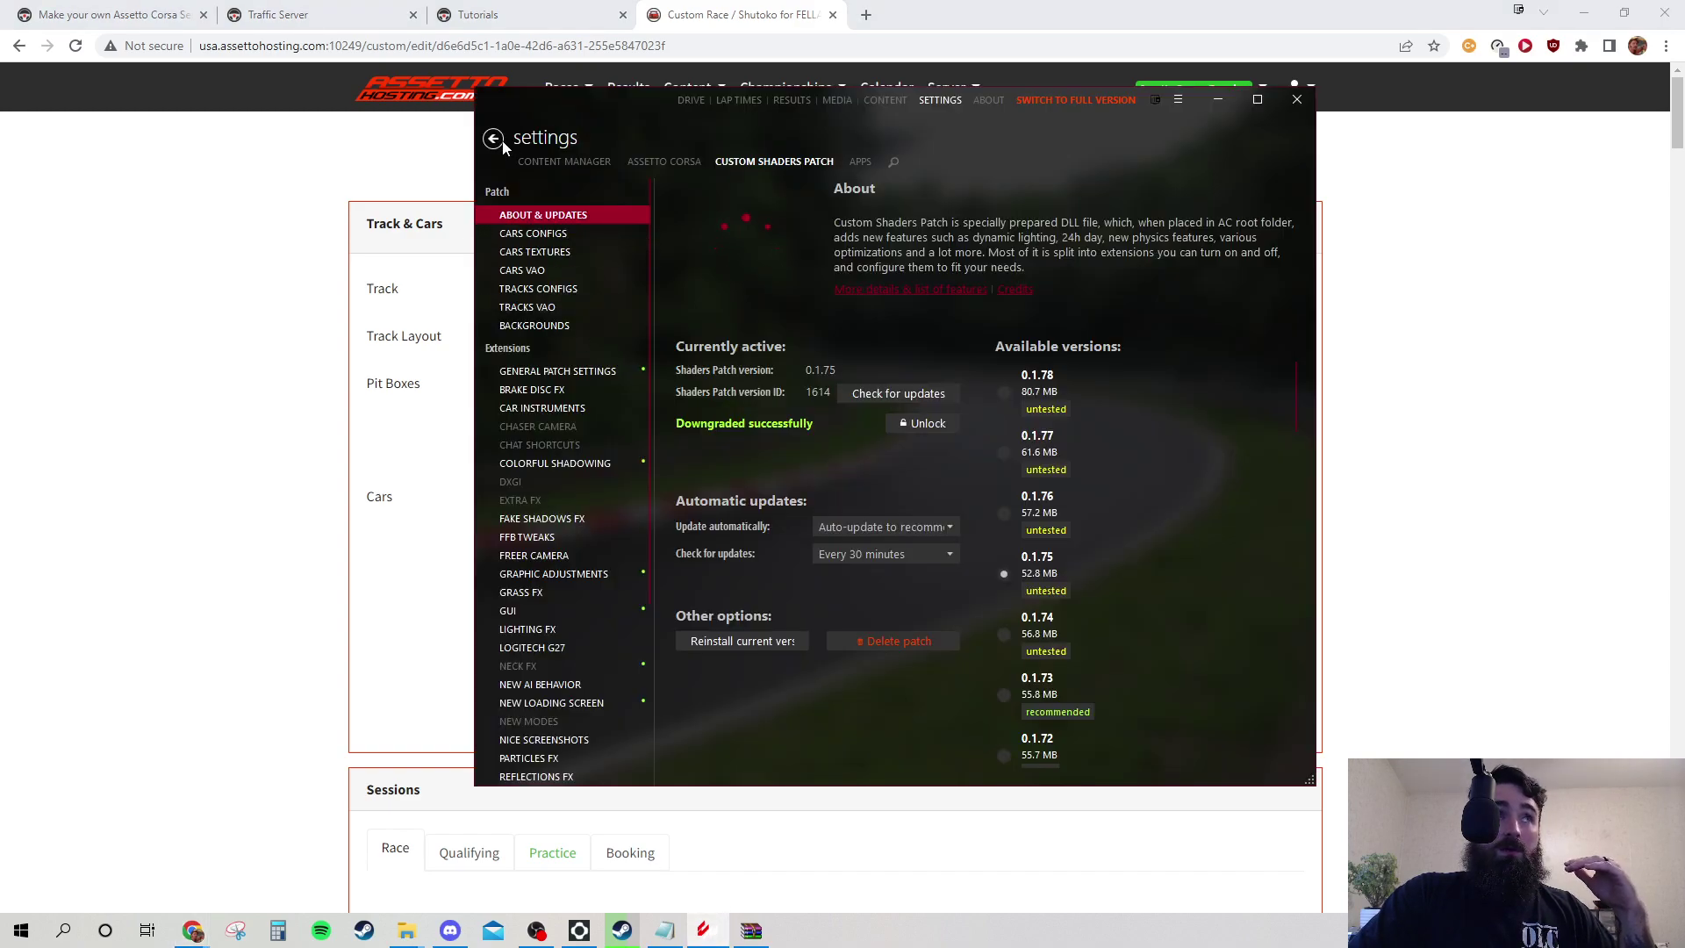
click(692, 99)
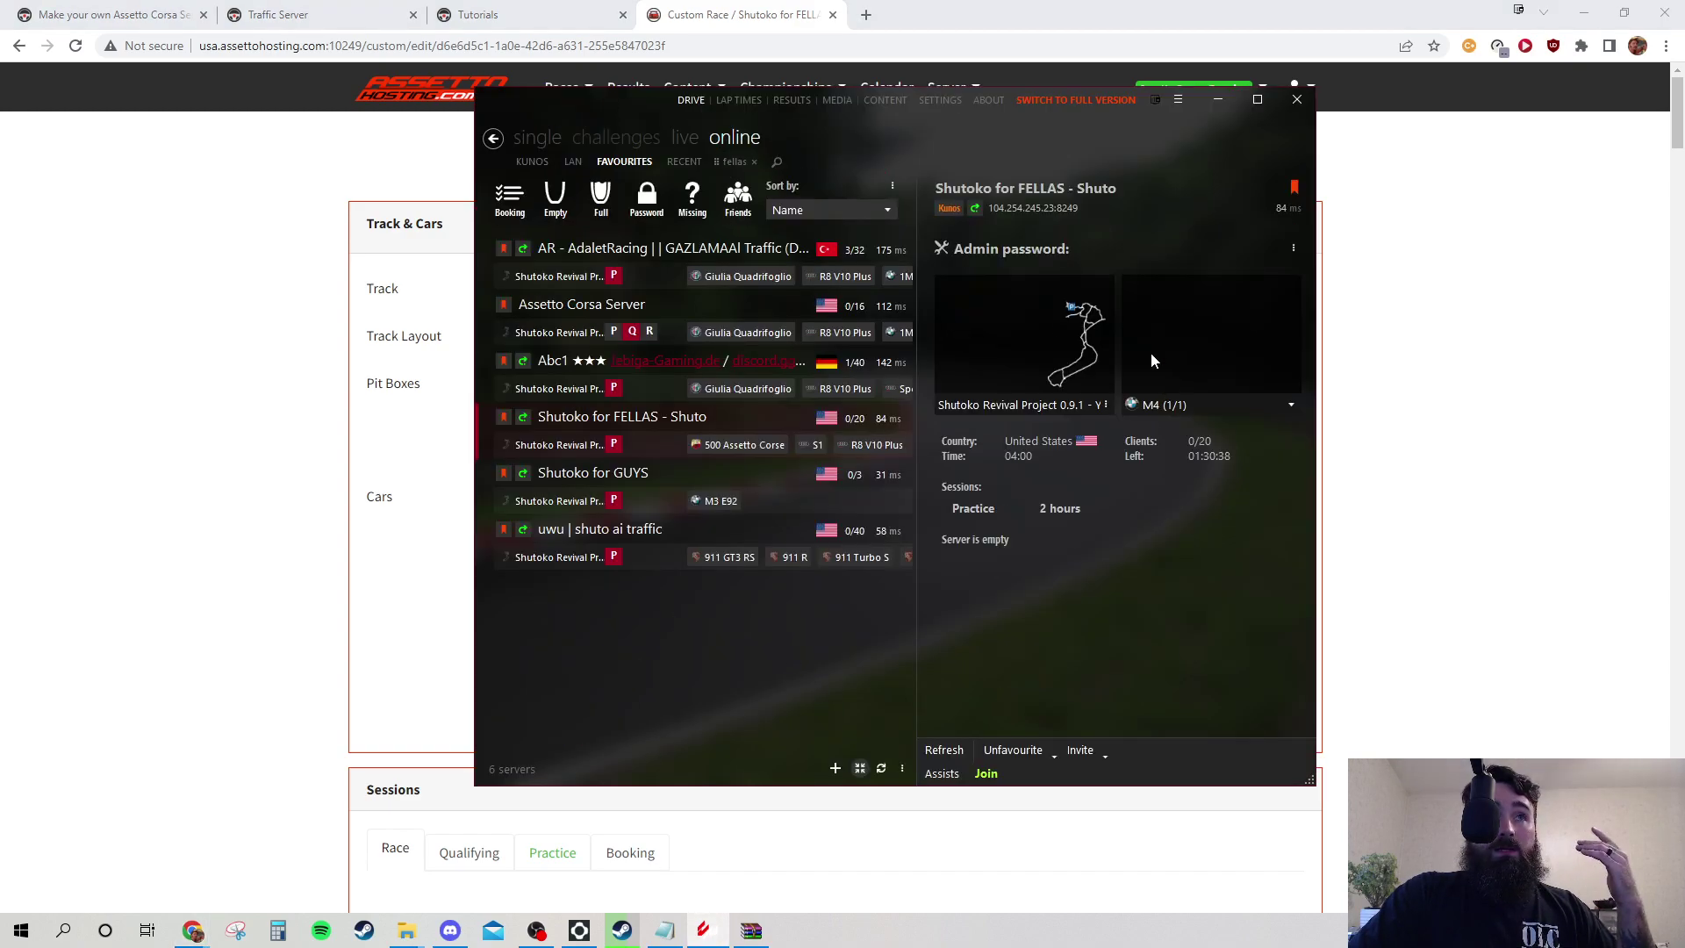
click(1209, 409)
scroll(1209, 614, up, 1)
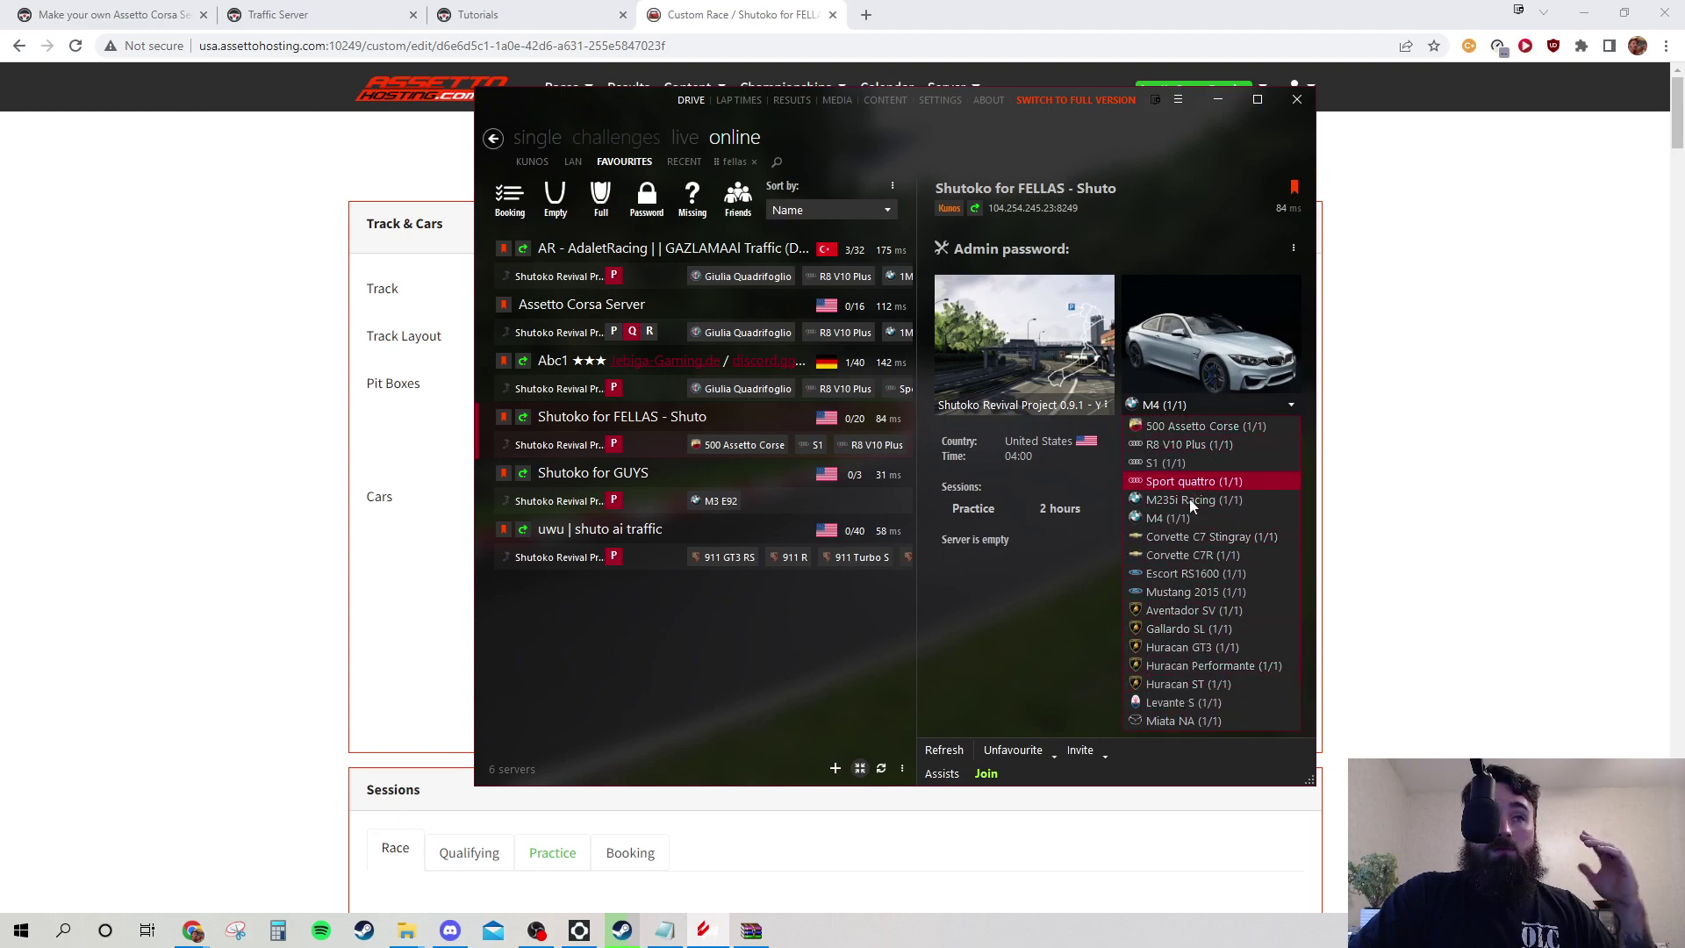
scroll(1224, 693, down, 3)
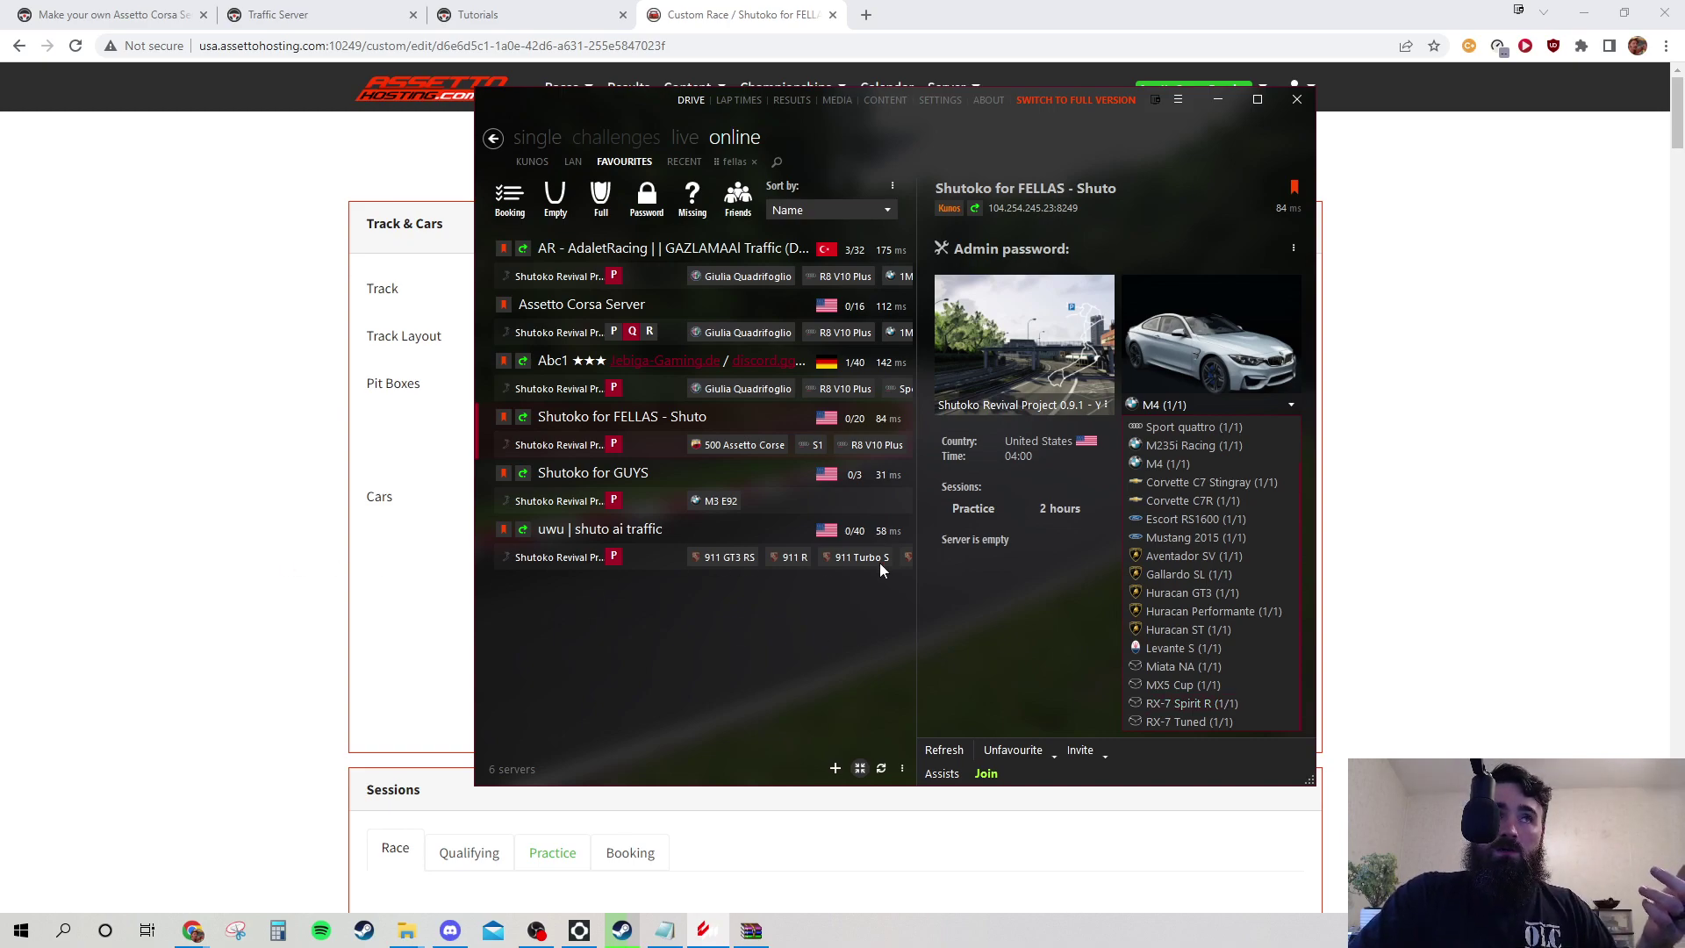
click(218, 343)
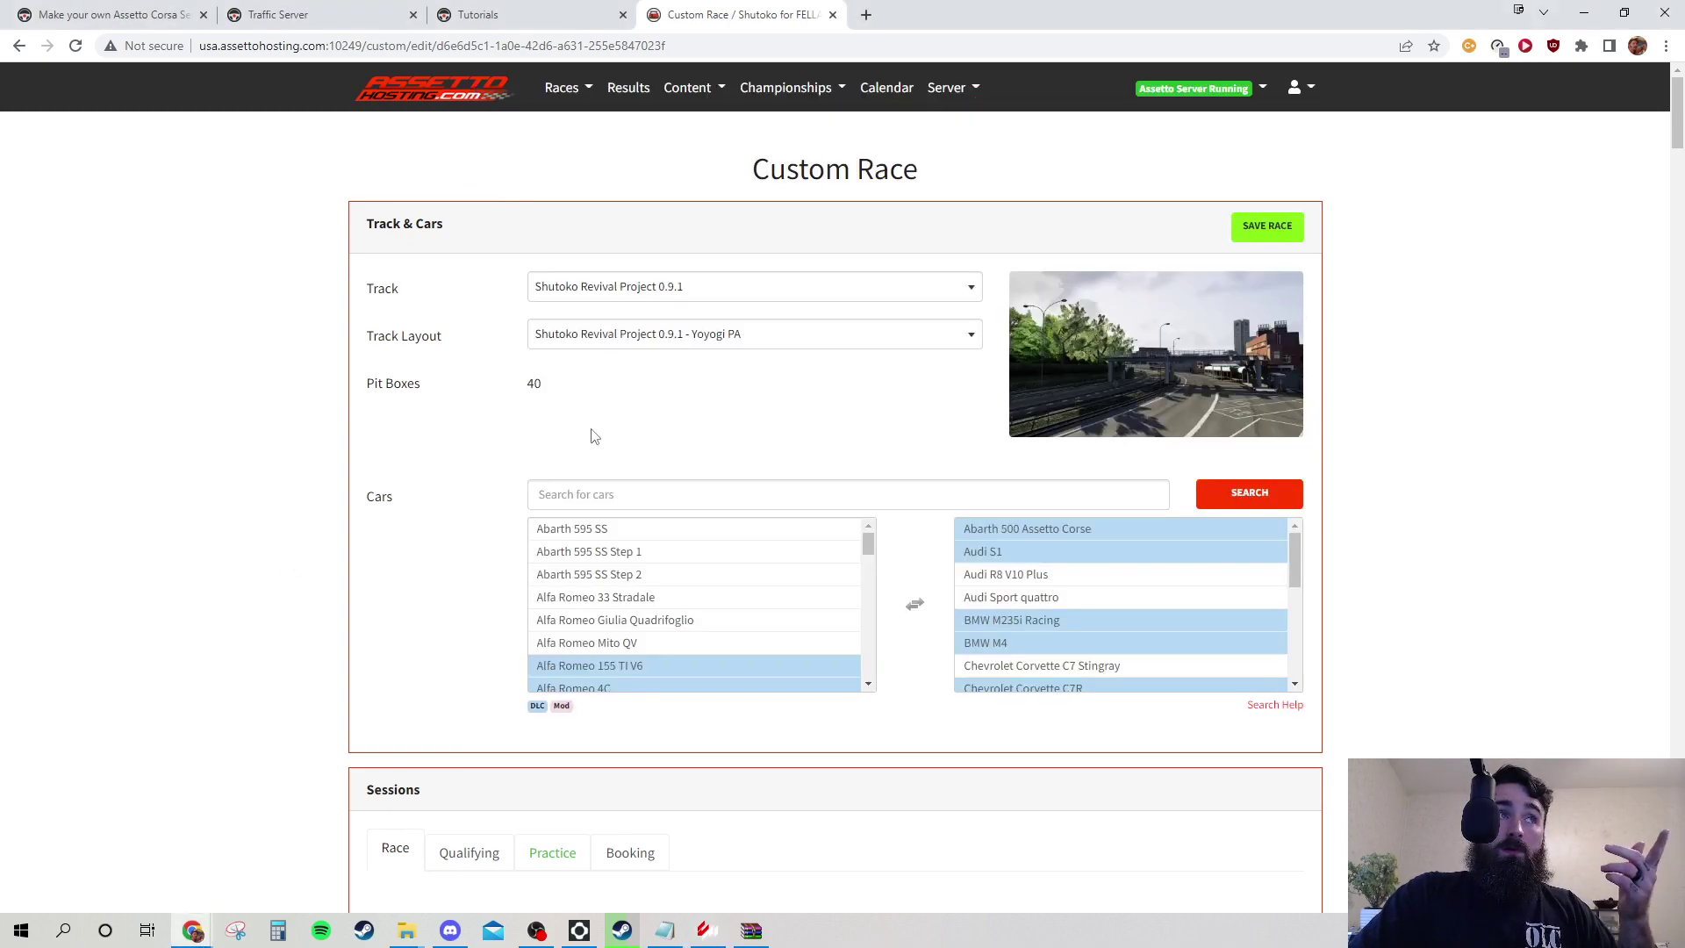
scroll(438, 541, down, 5)
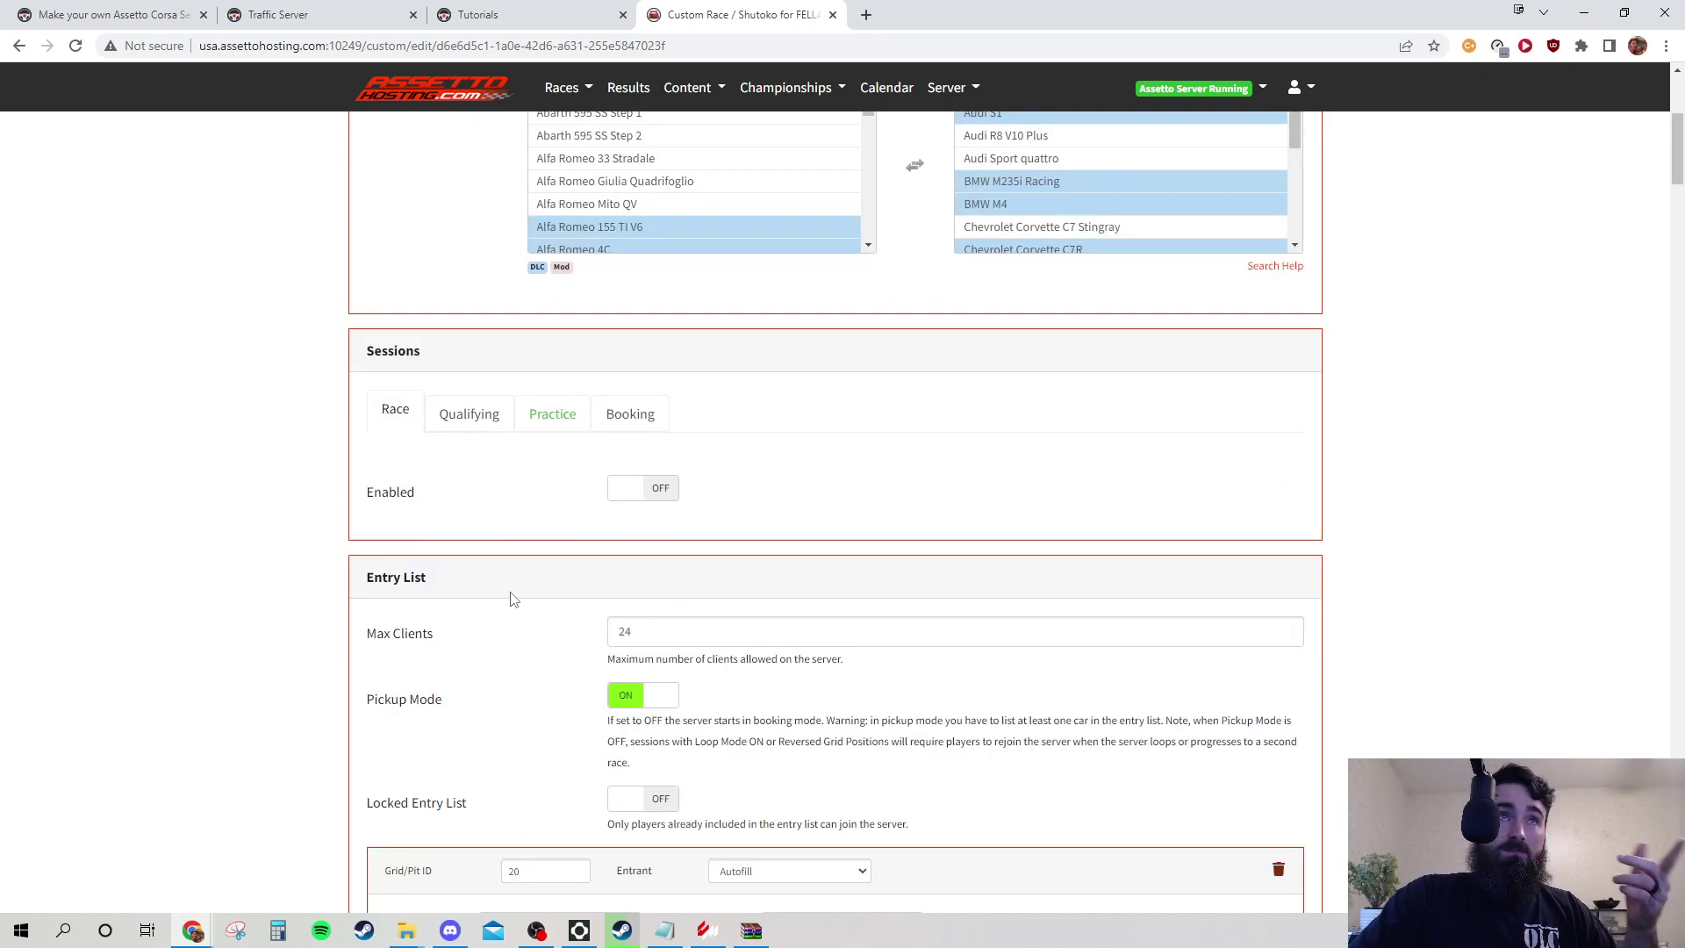
scroll(507, 594, up, 5)
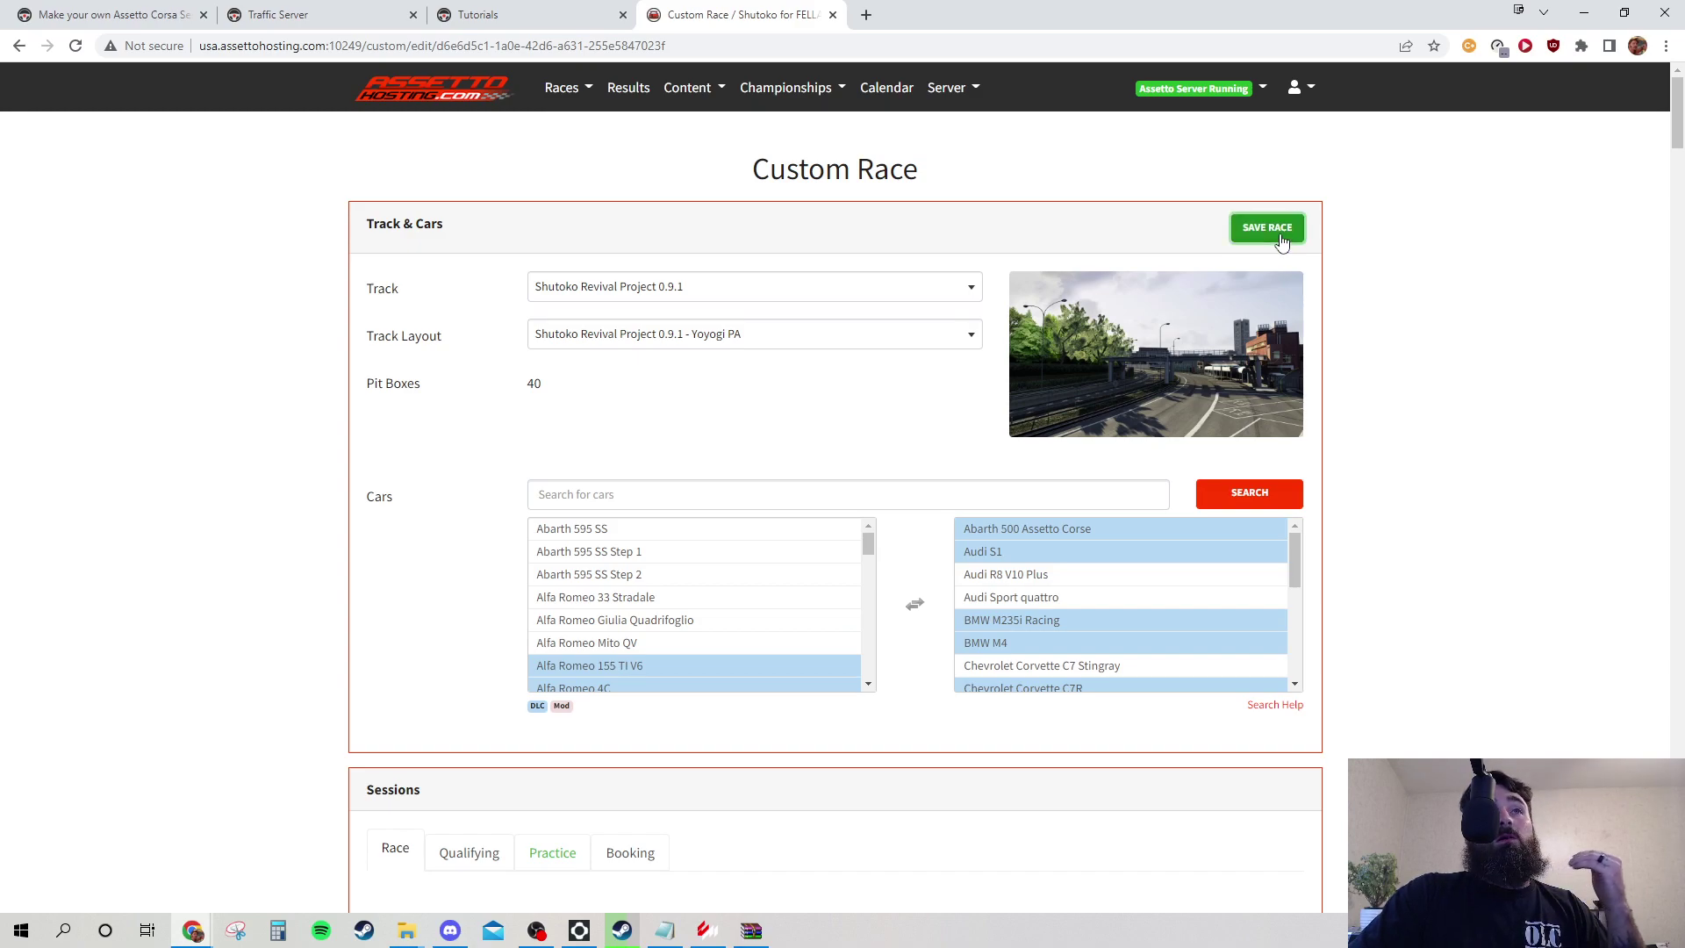
scroll(681, 681, down, 4)
scroll(672, 724, down, 6)
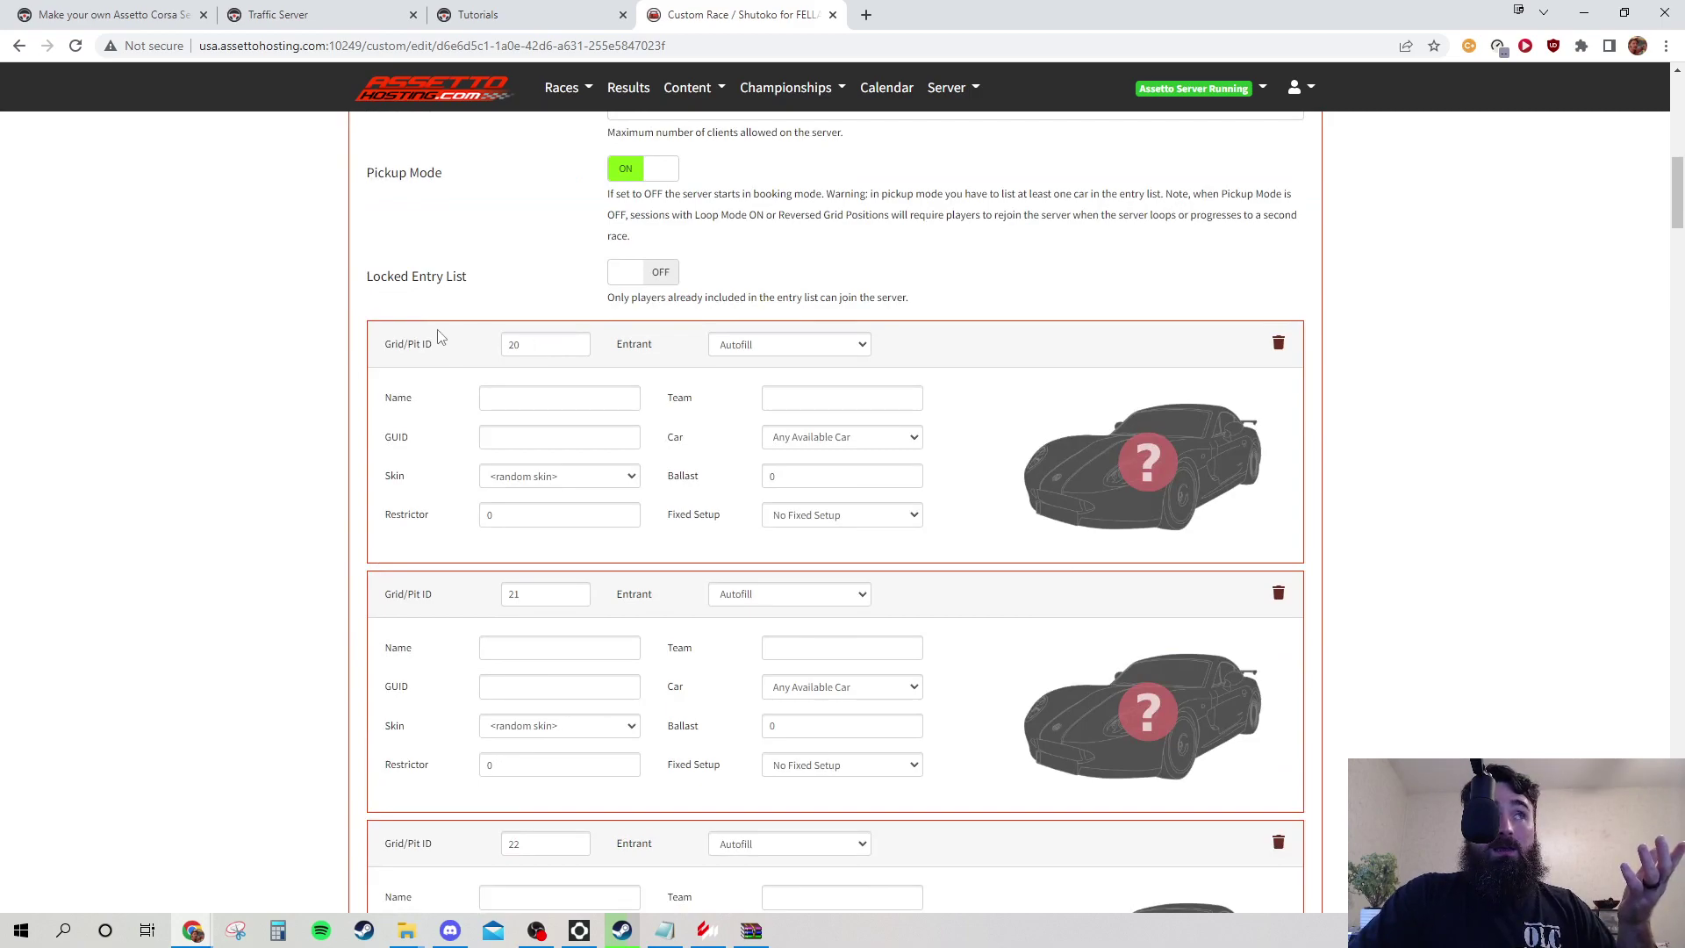
scroll(430, 394, up, 5)
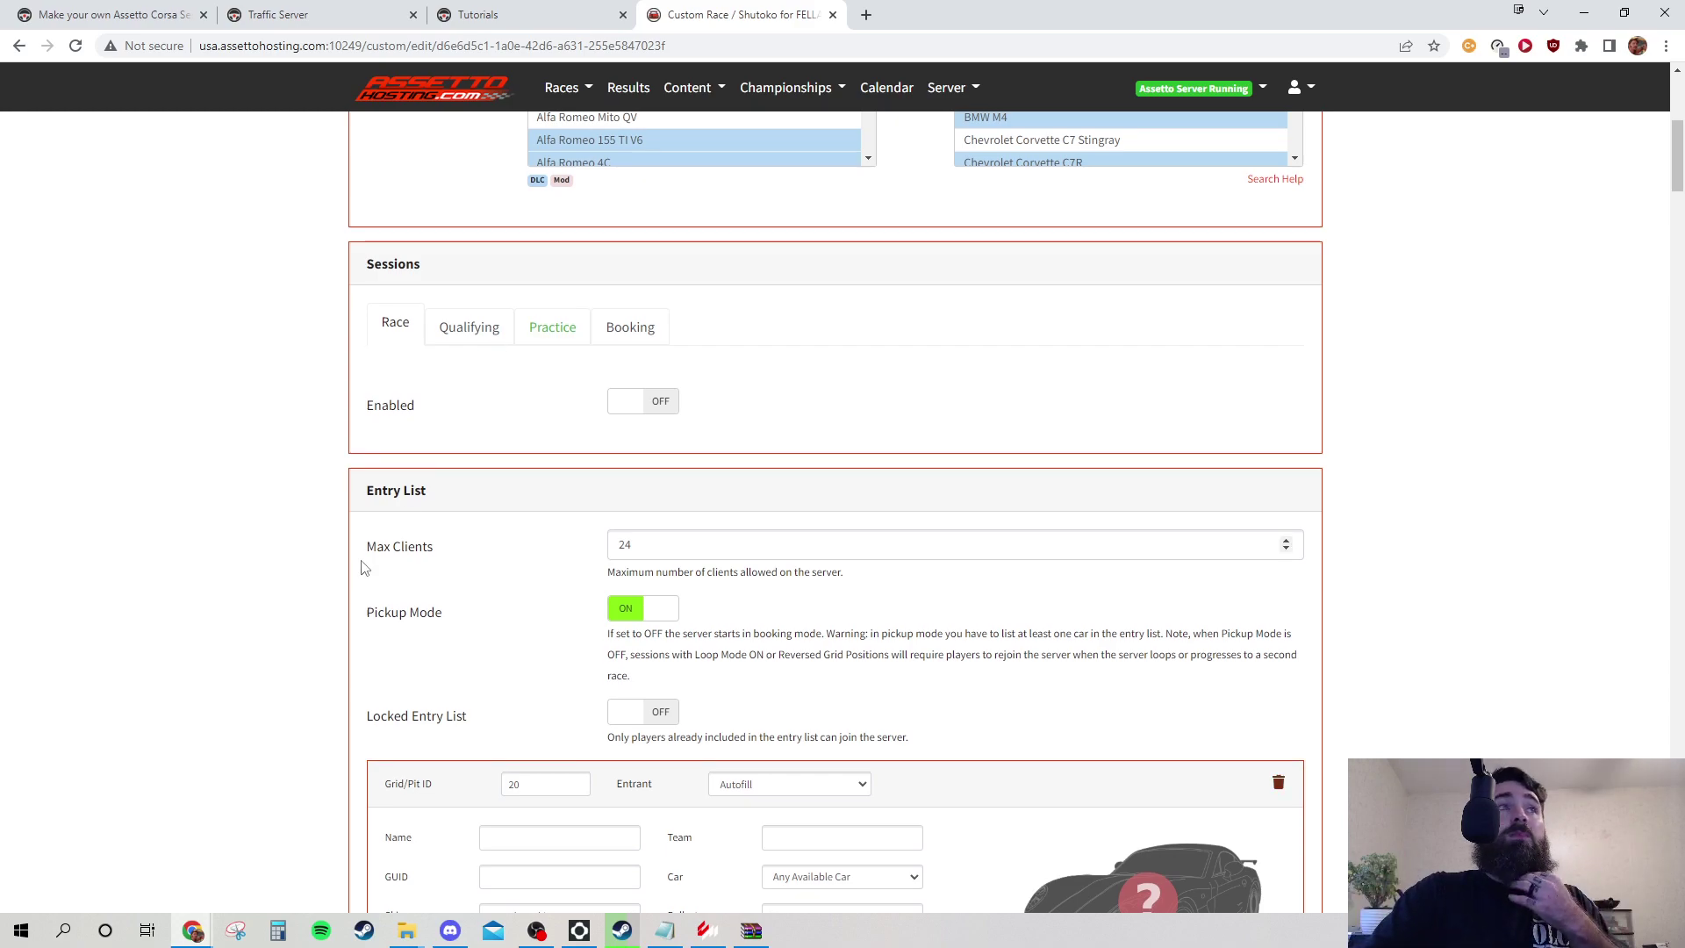
scroll(394, 557, up, 6)
scroll(400, 556, down, 6)
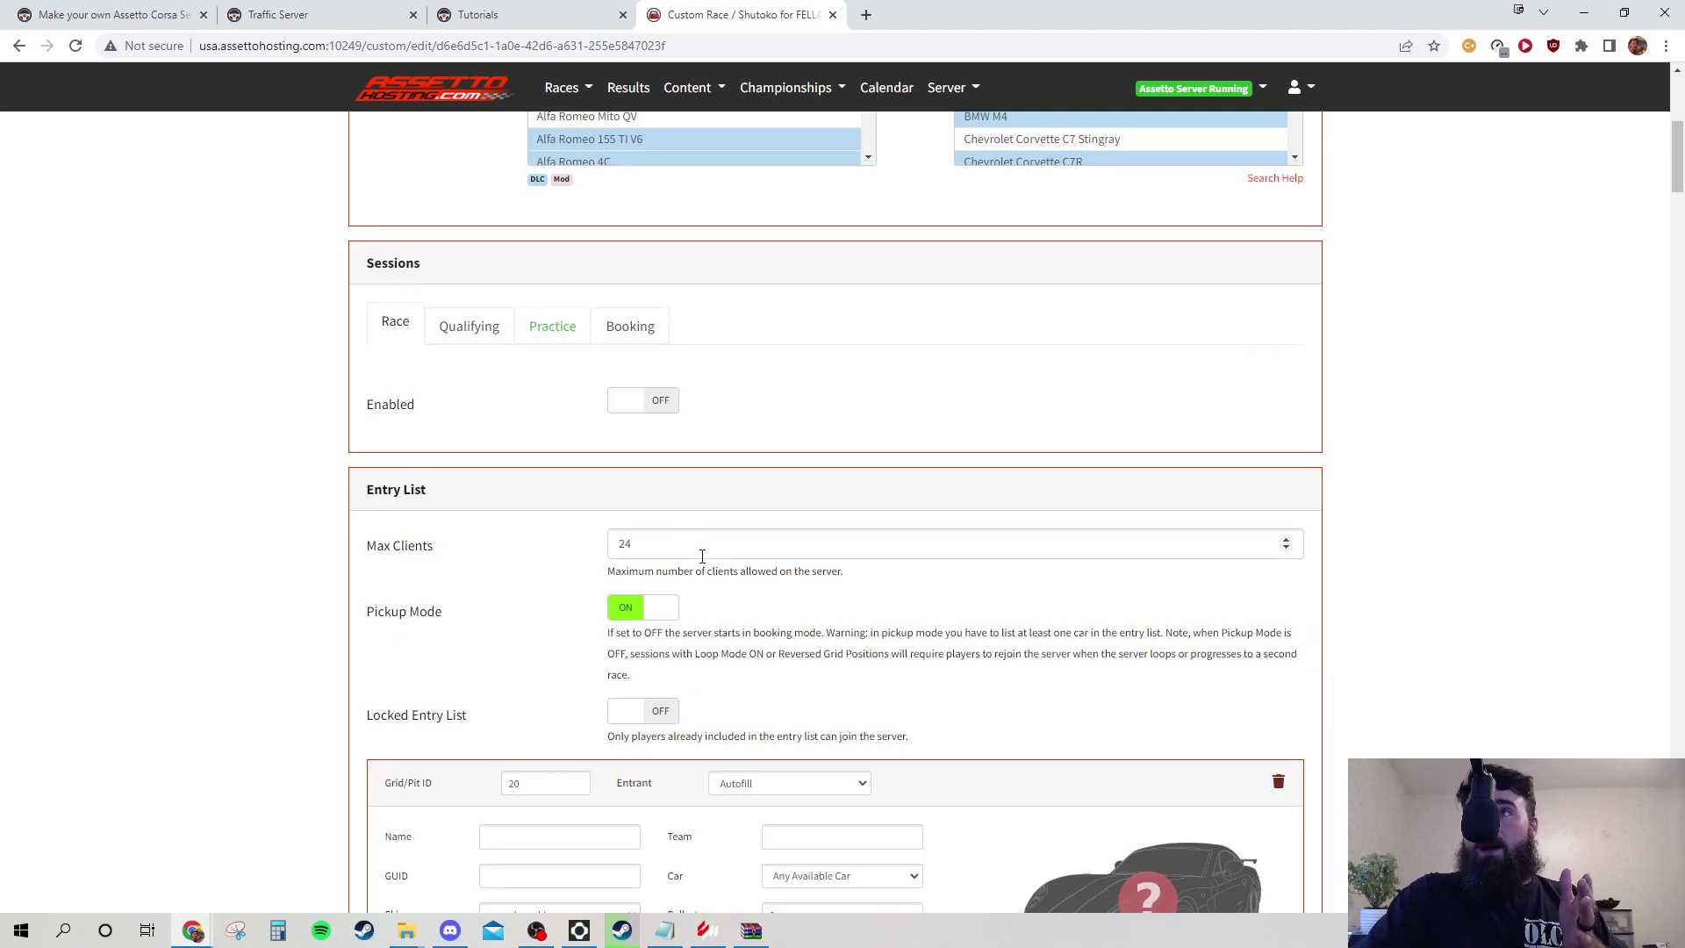
scroll(739, 460, up, 6)
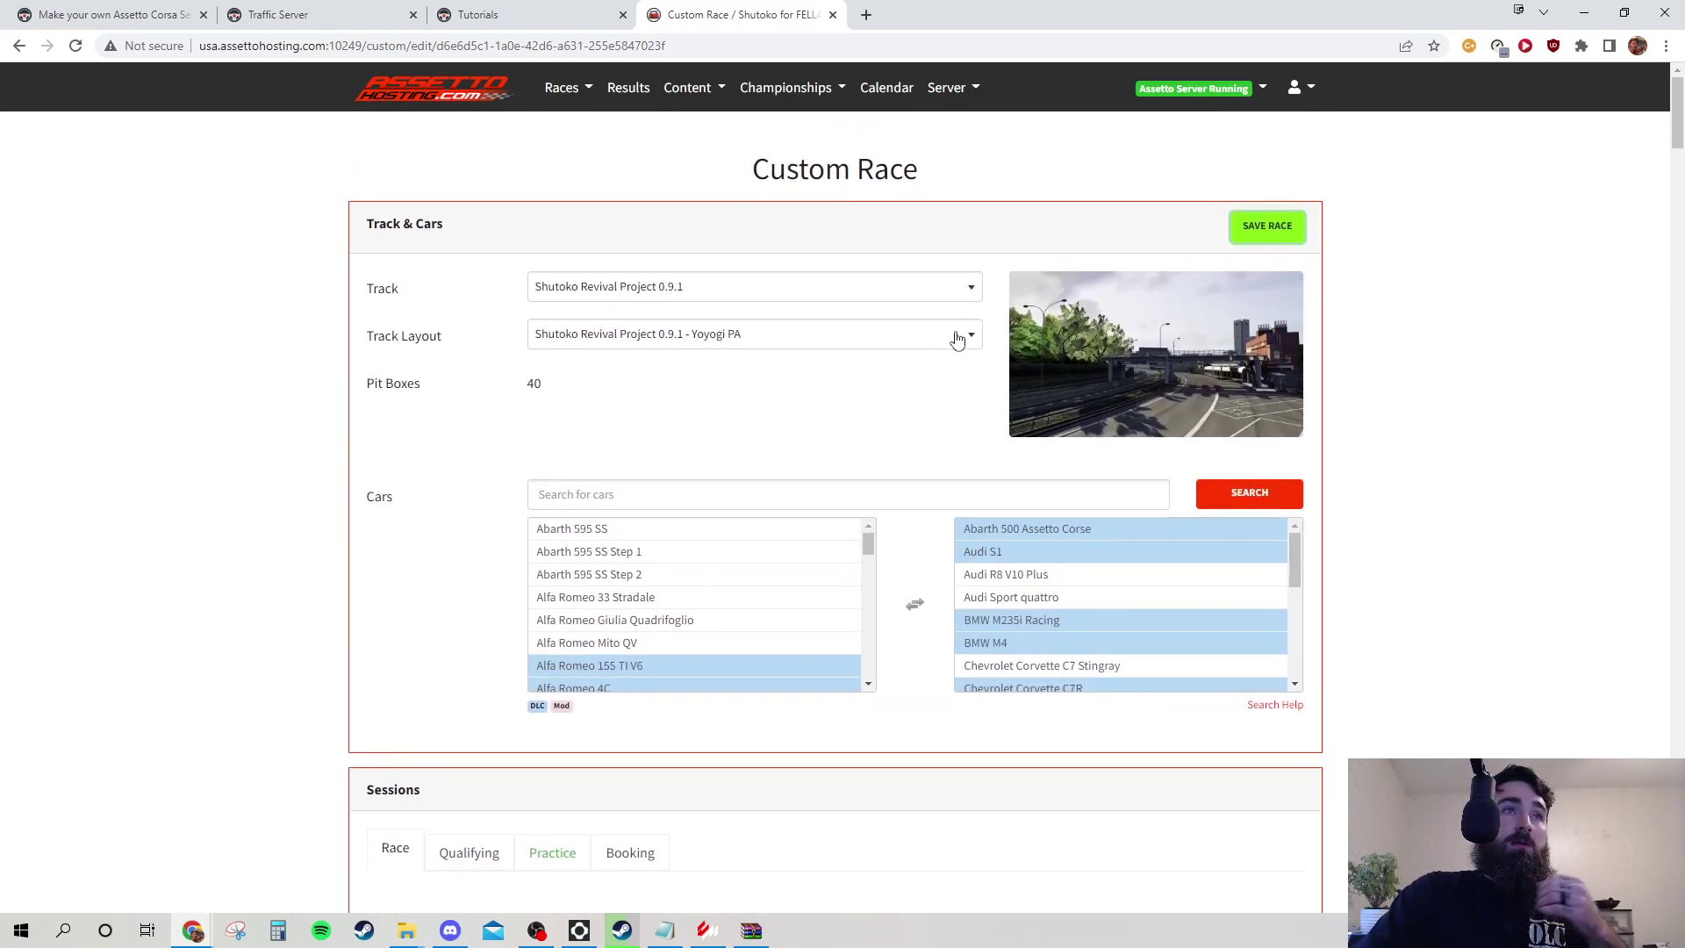
click(956, 340)
click(250, 609)
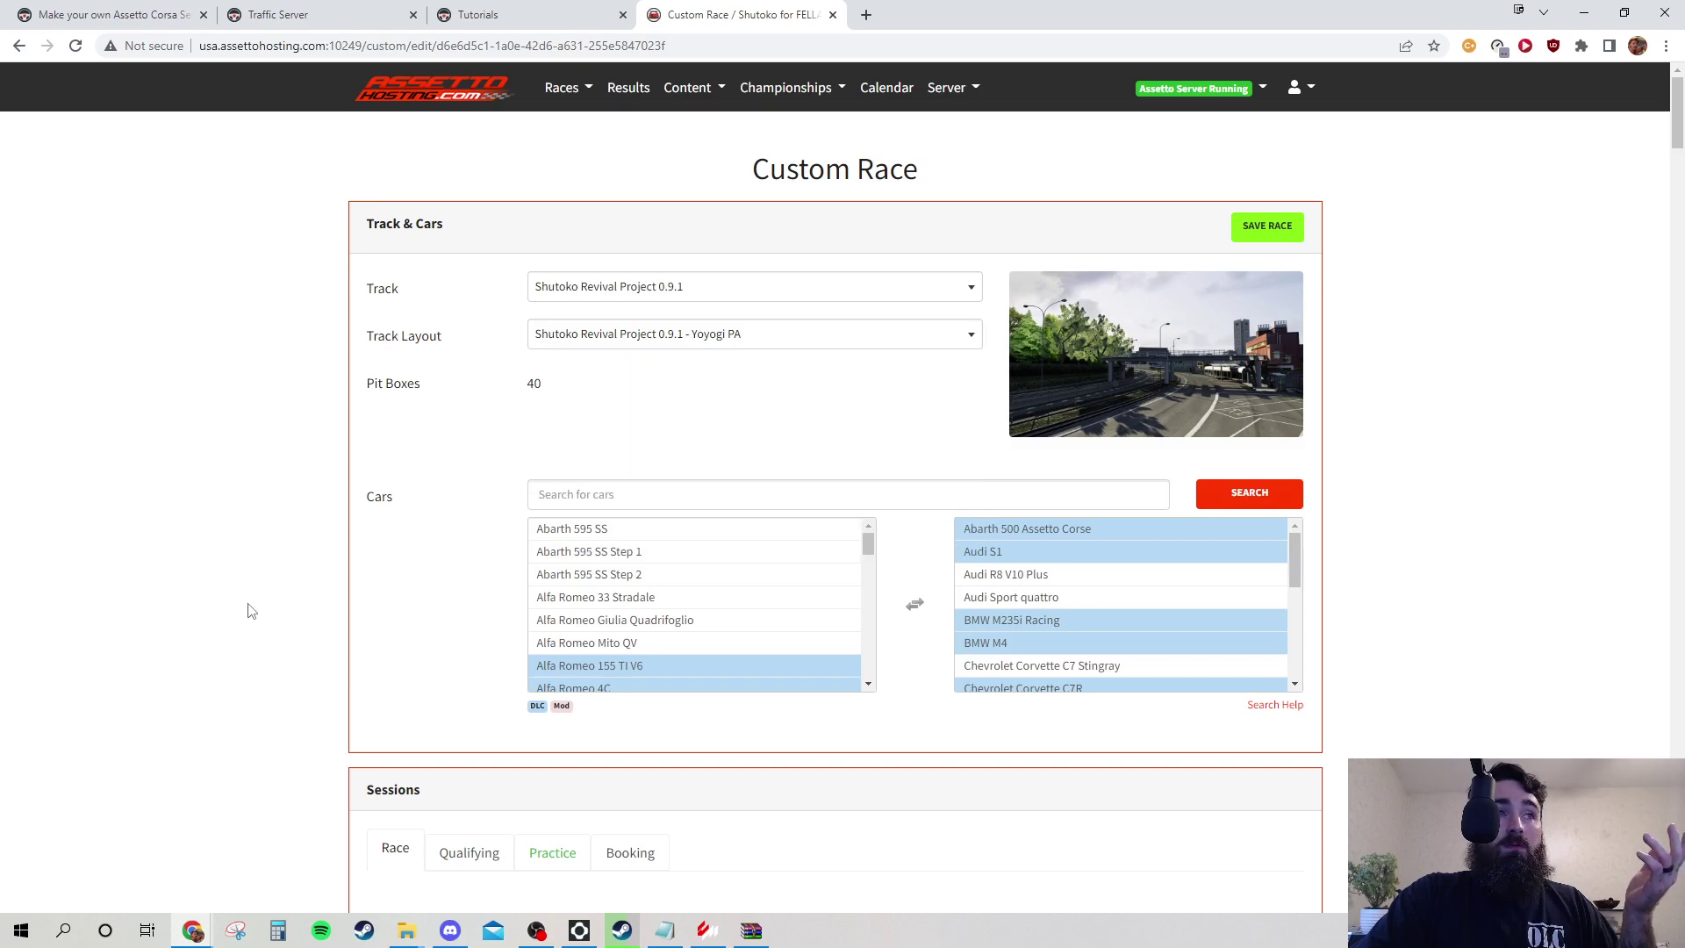
scroll(241, 379, down, 7)
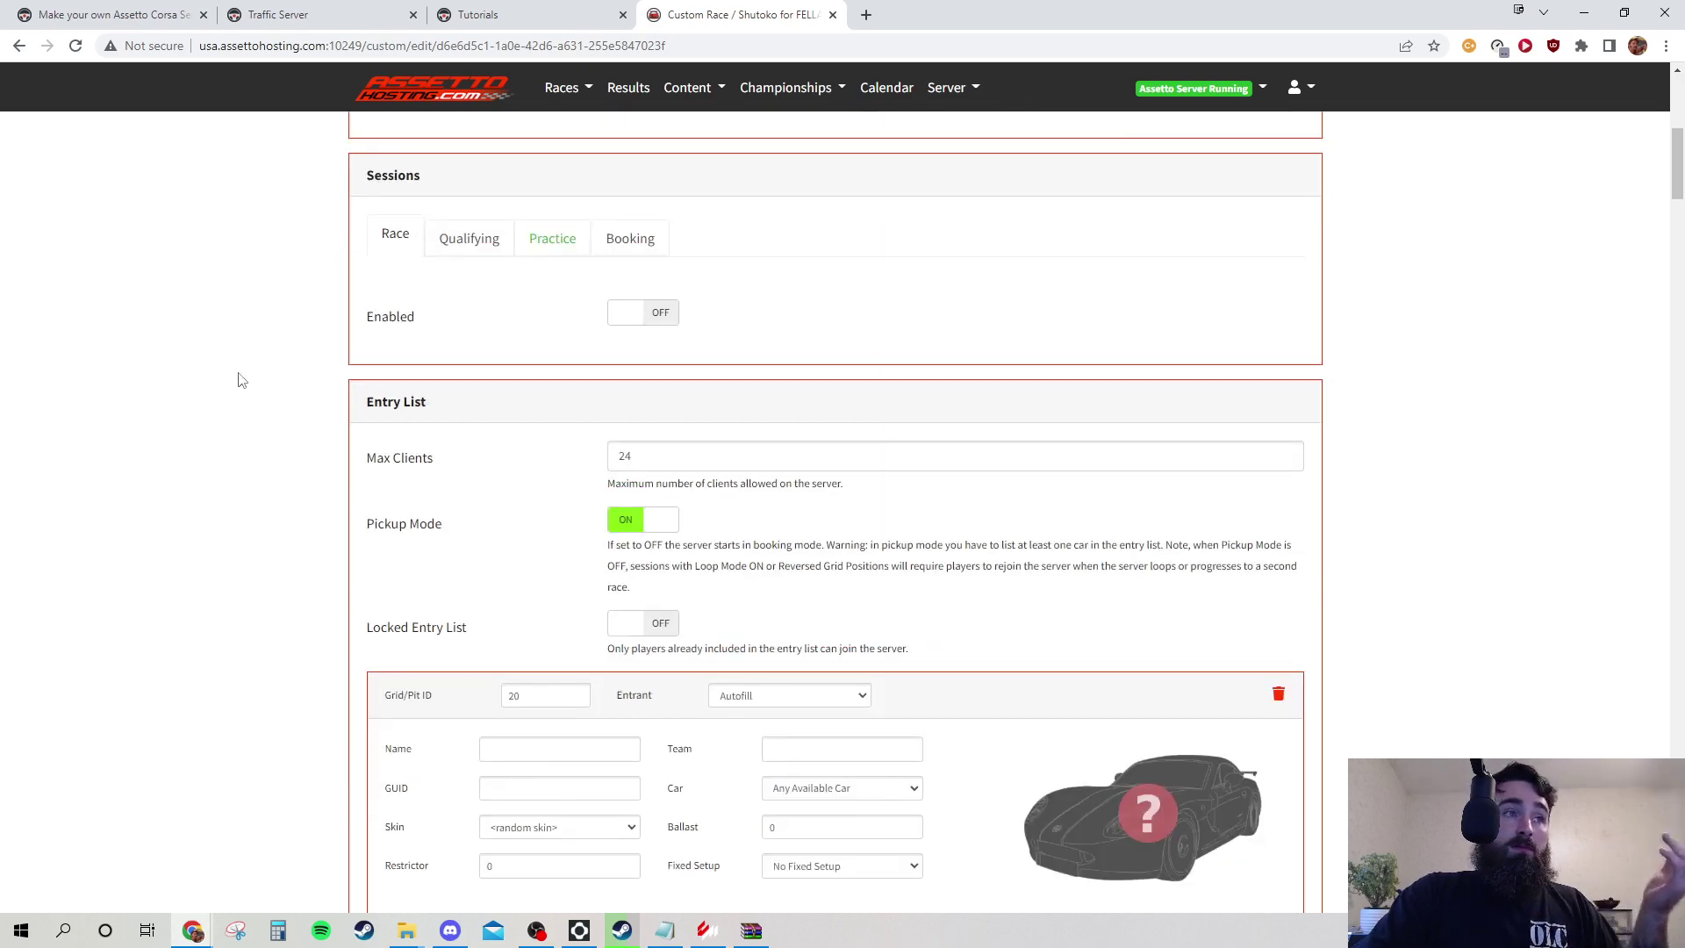
scroll(241, 379, down, 20)
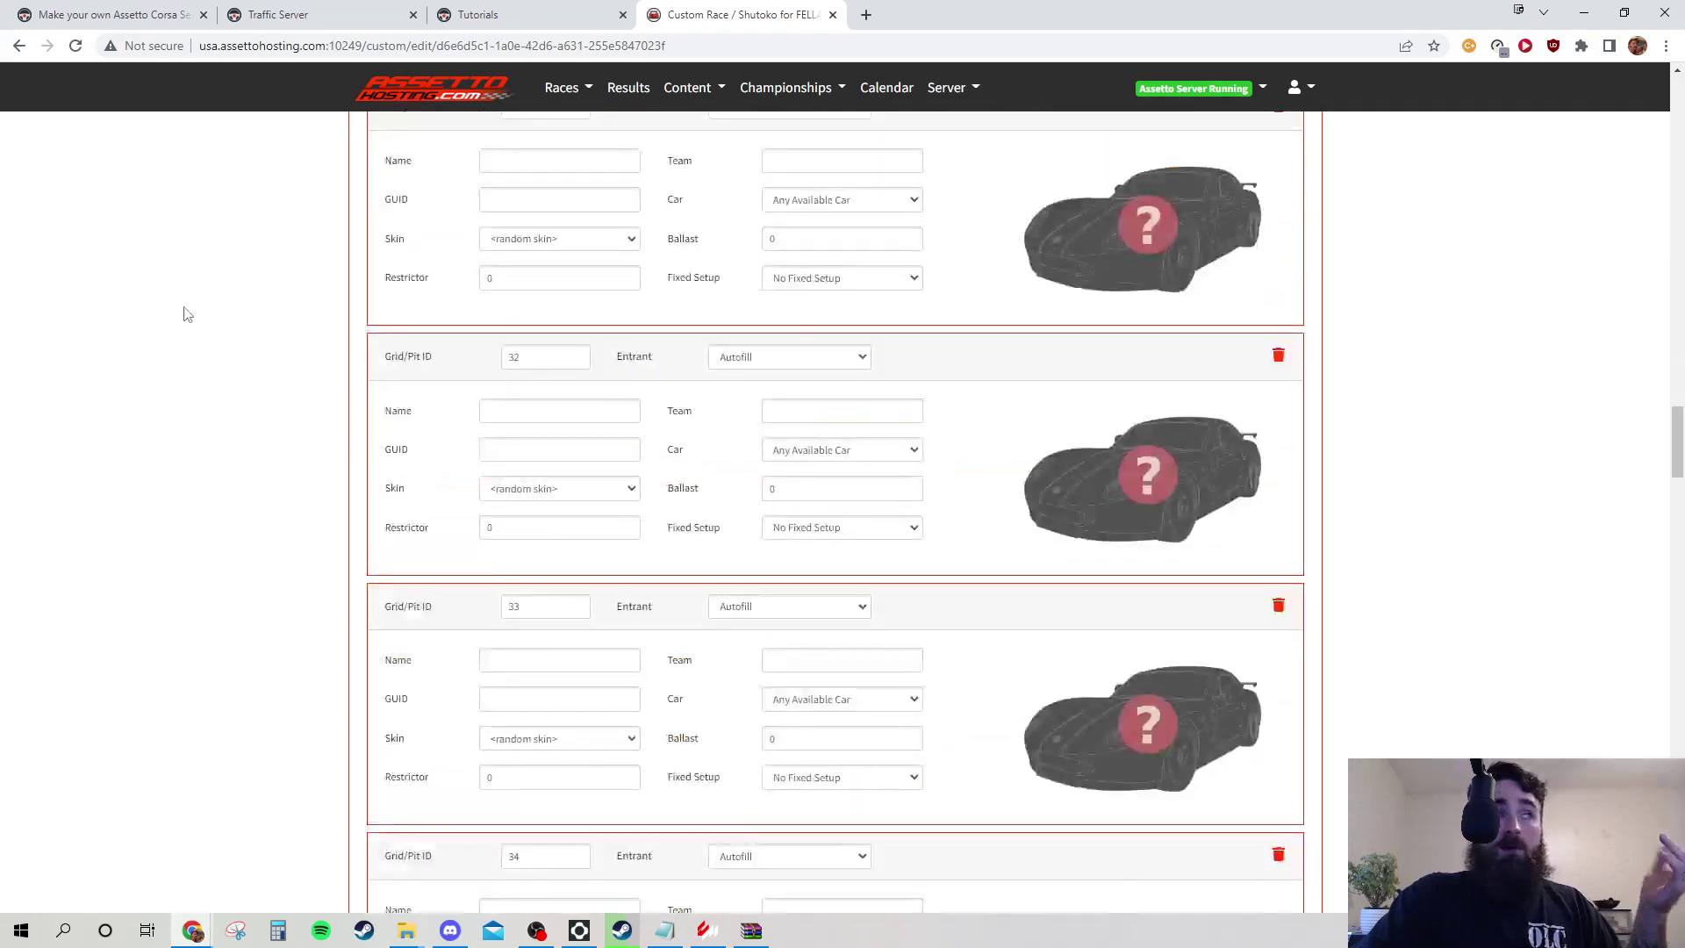
scroll(187, 314, down, 15)
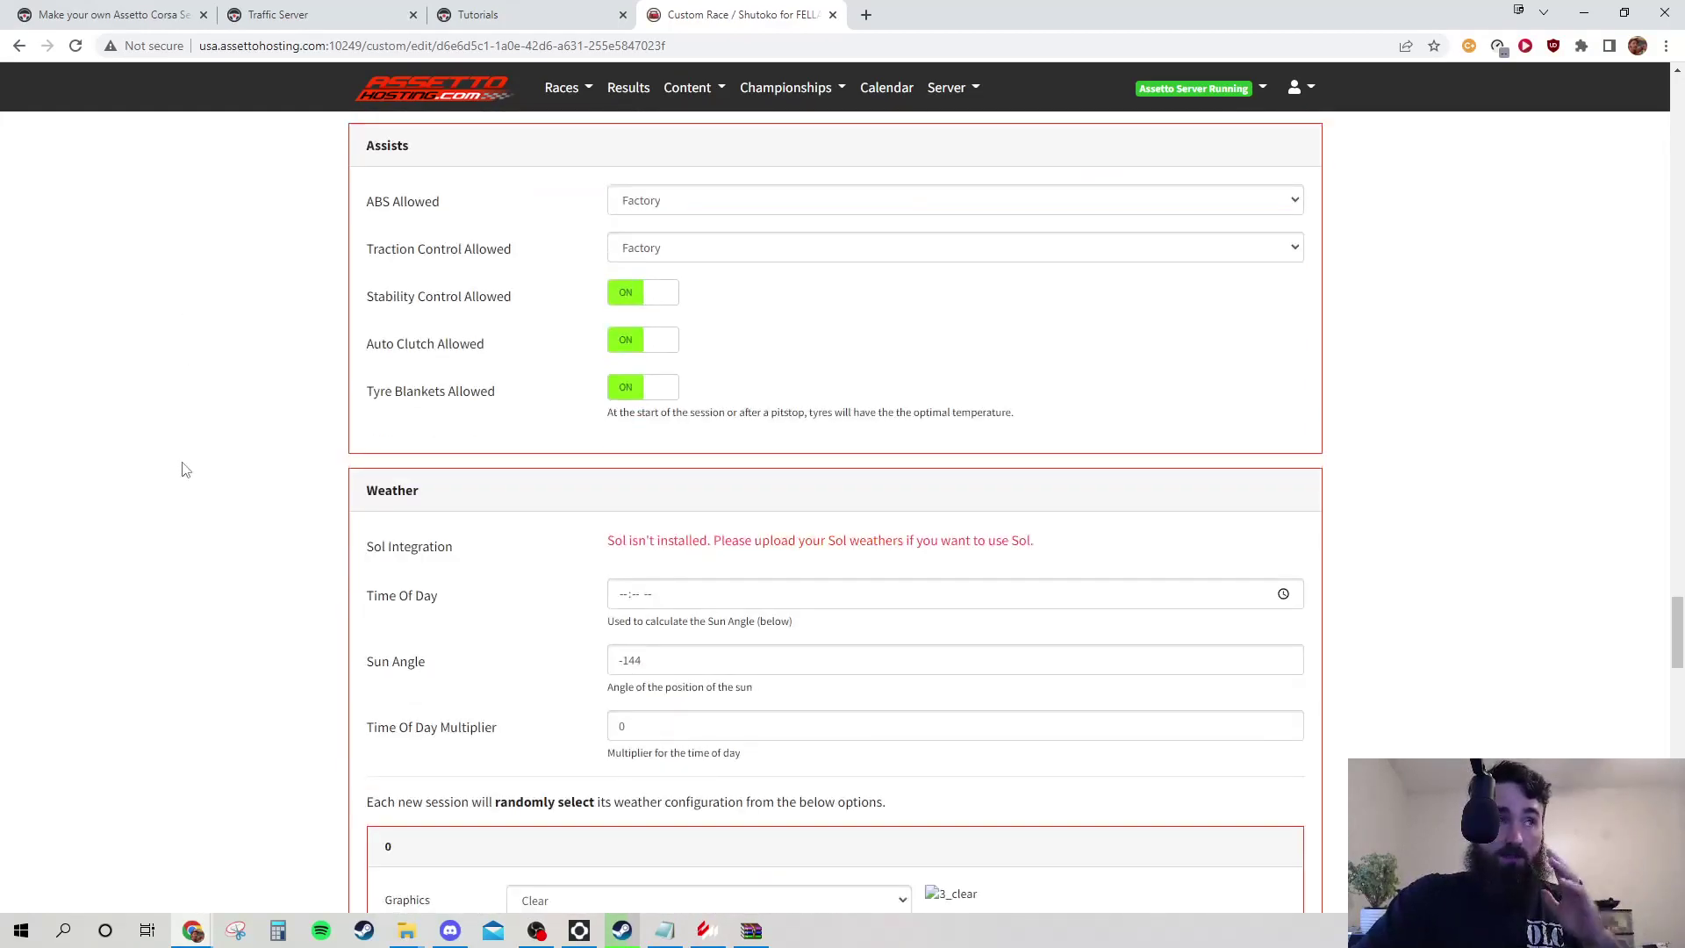
scroll(210, 457, up, 3)
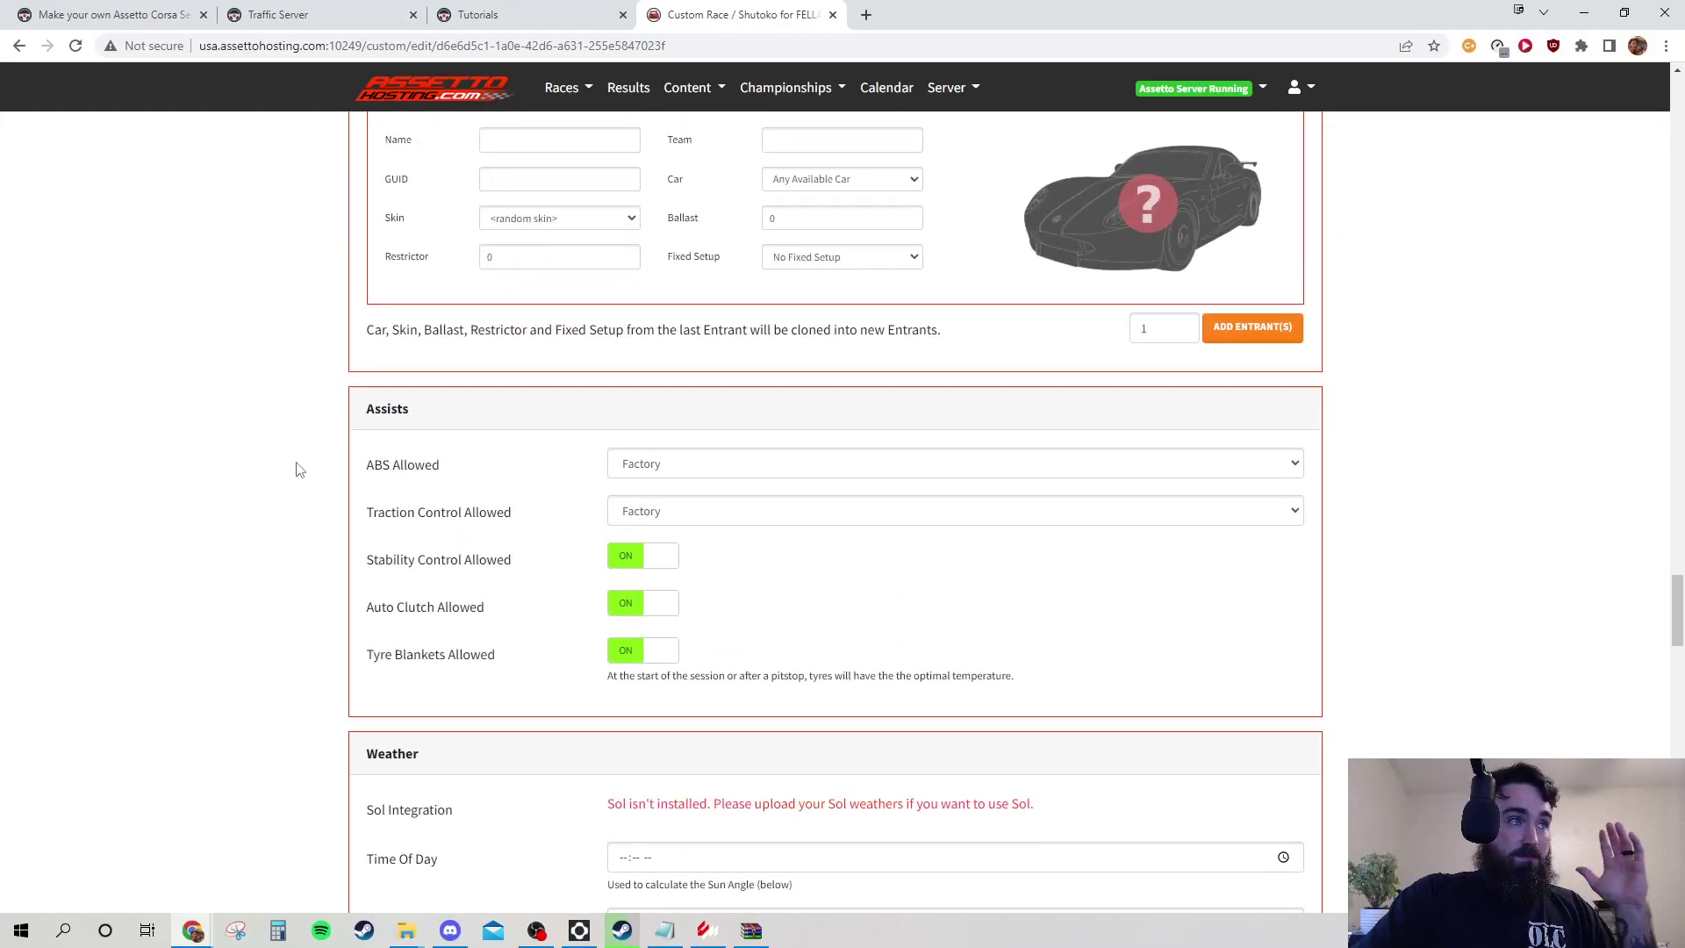
scroll(702, 527, down, 5)
scroll(467, 441, down, 2)
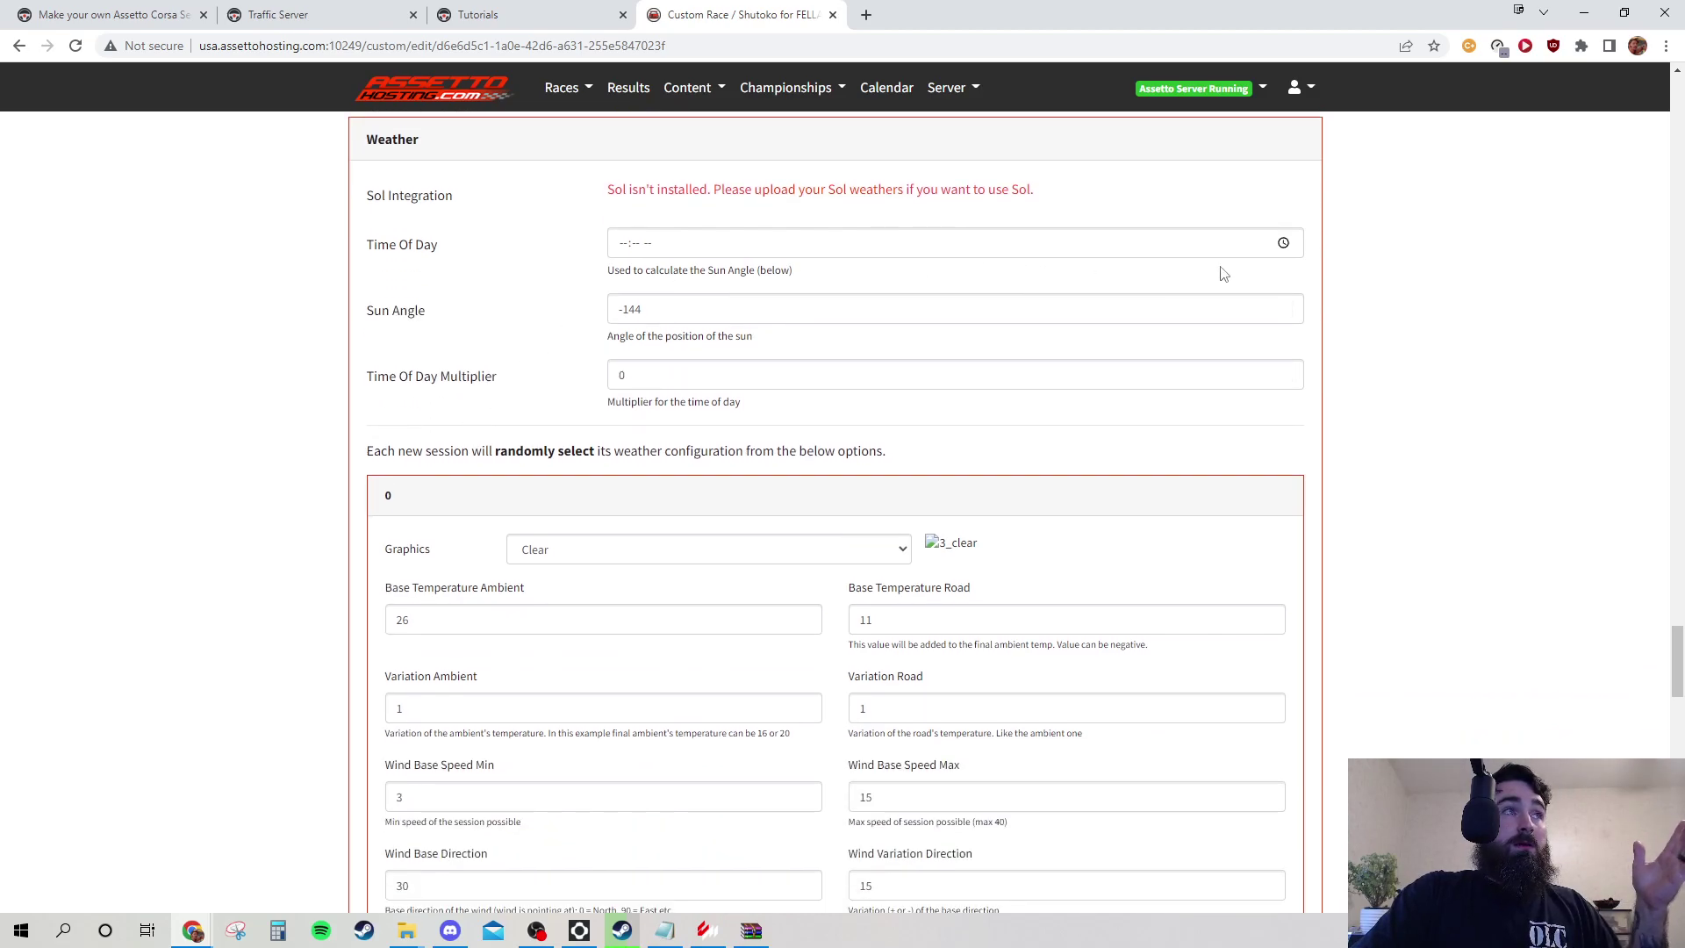
- Set the race's time of day to 01:23 AM with a Time Of Day Multiplier of 1
click(1283, 244)
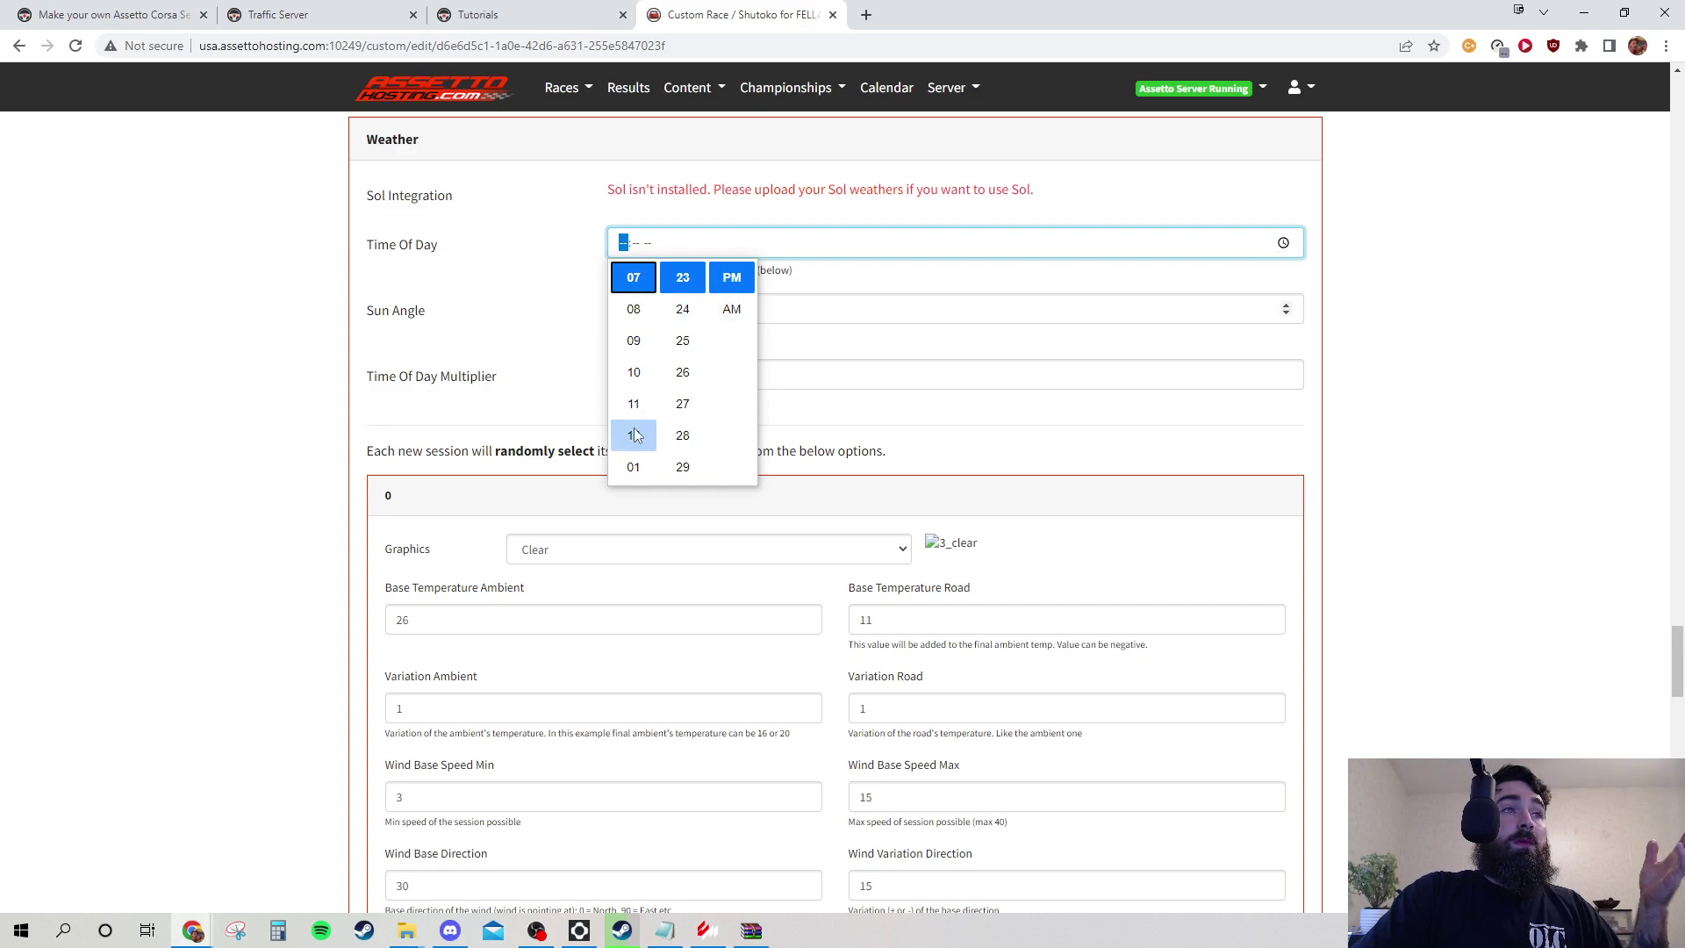
click(633, 466)
click(735, 306)
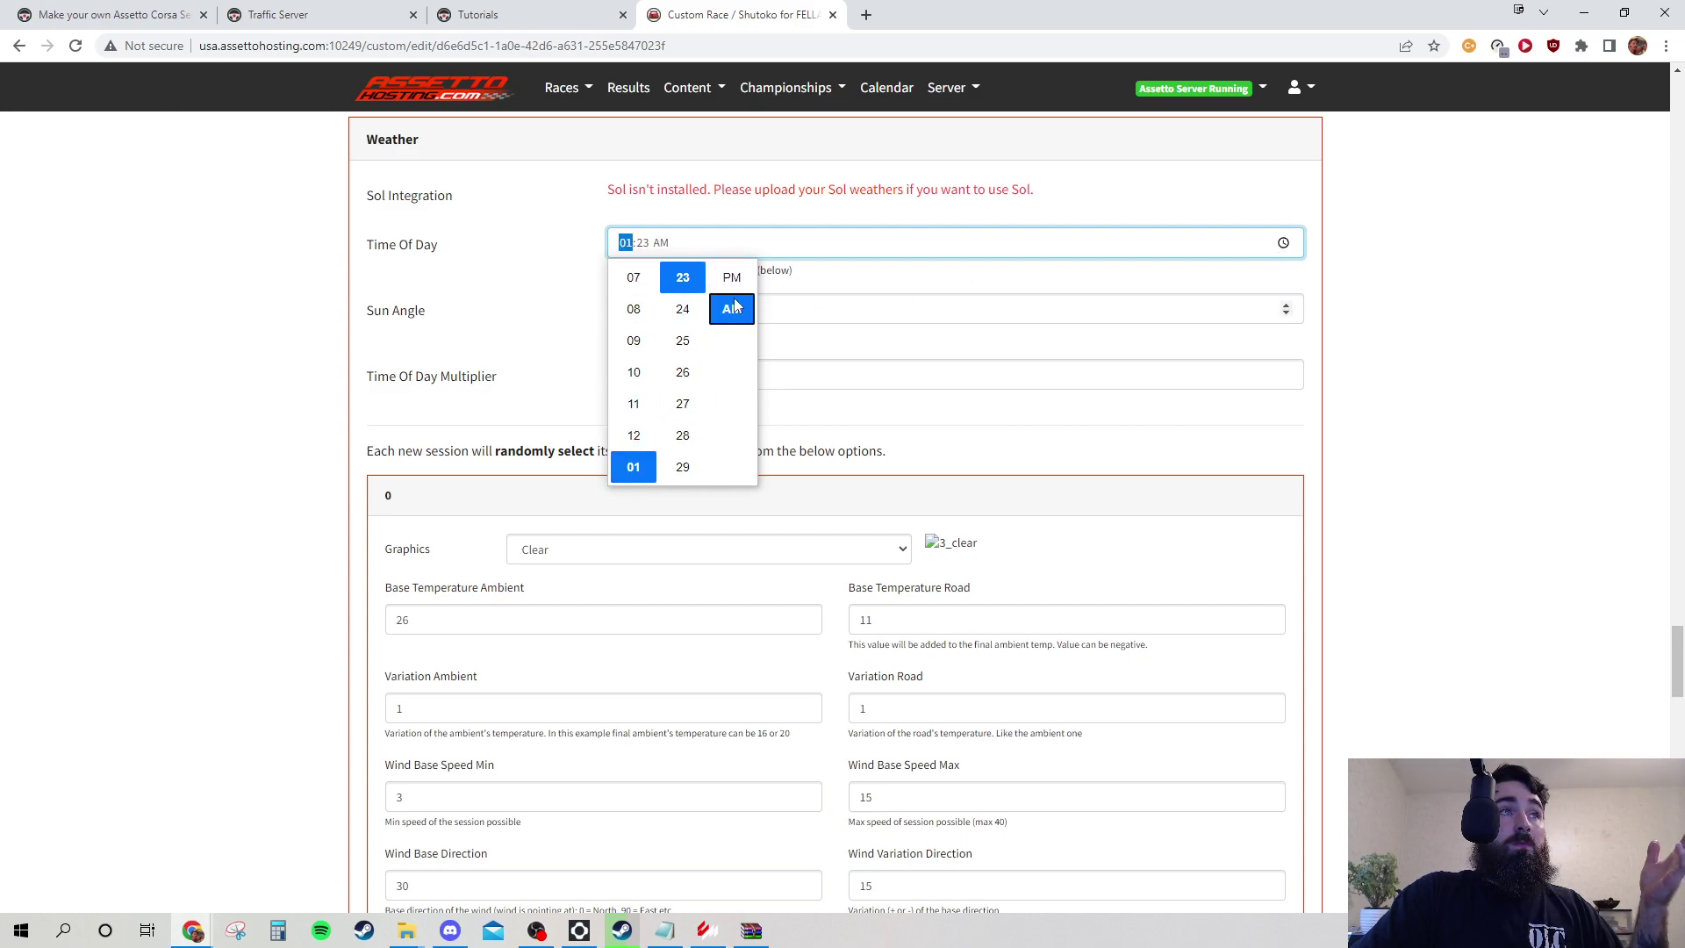
click(1211, 307)
scroll(351, 278, down, 5)
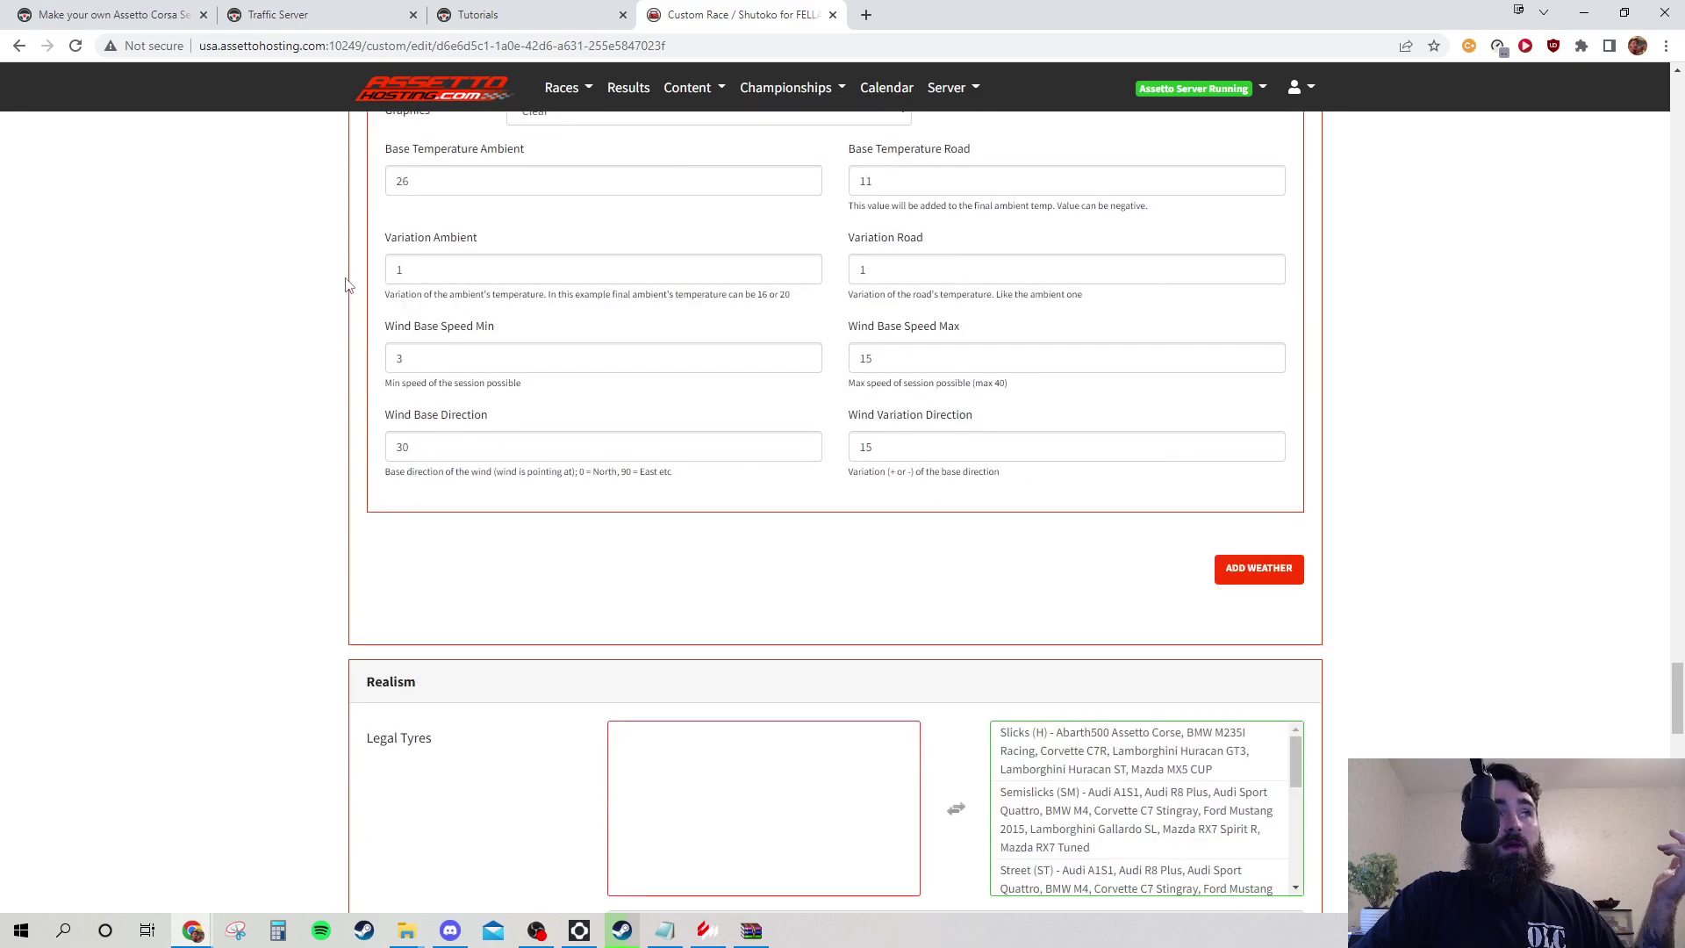
scroll(355, 280, up, 6)
click(689, 470)
key(BackSpace)
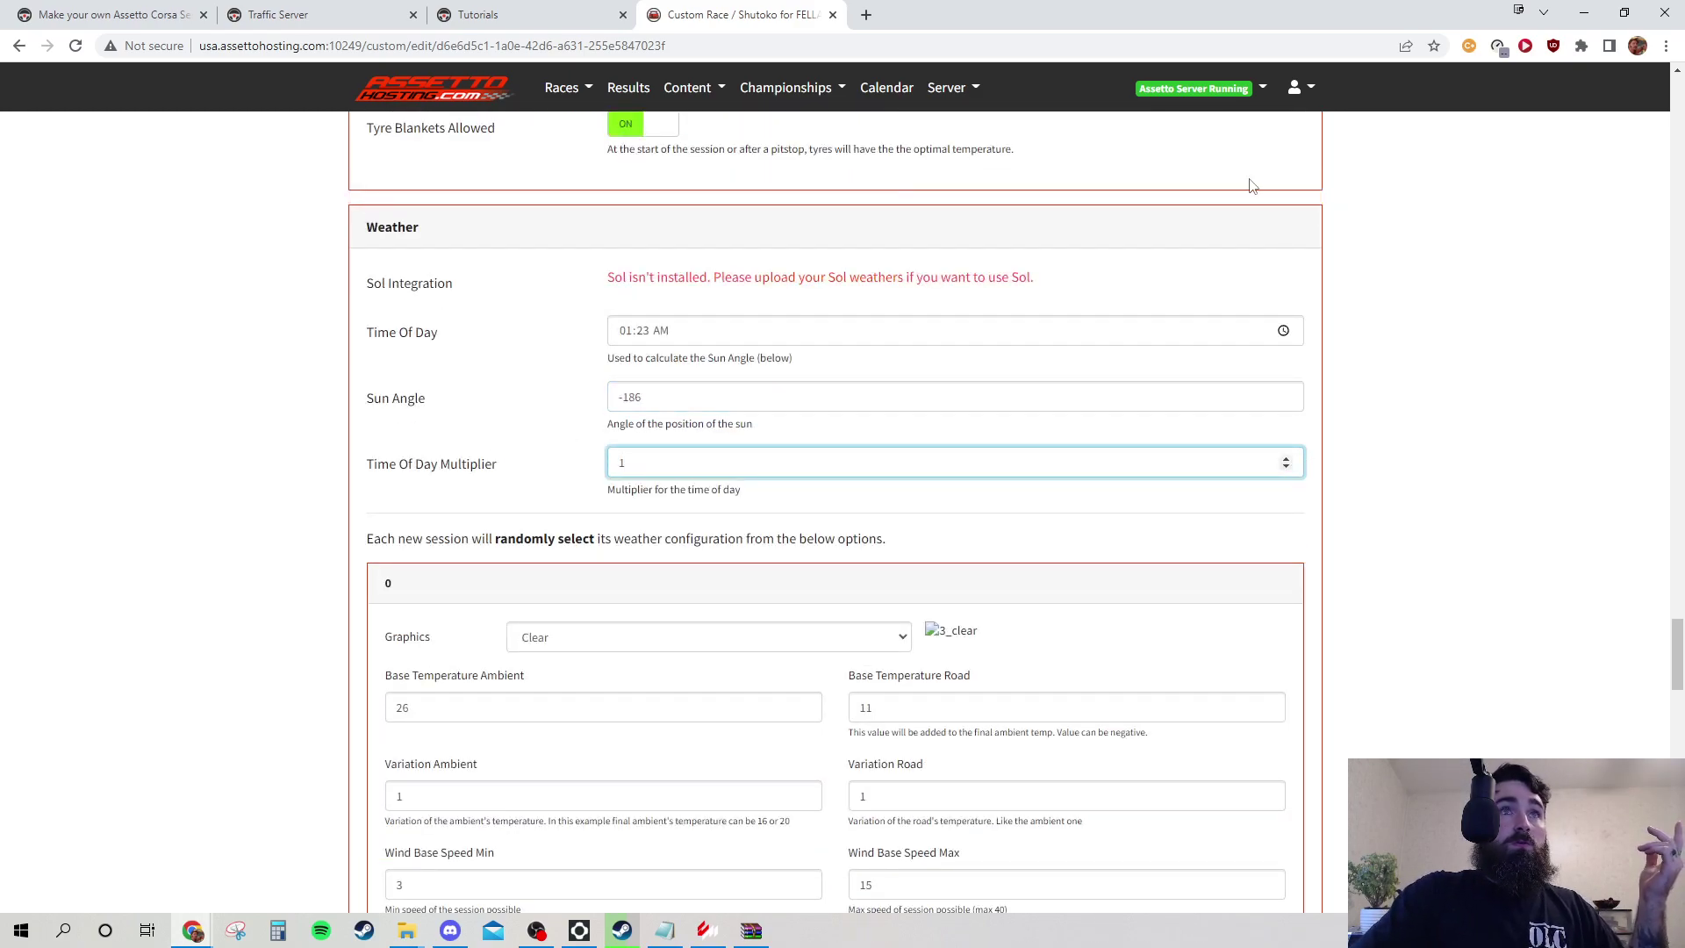
scroll(1252, 186, down, 20)
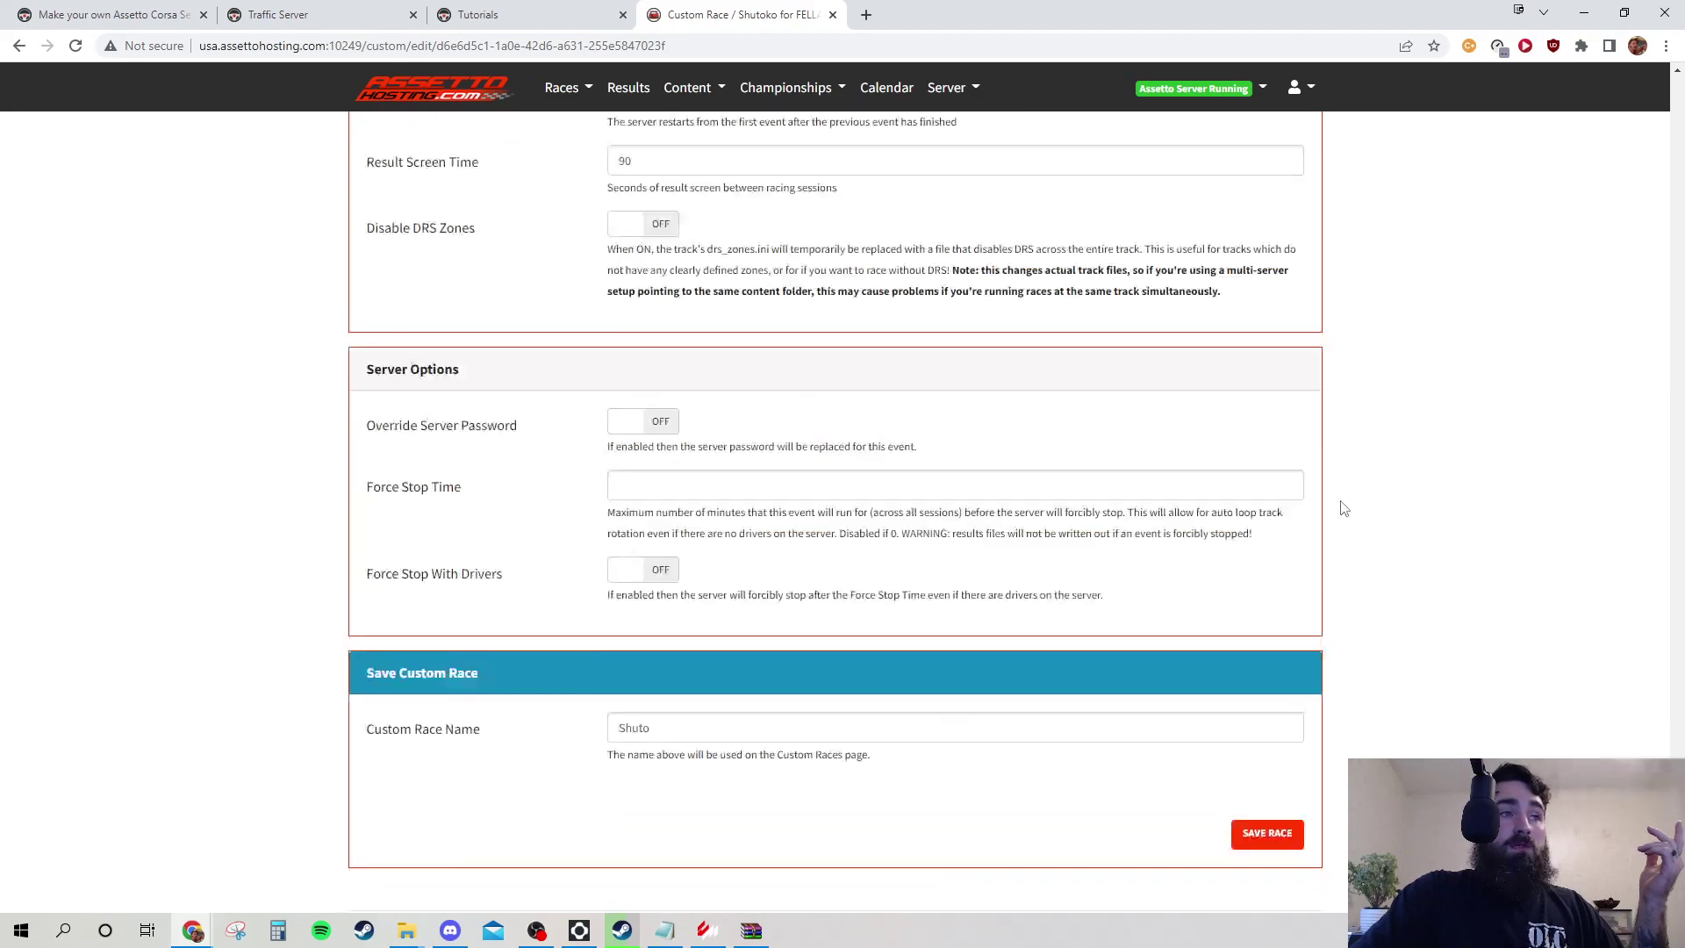
- Save the Shuto custom race and start it on the server
click(1269, 834)
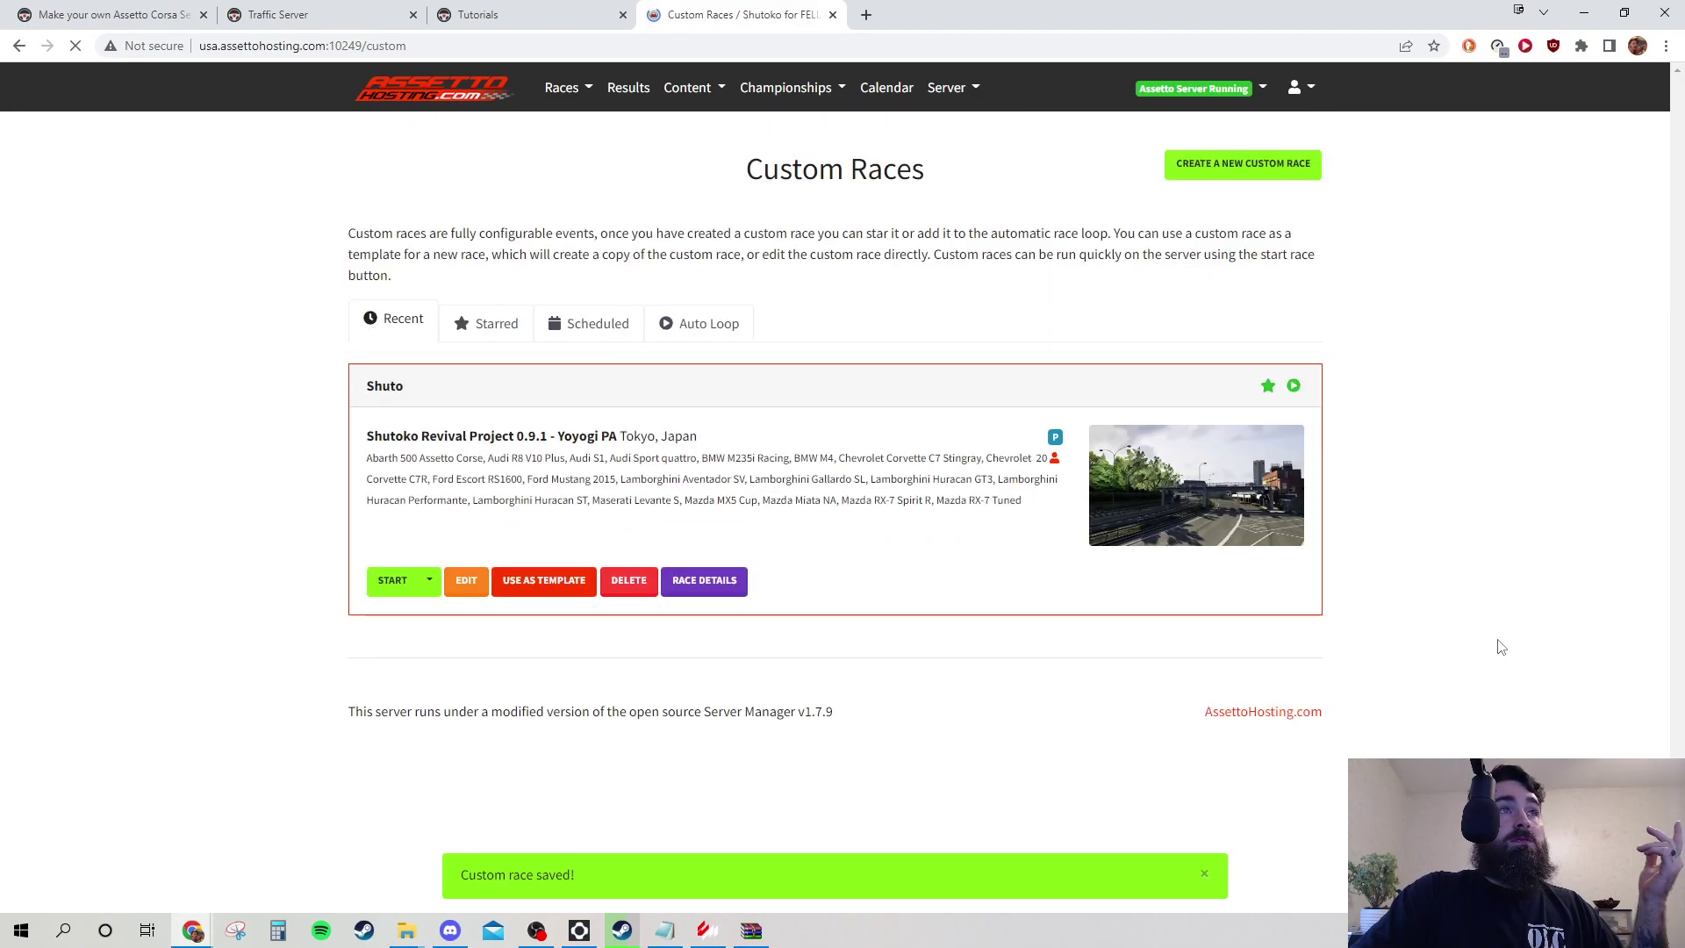
click(393, 580)
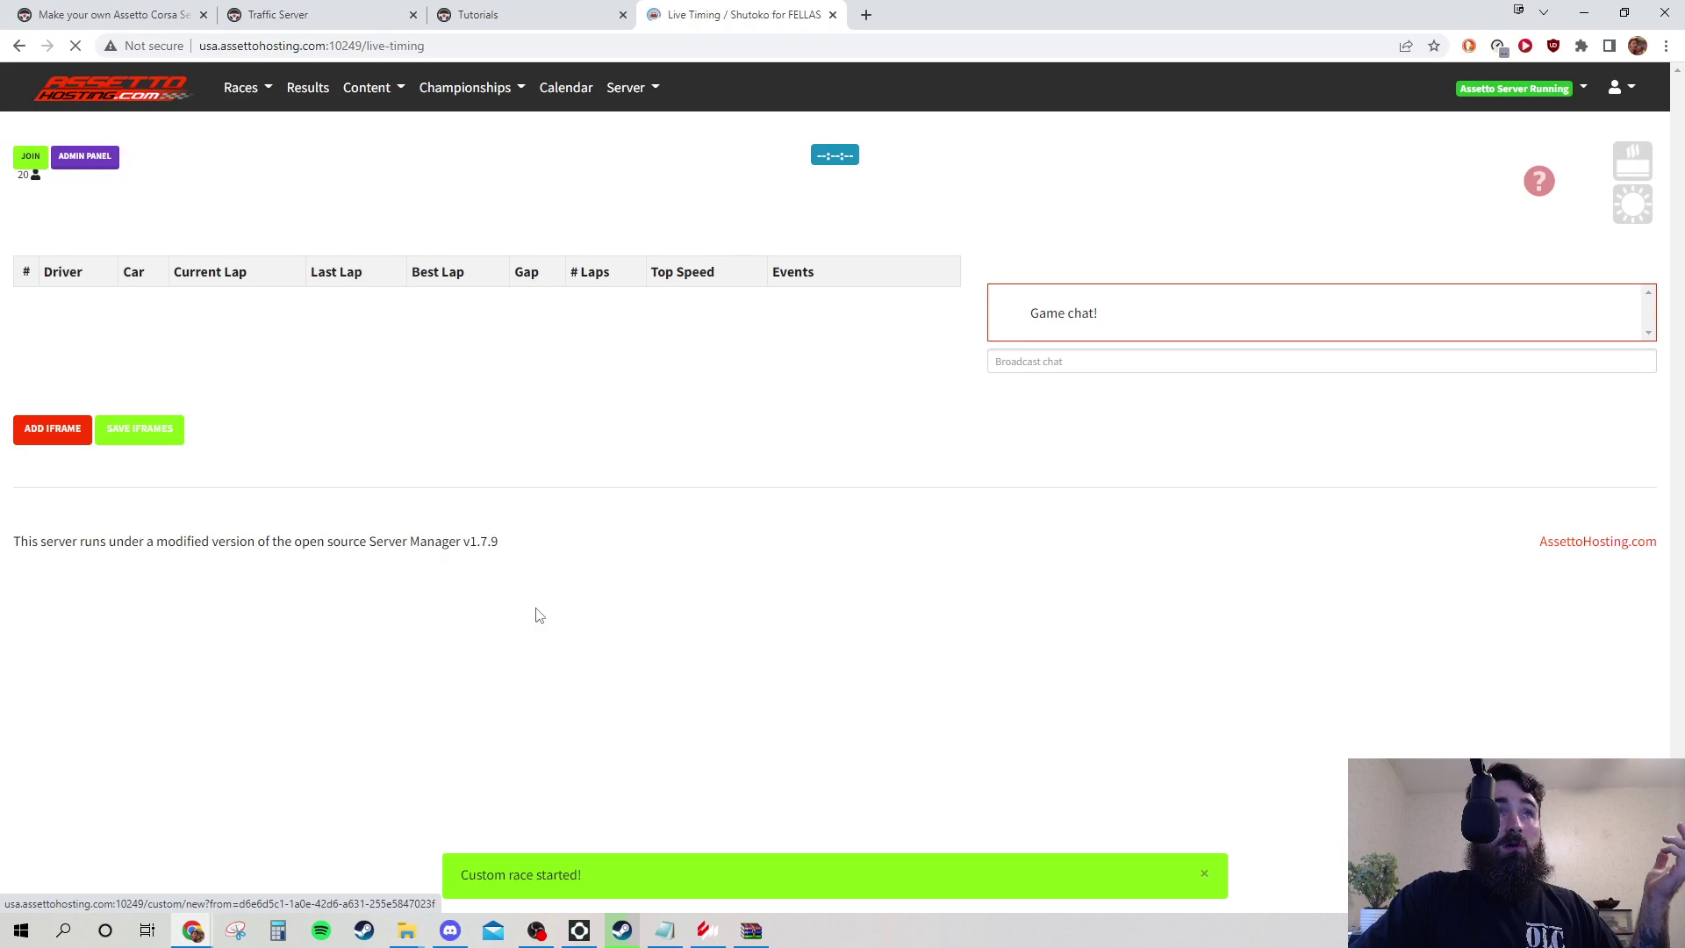
scroll(809, 545, down, 2)
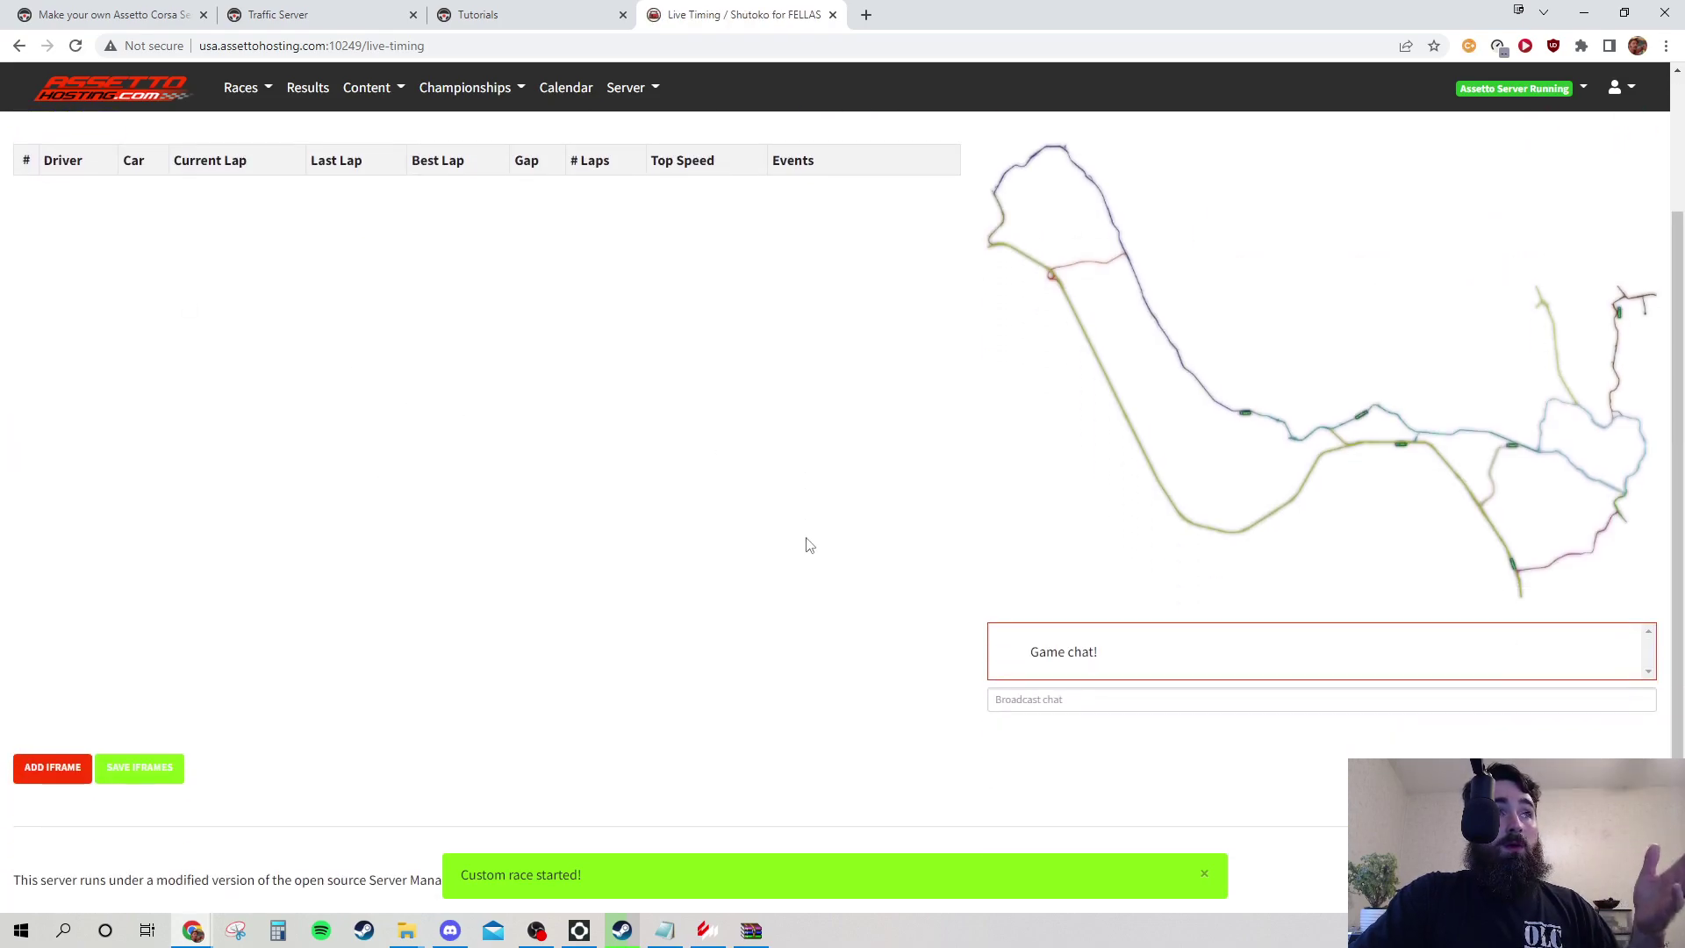
scroll(809, 545, up, 2)
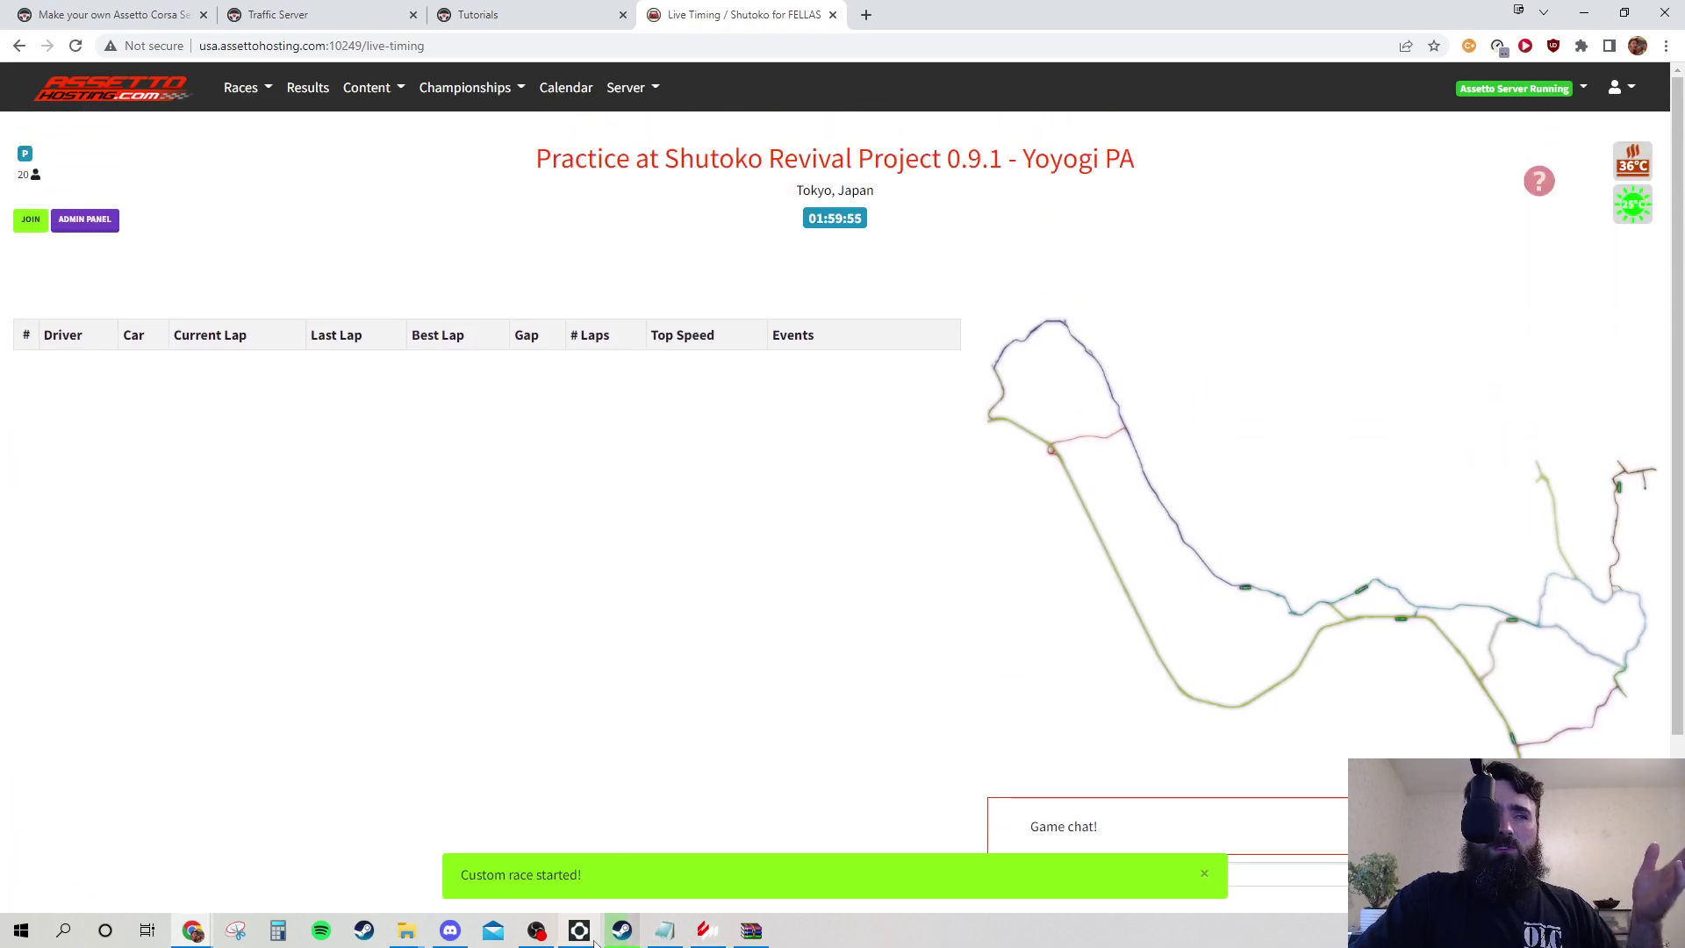
click(707, 930)
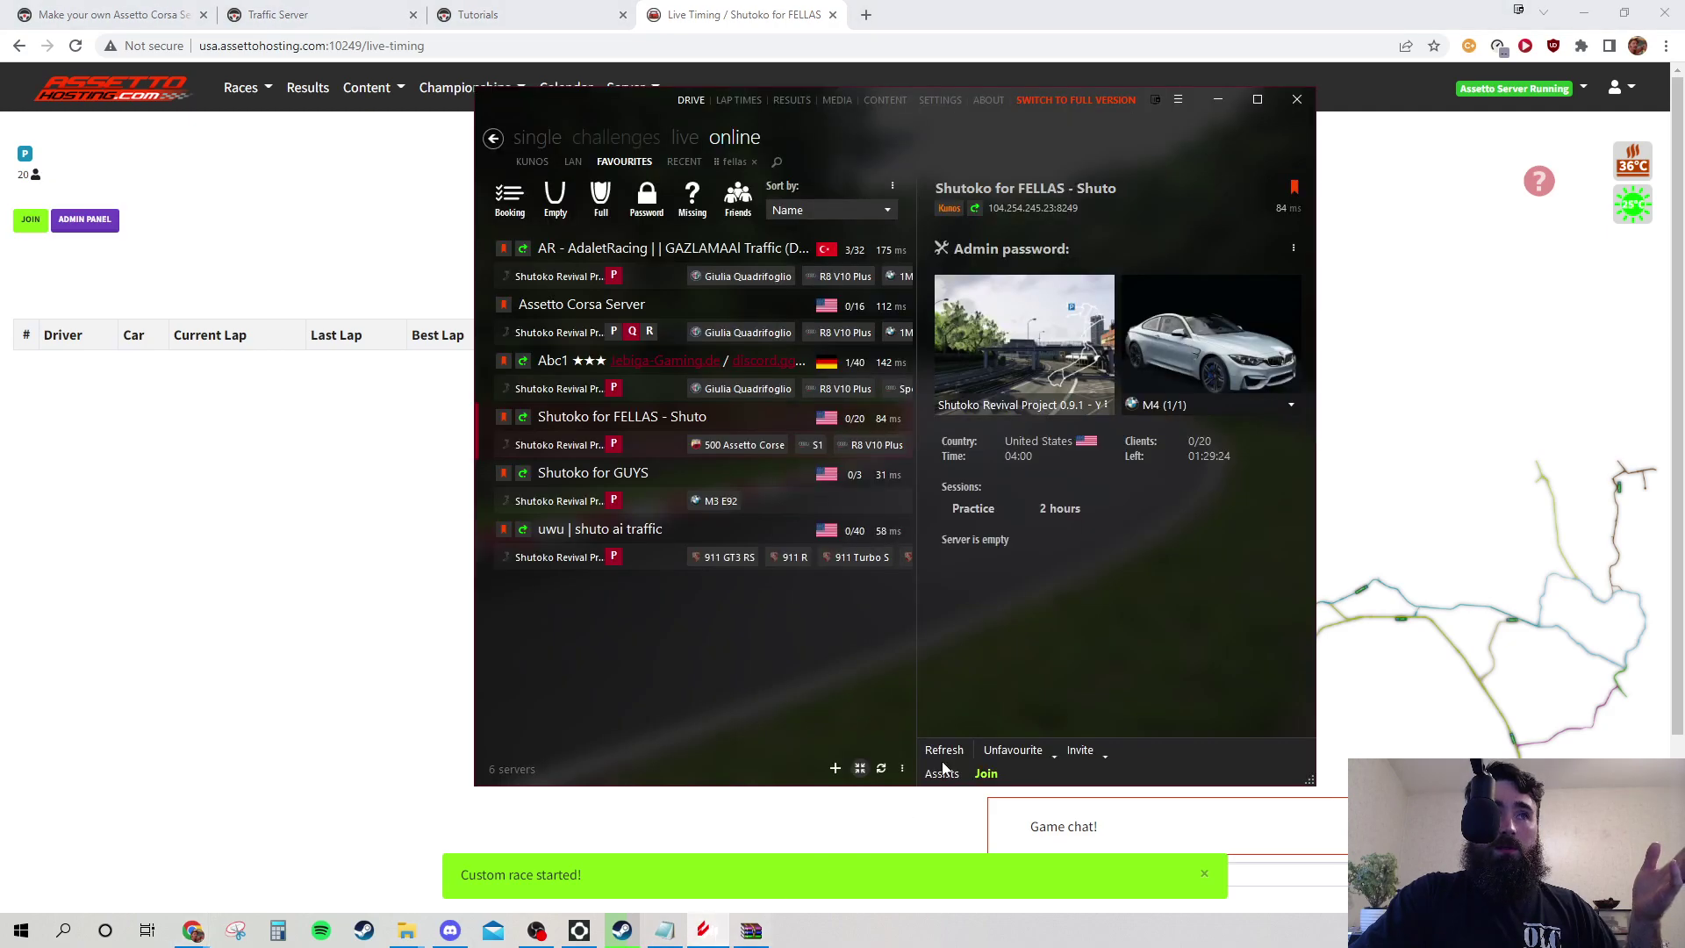
- Refresh the Shutoko for FELLAS server details in Content Manager and join it
click(975, 209)
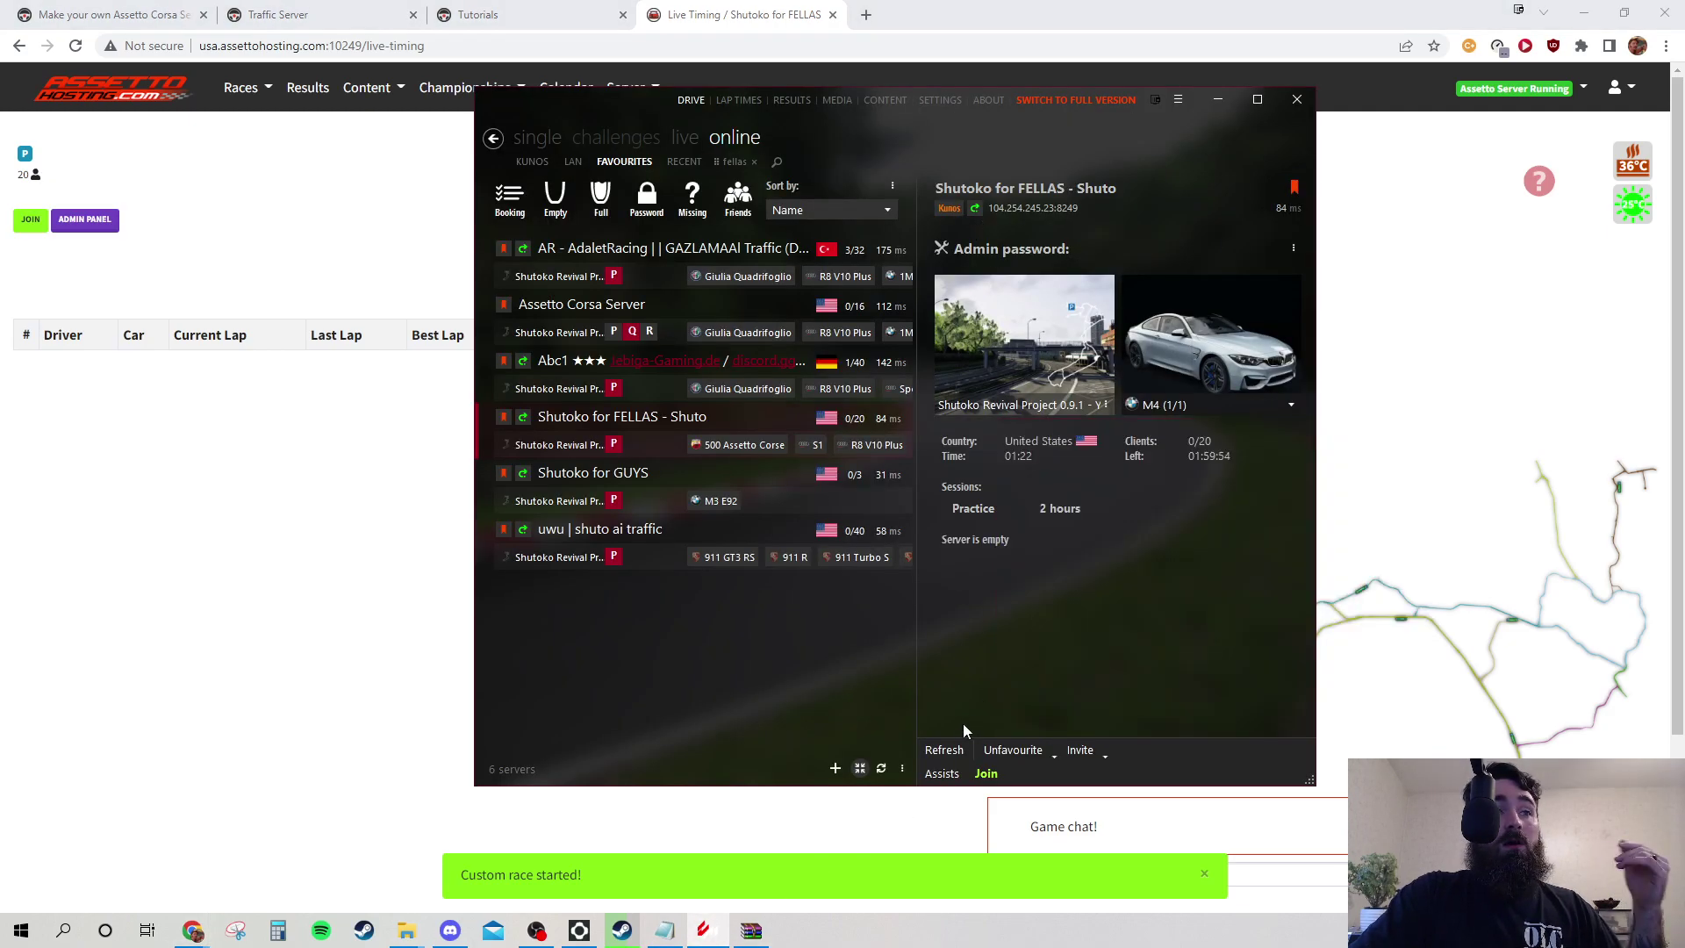
click(951, 757)
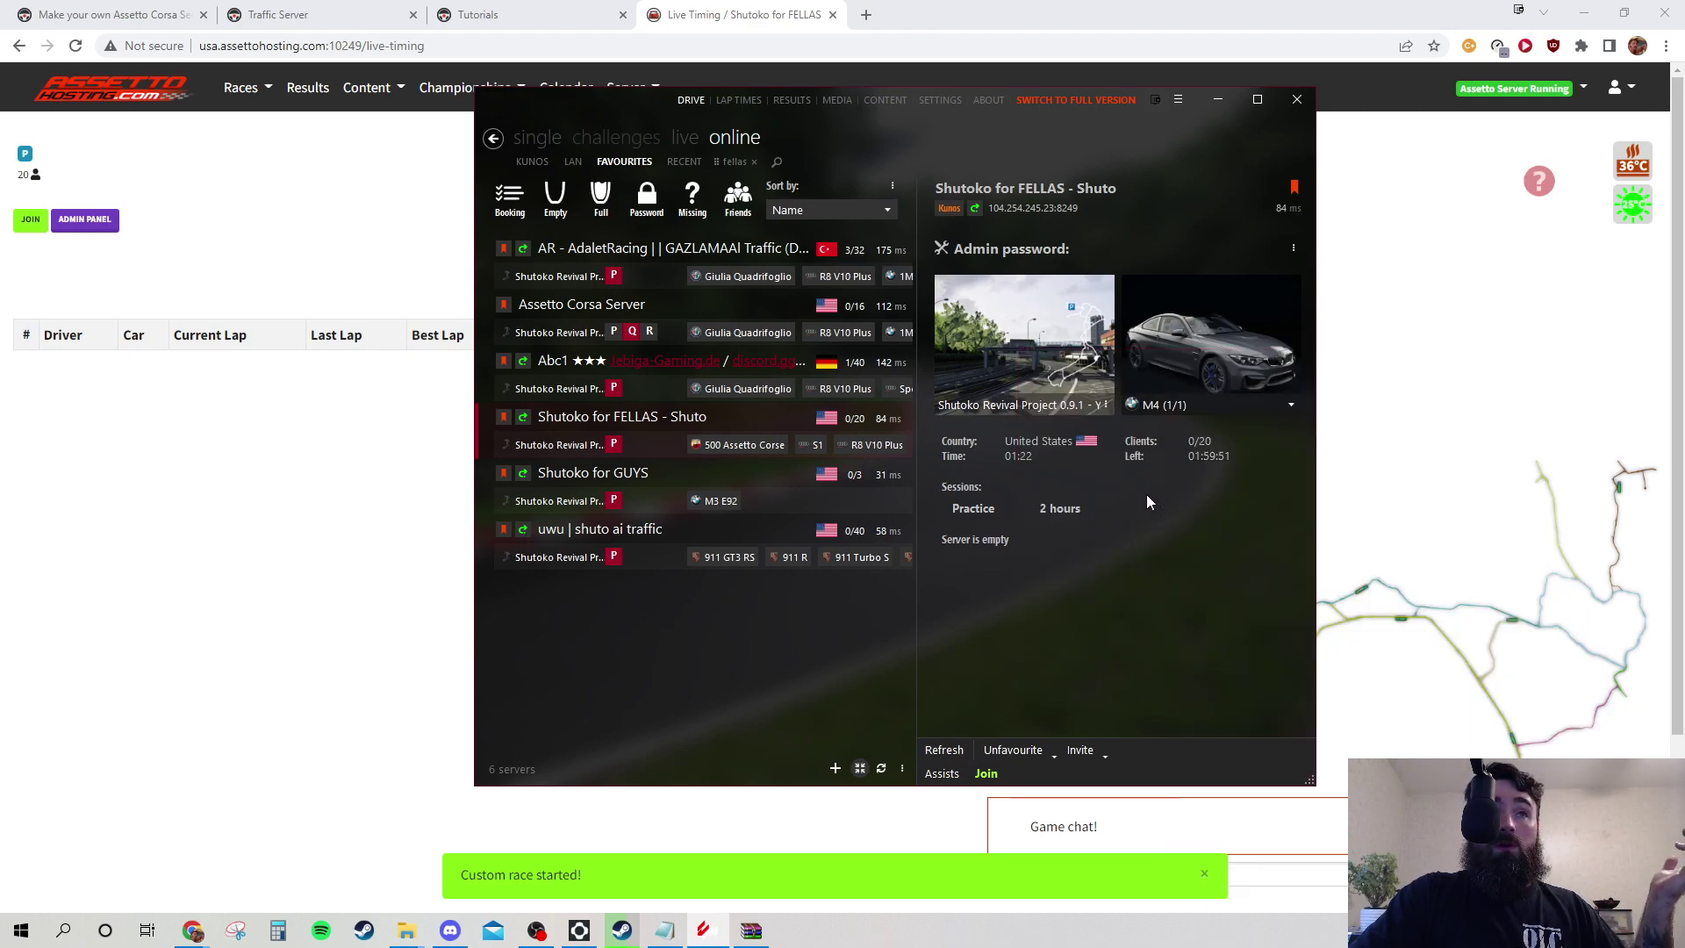
click(982, 776)
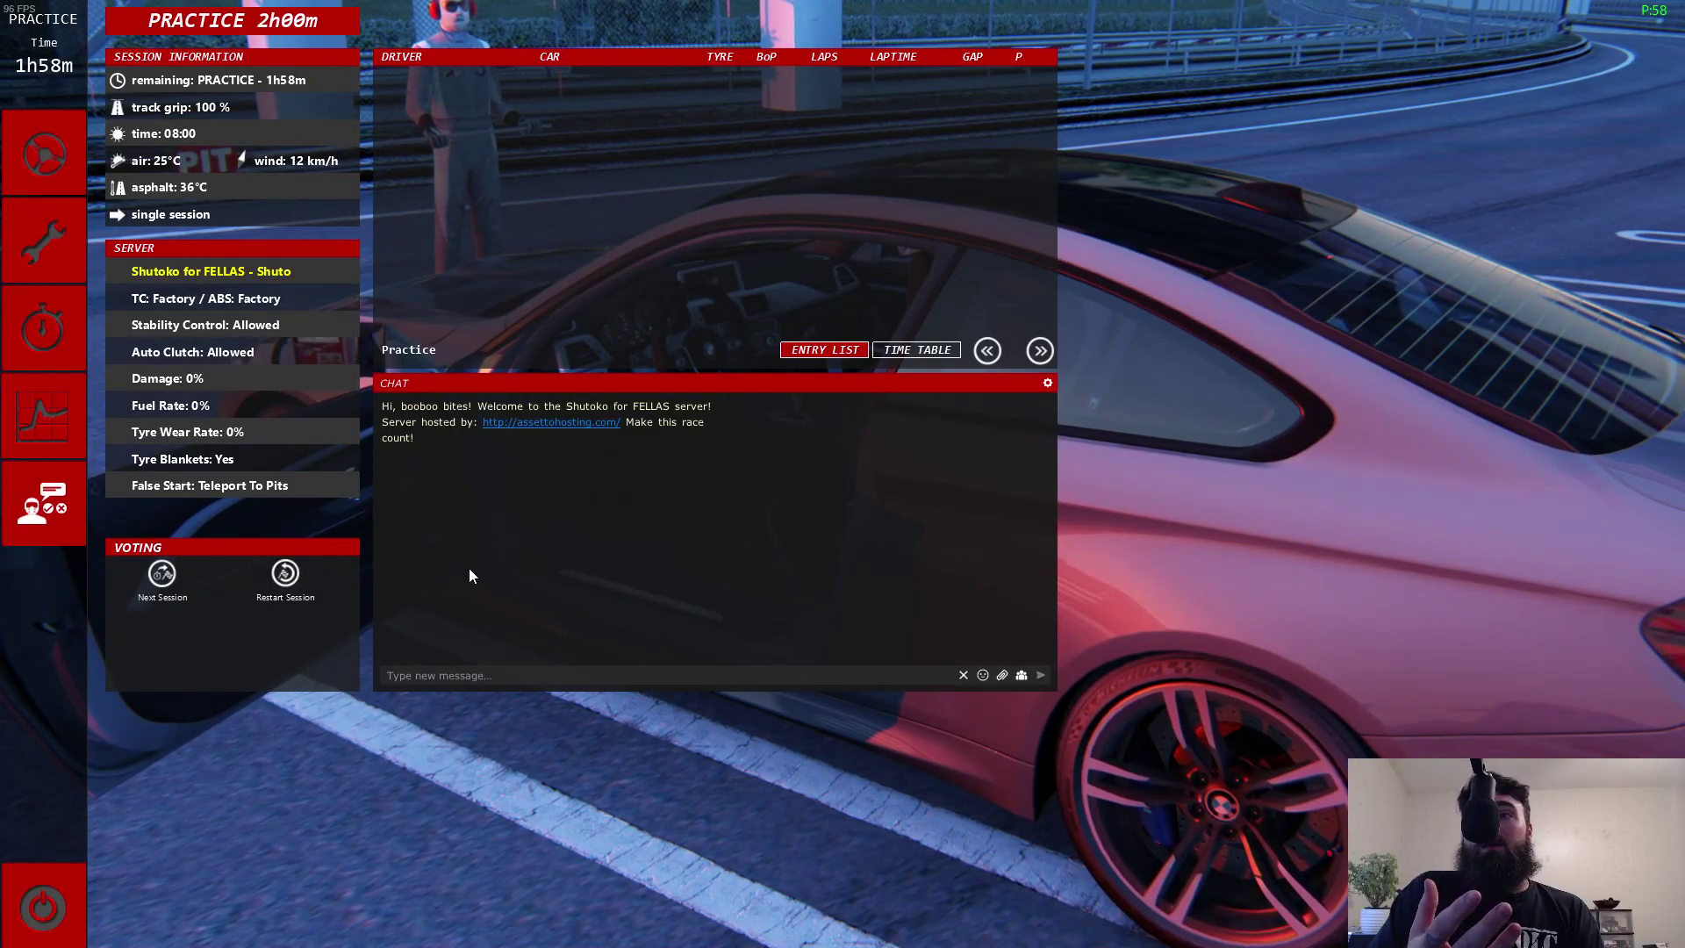
- Resume driving the BMW M4 in the Yoyogi PA practice session from the pause menu
click(53, 154)
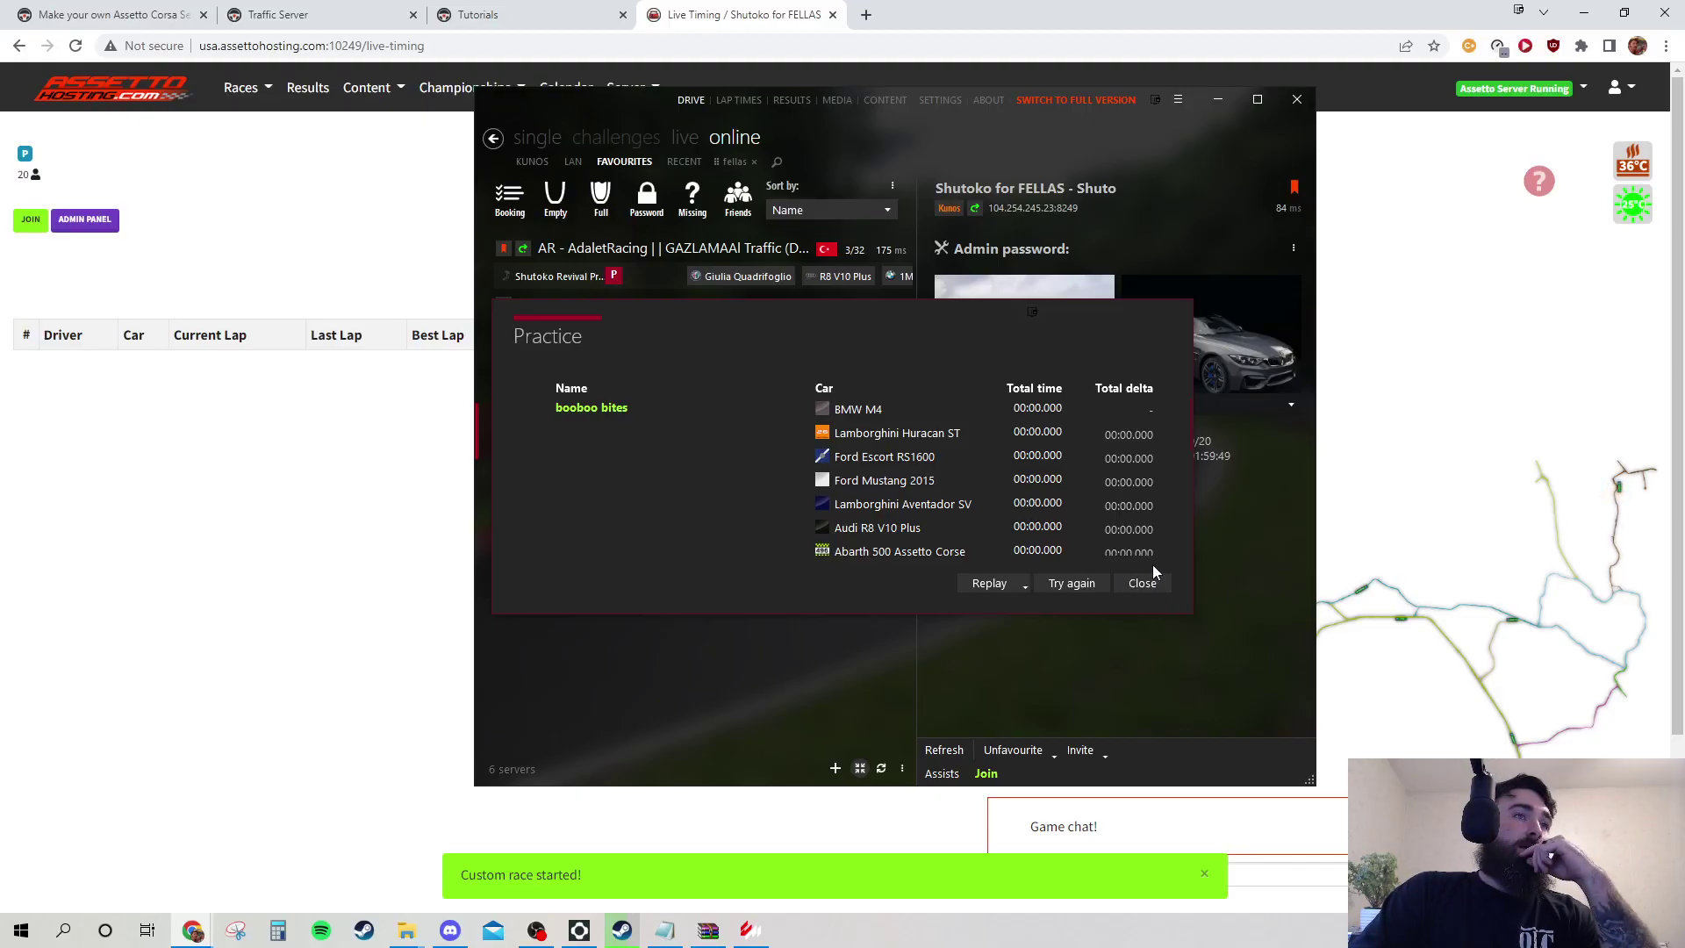
- Dismiss the Practice results summary and bring the Chrome Live Timing page forward
click(1139, 583)
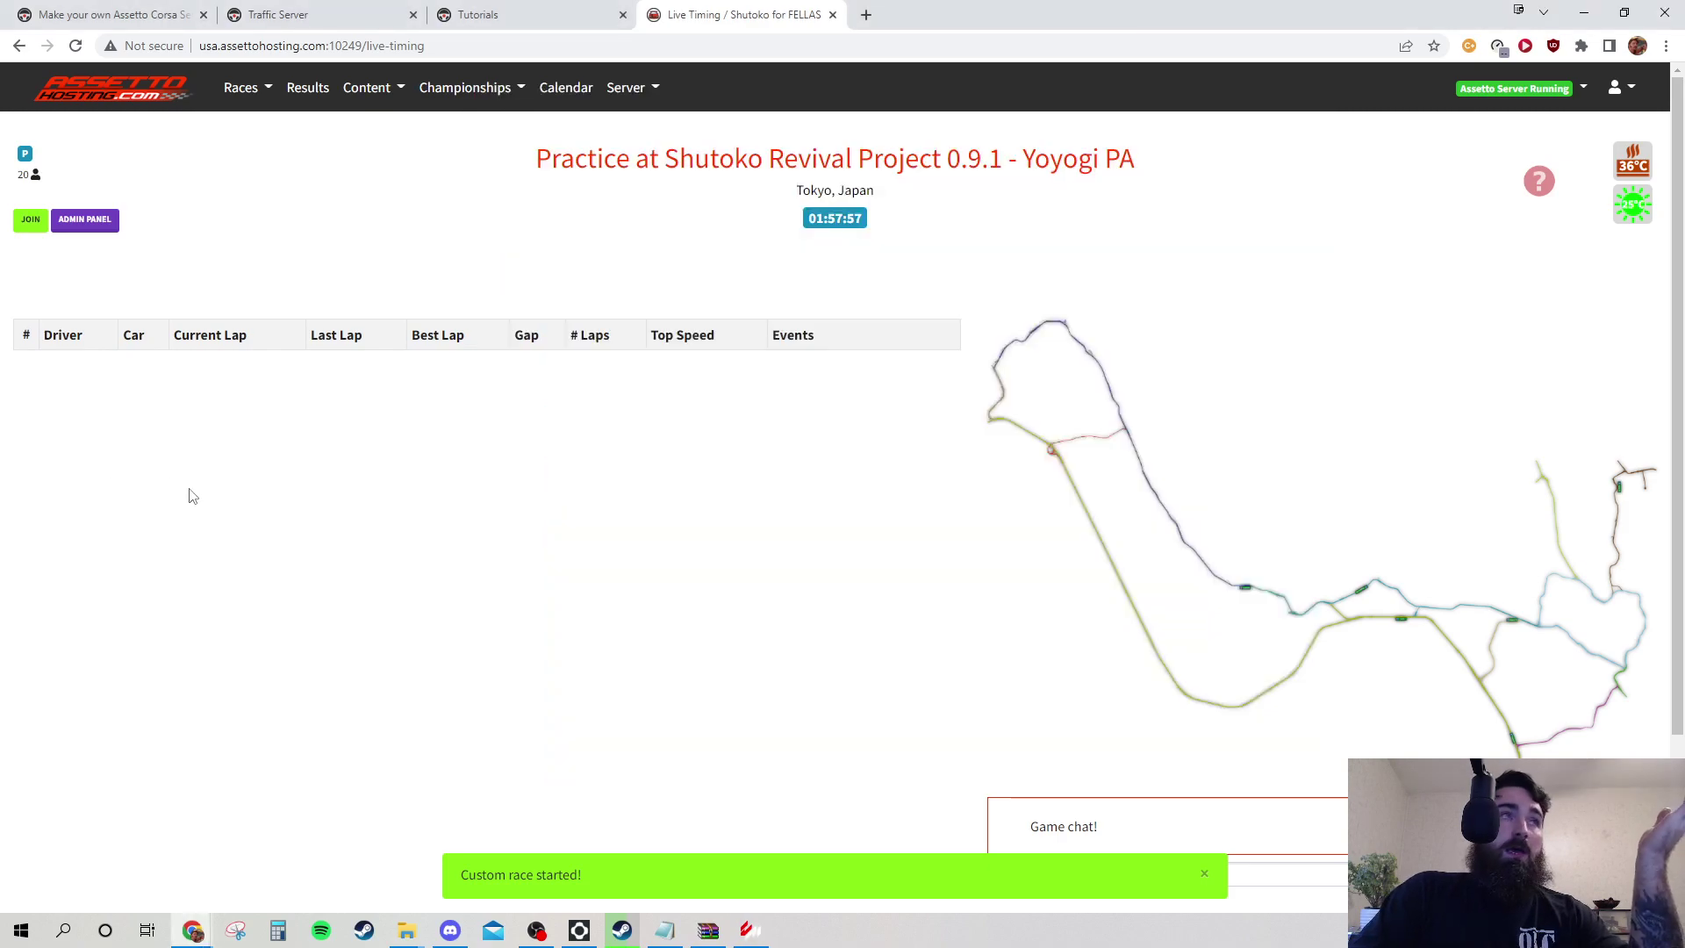
click(189, 489)
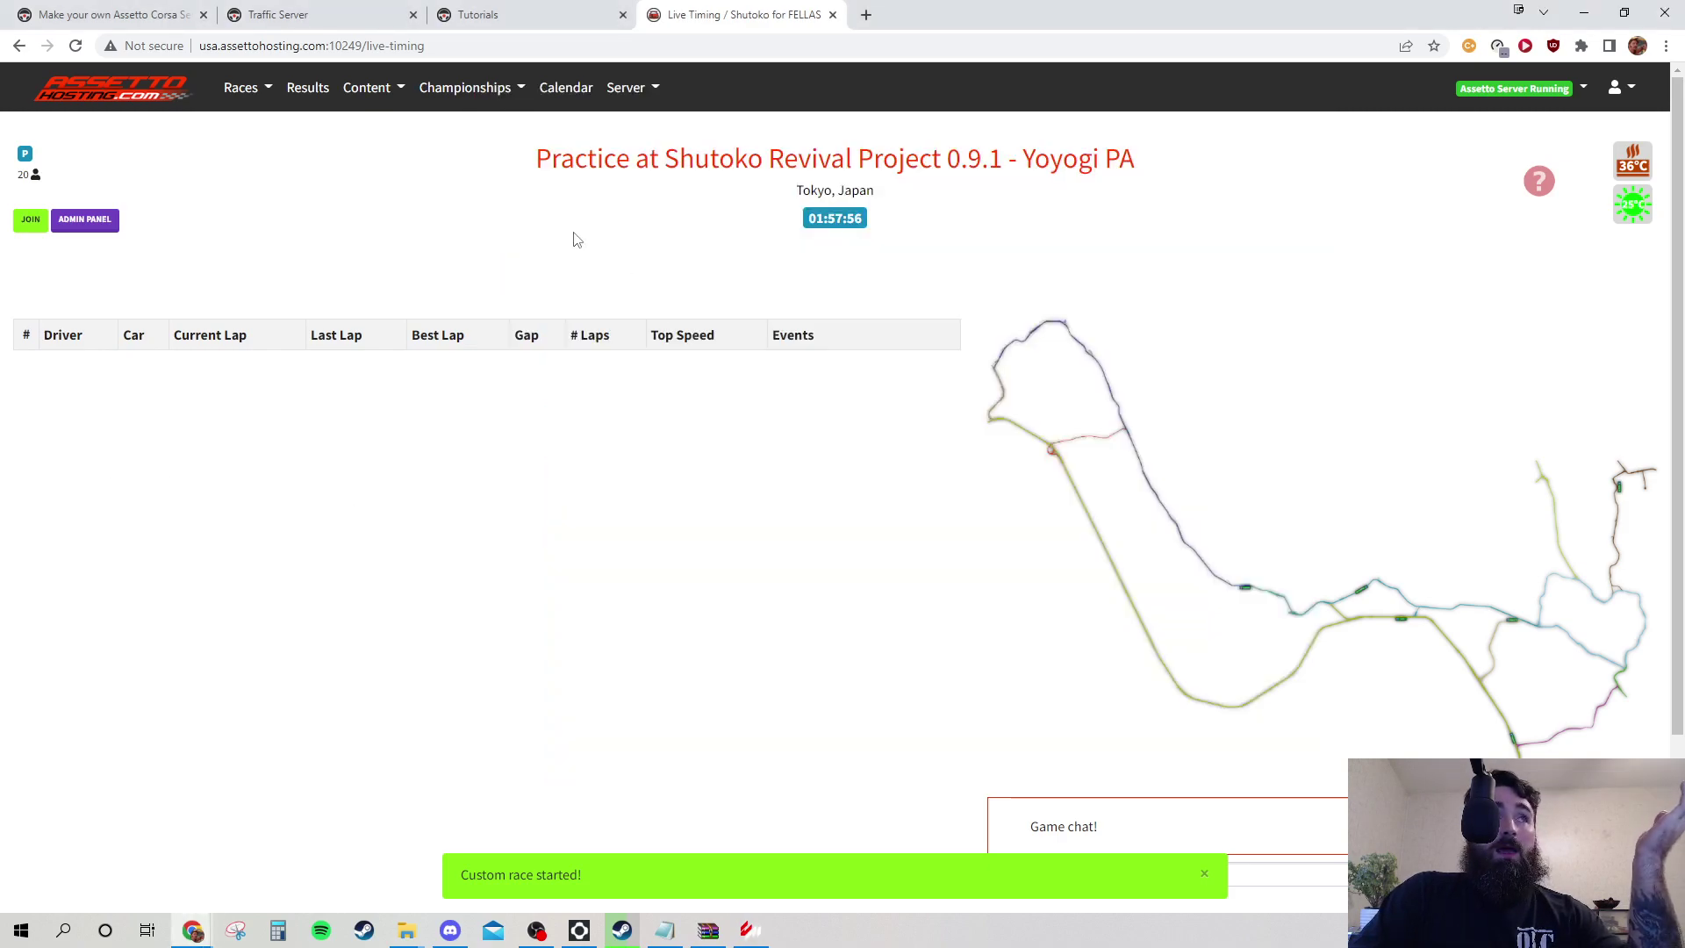
click(250, 88)
- Go to Content > Cars & Setups and browse the 69 installed cars
click(366, 88)
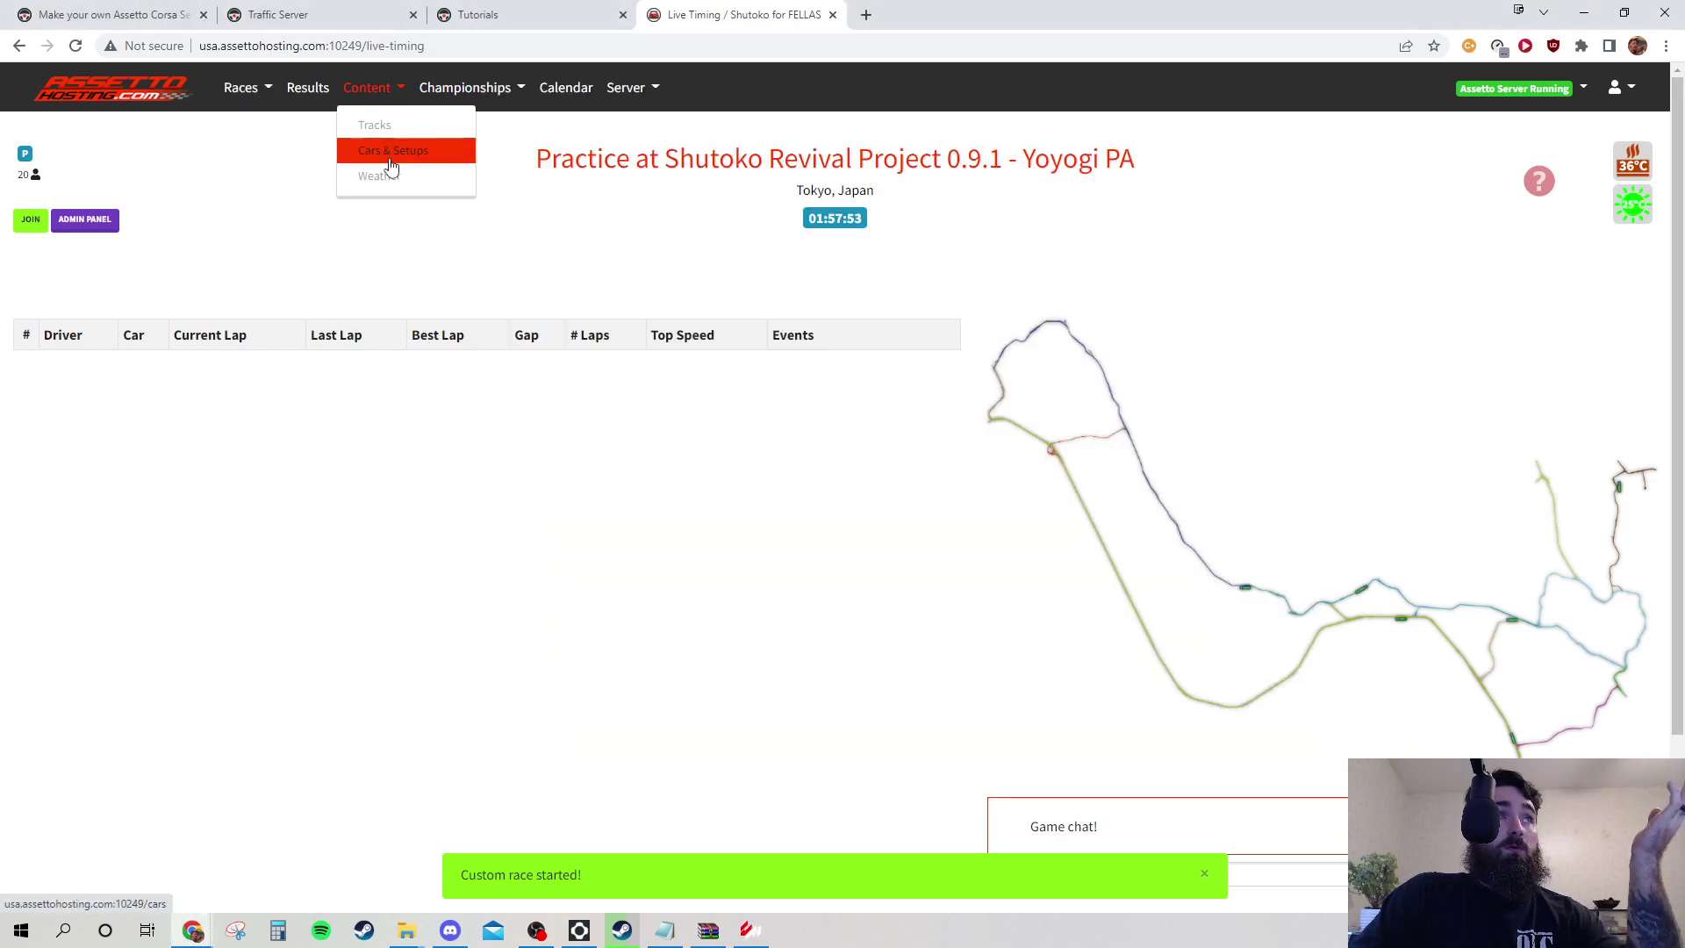
click(405, 156)
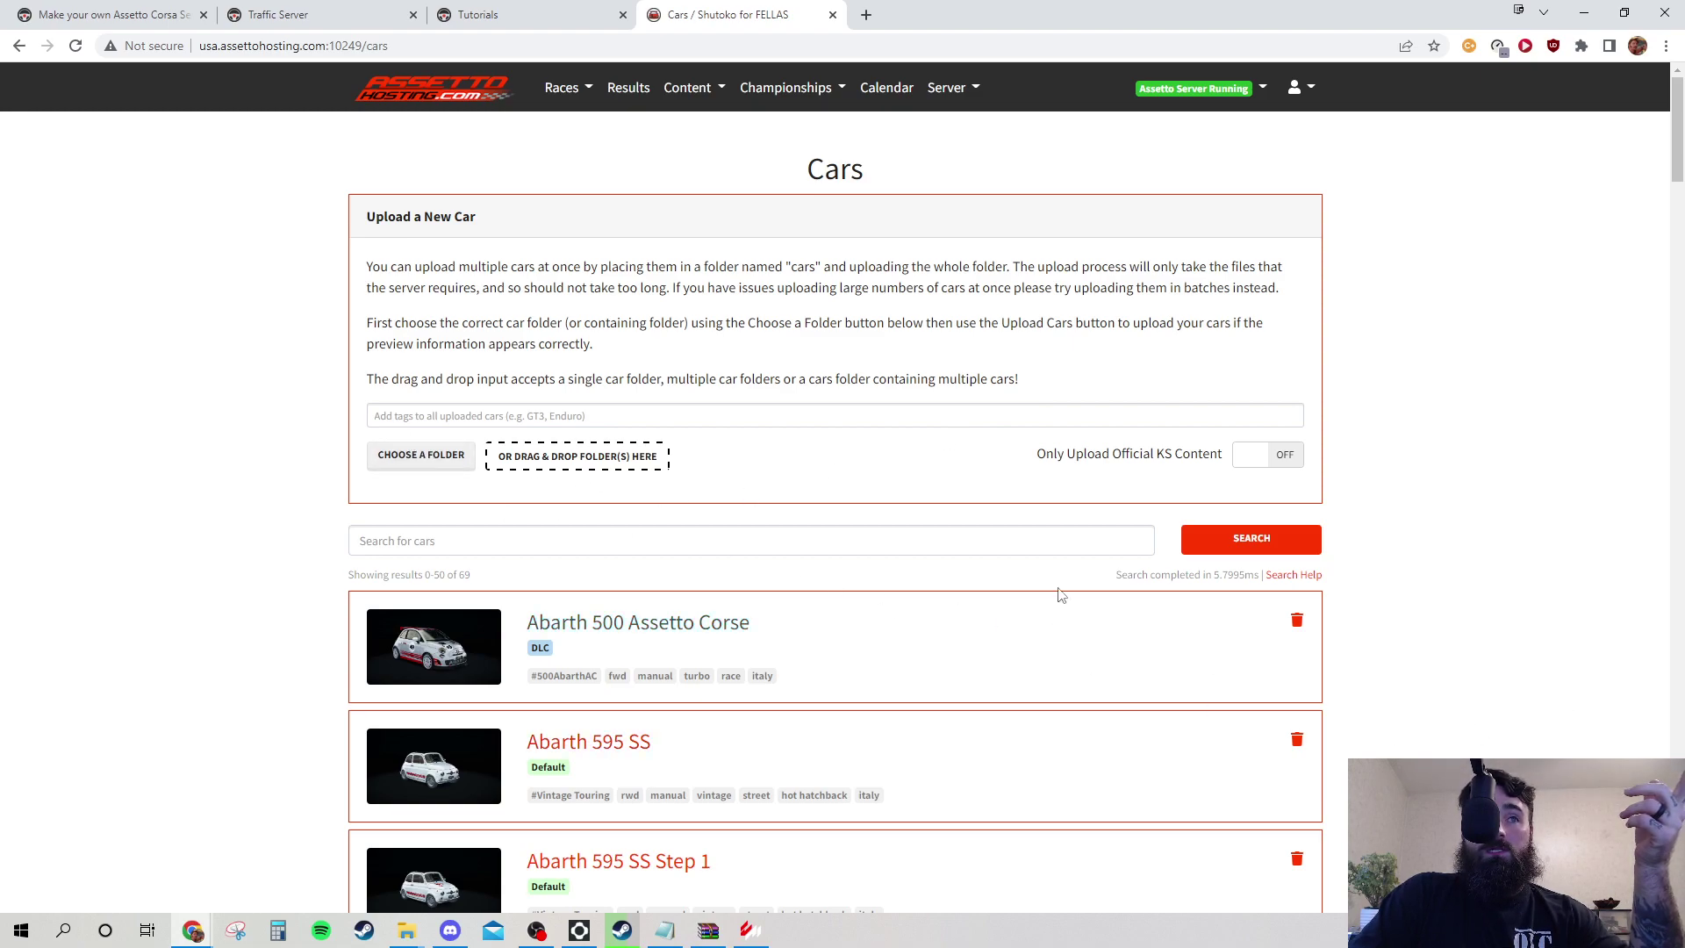
scroll(629, 641, down, 2)
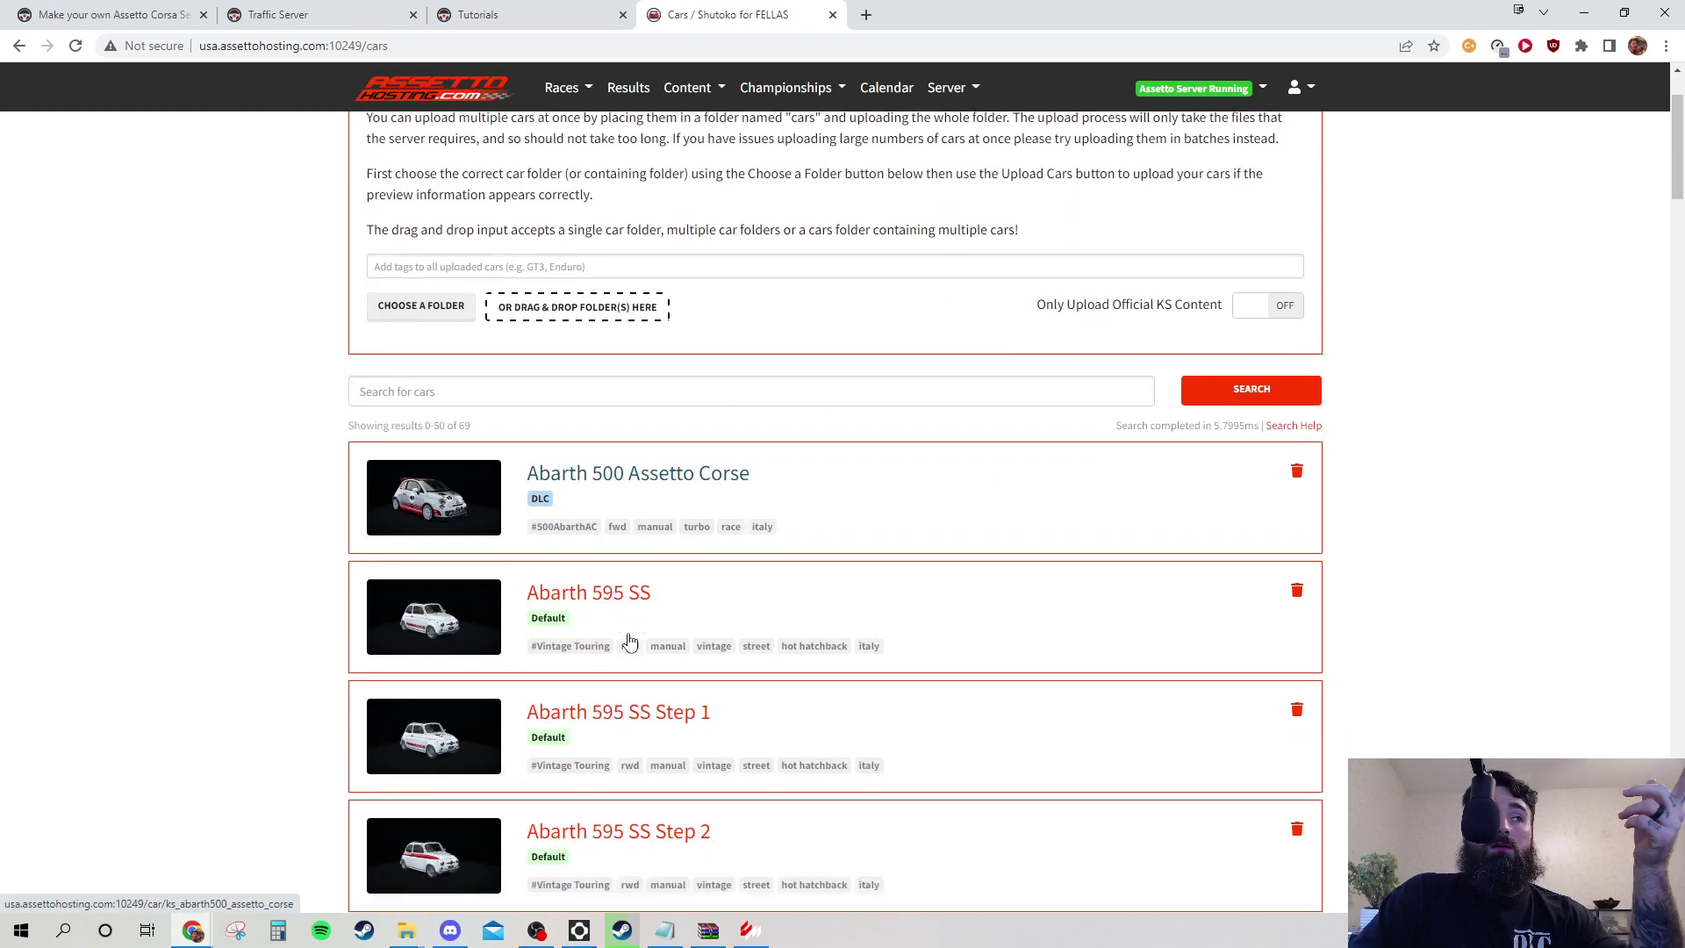
scroll(629, 642, down, 2)
scroll(571, 707, up, 4)
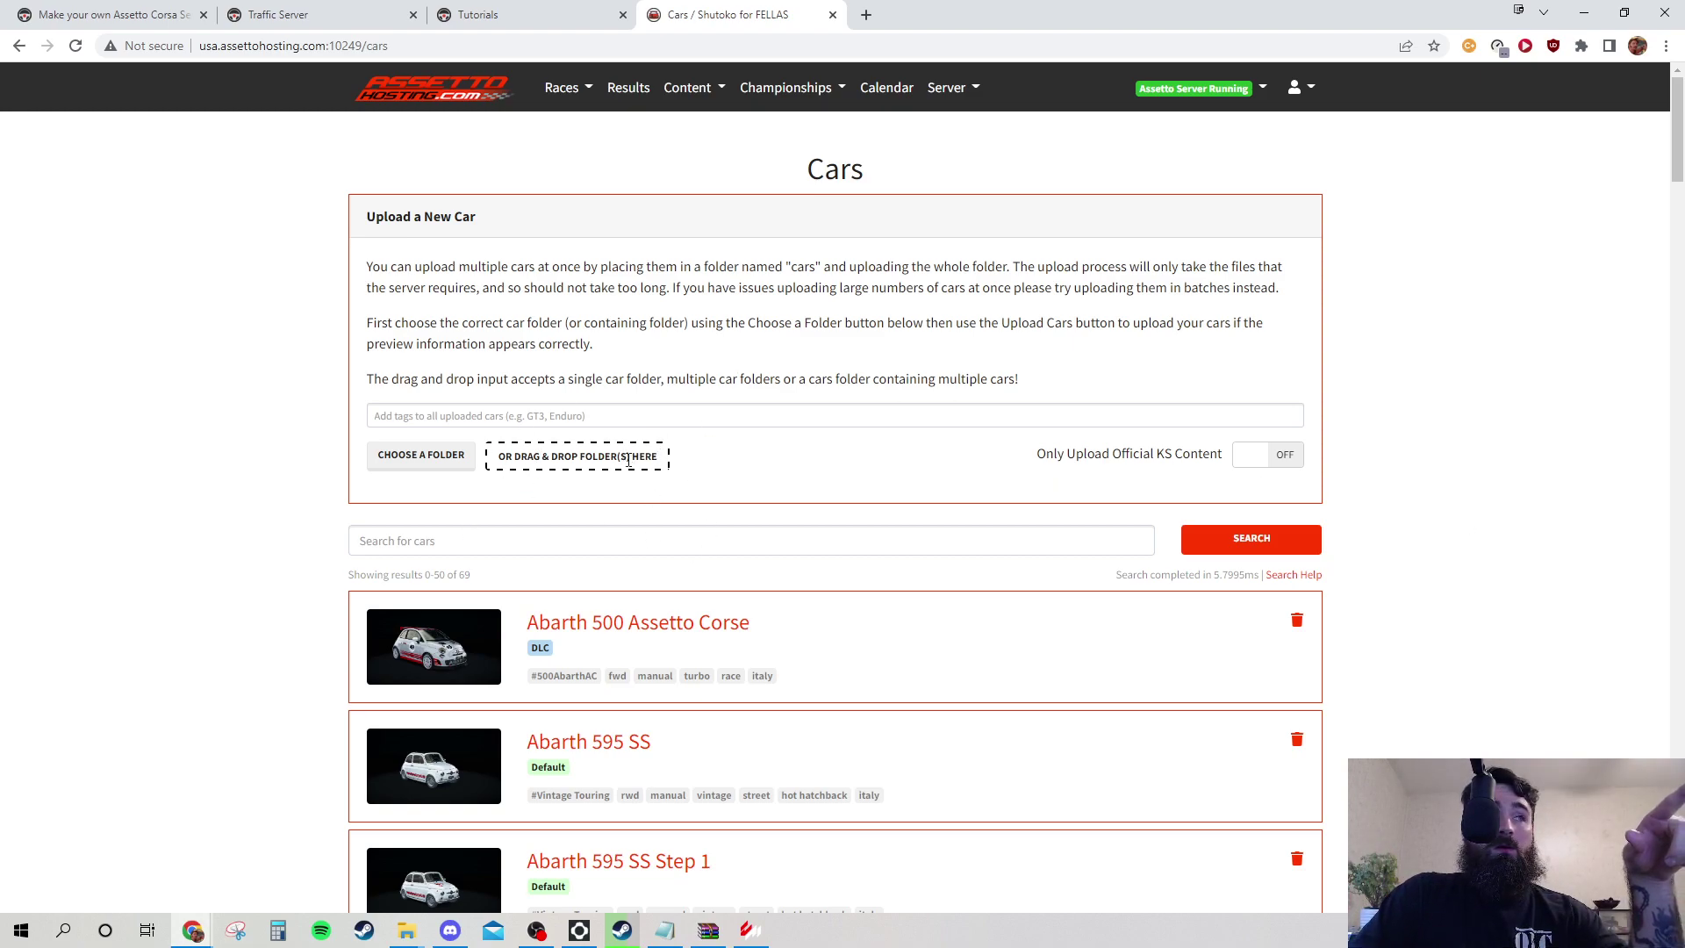
scroll(1343, 402, down, 20)
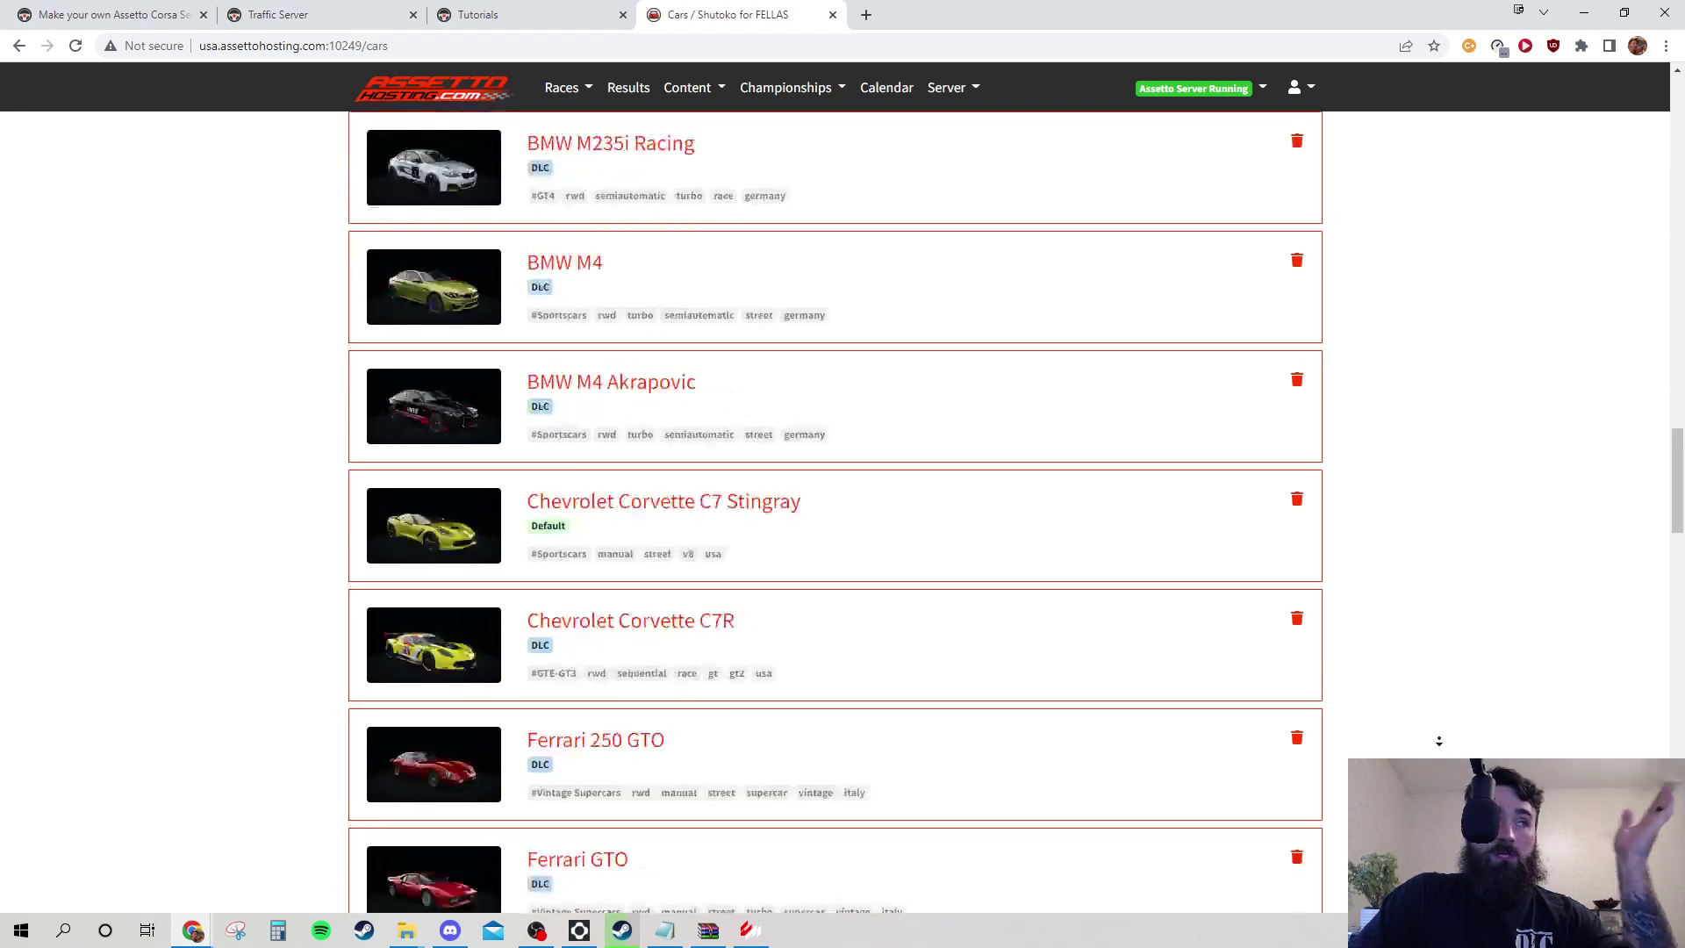
scroll(1395, 676, up, 20)
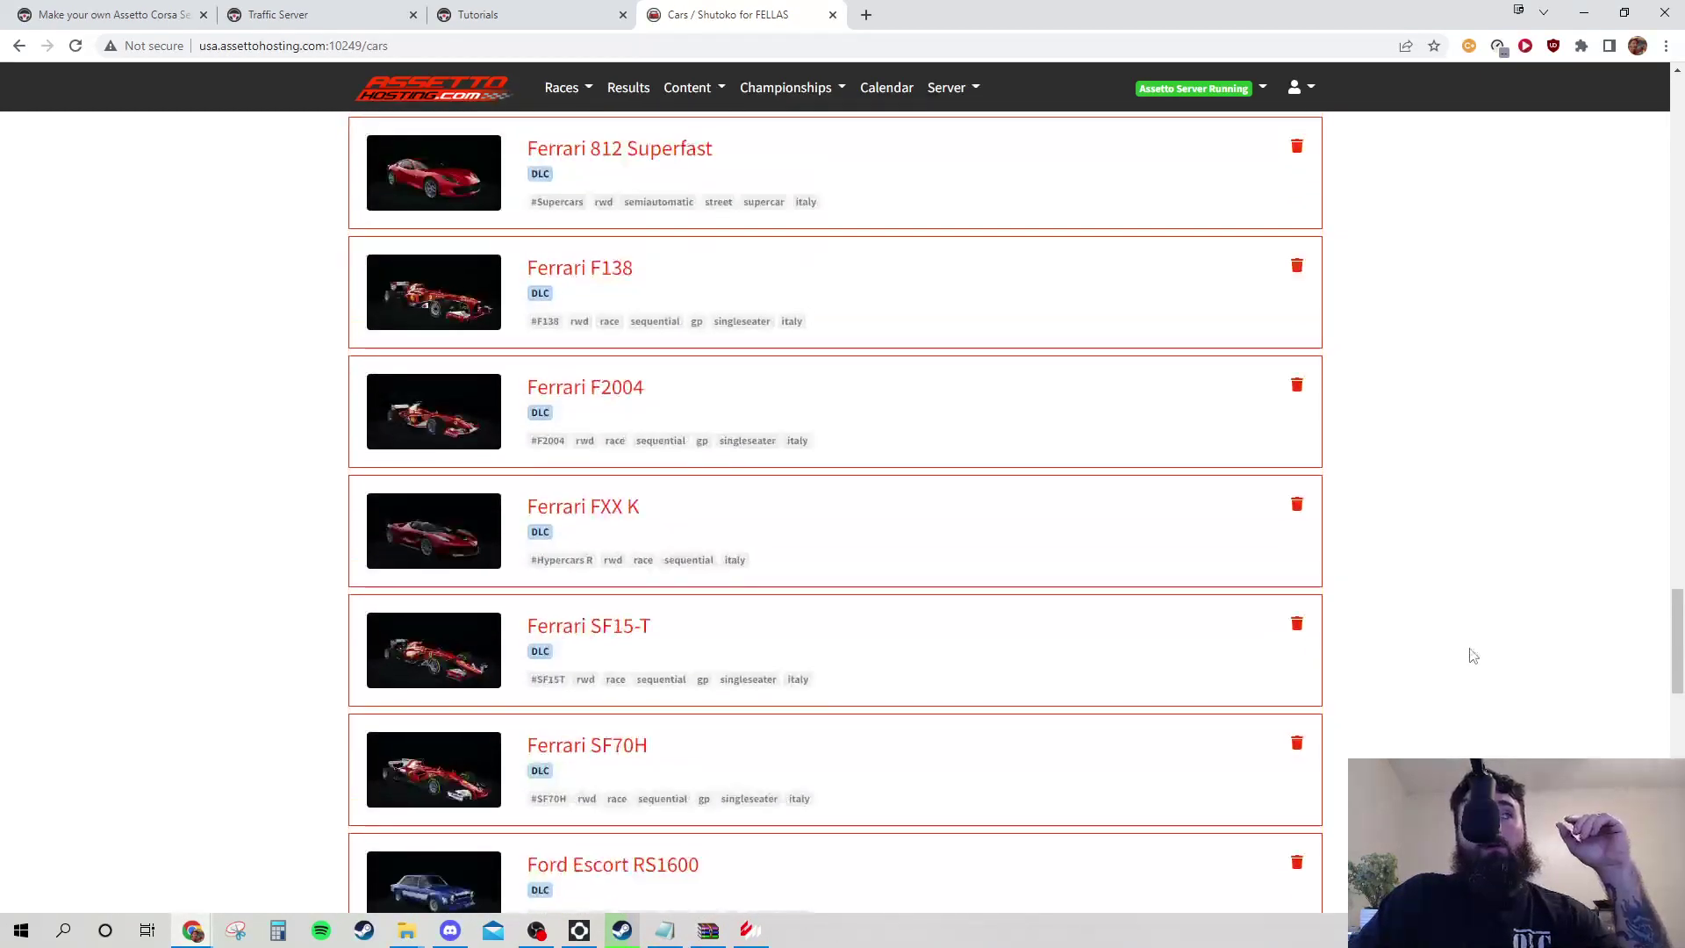
scroll(1386, 636, up, 10)
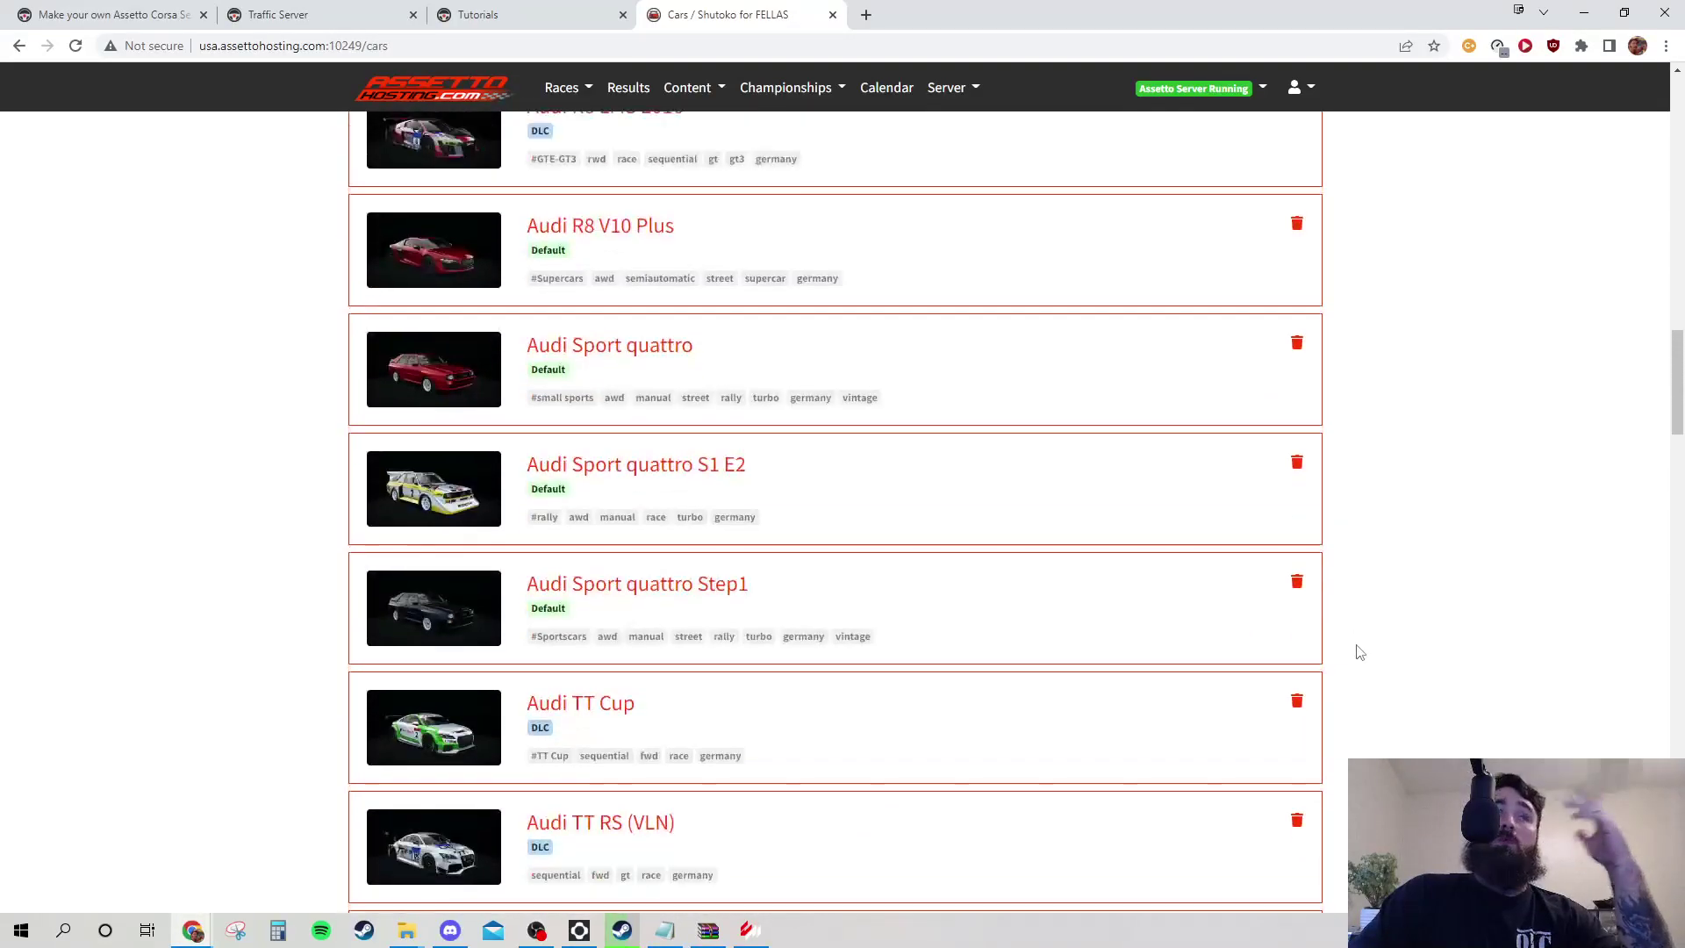
scroll(1403, 693, up, 15)
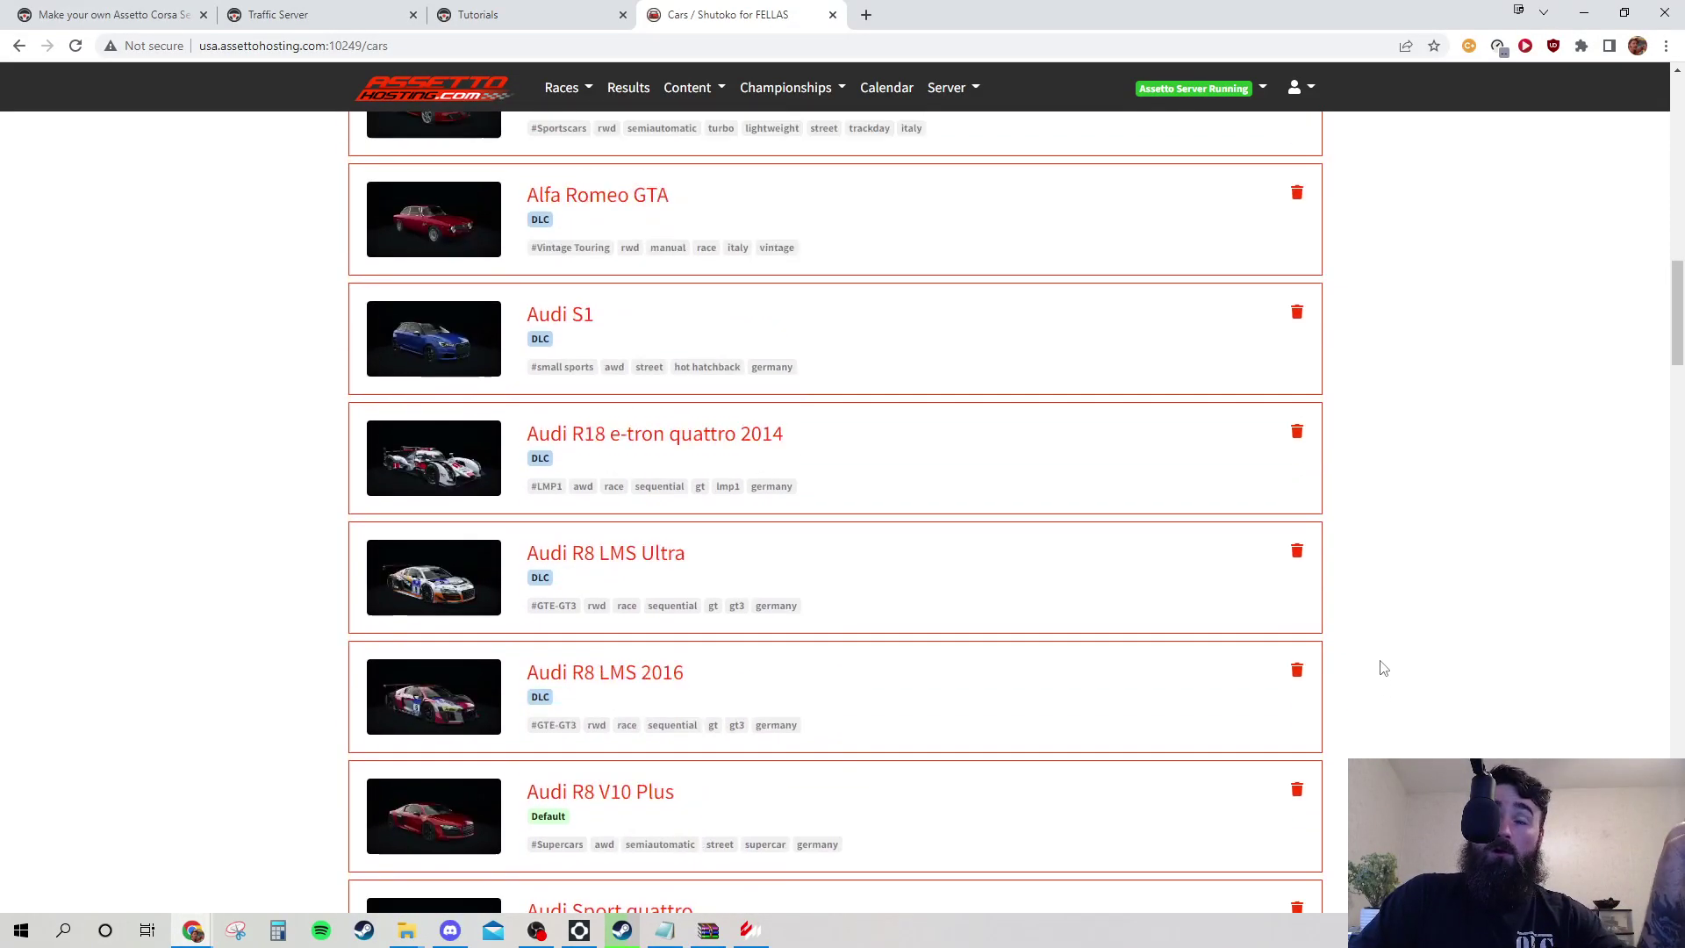
scroll(1461, 737, up, 5)
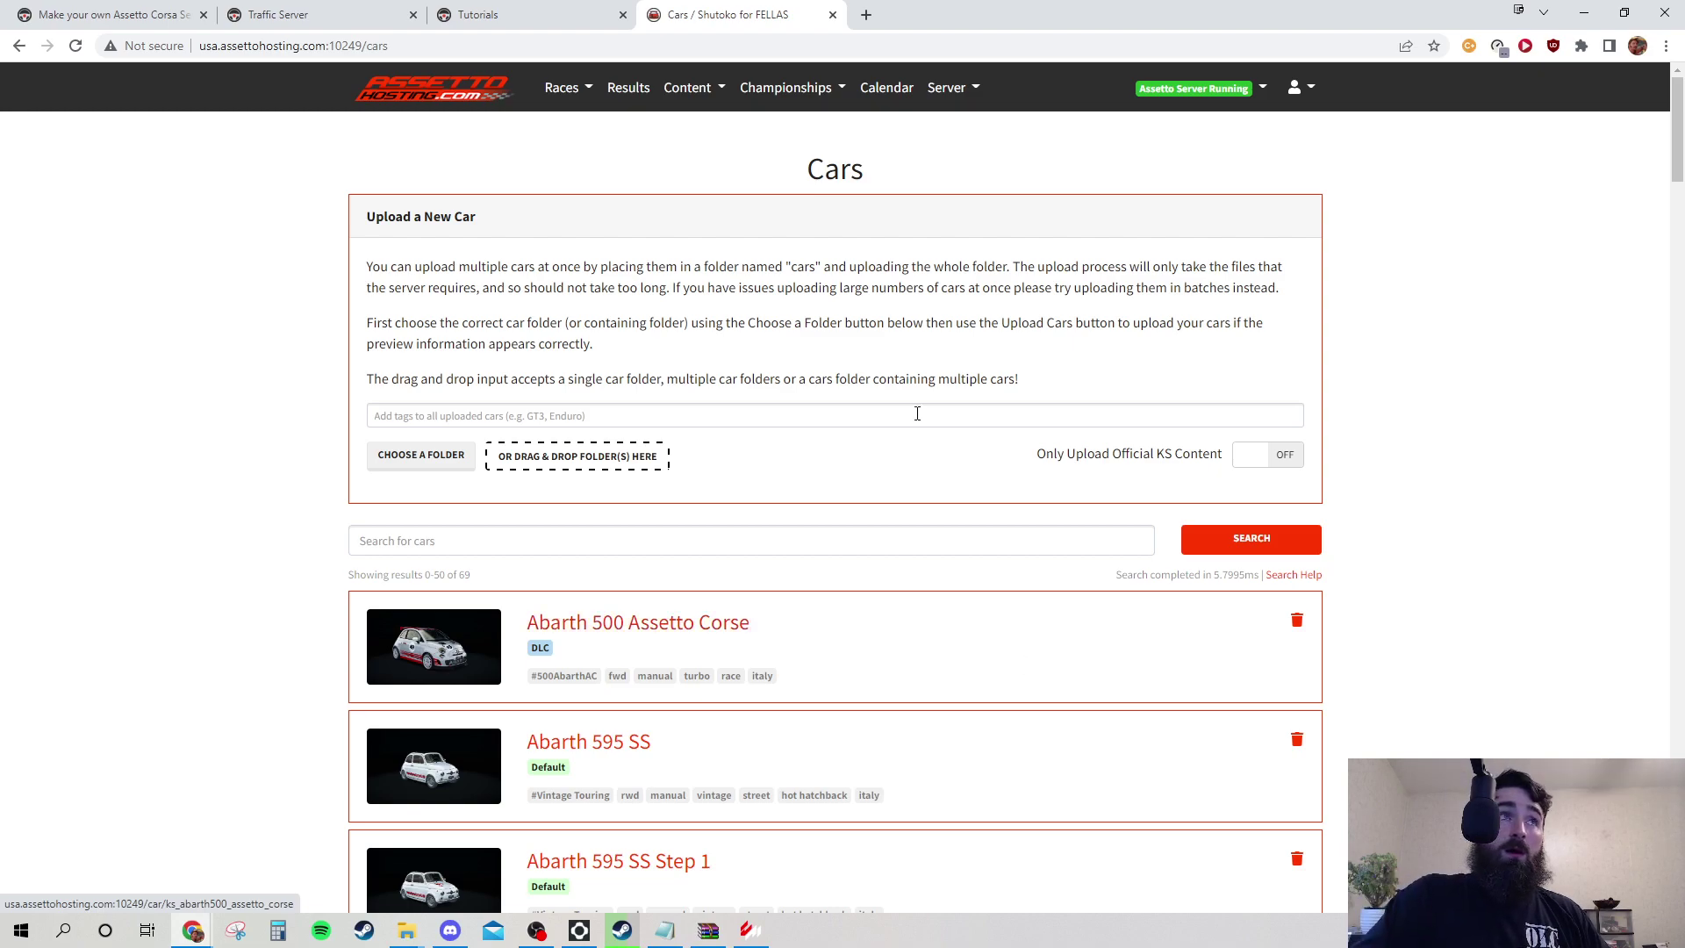
- Return to the Home dashboard and open Custom Races to show the saved Shuto race
click(561, 87)
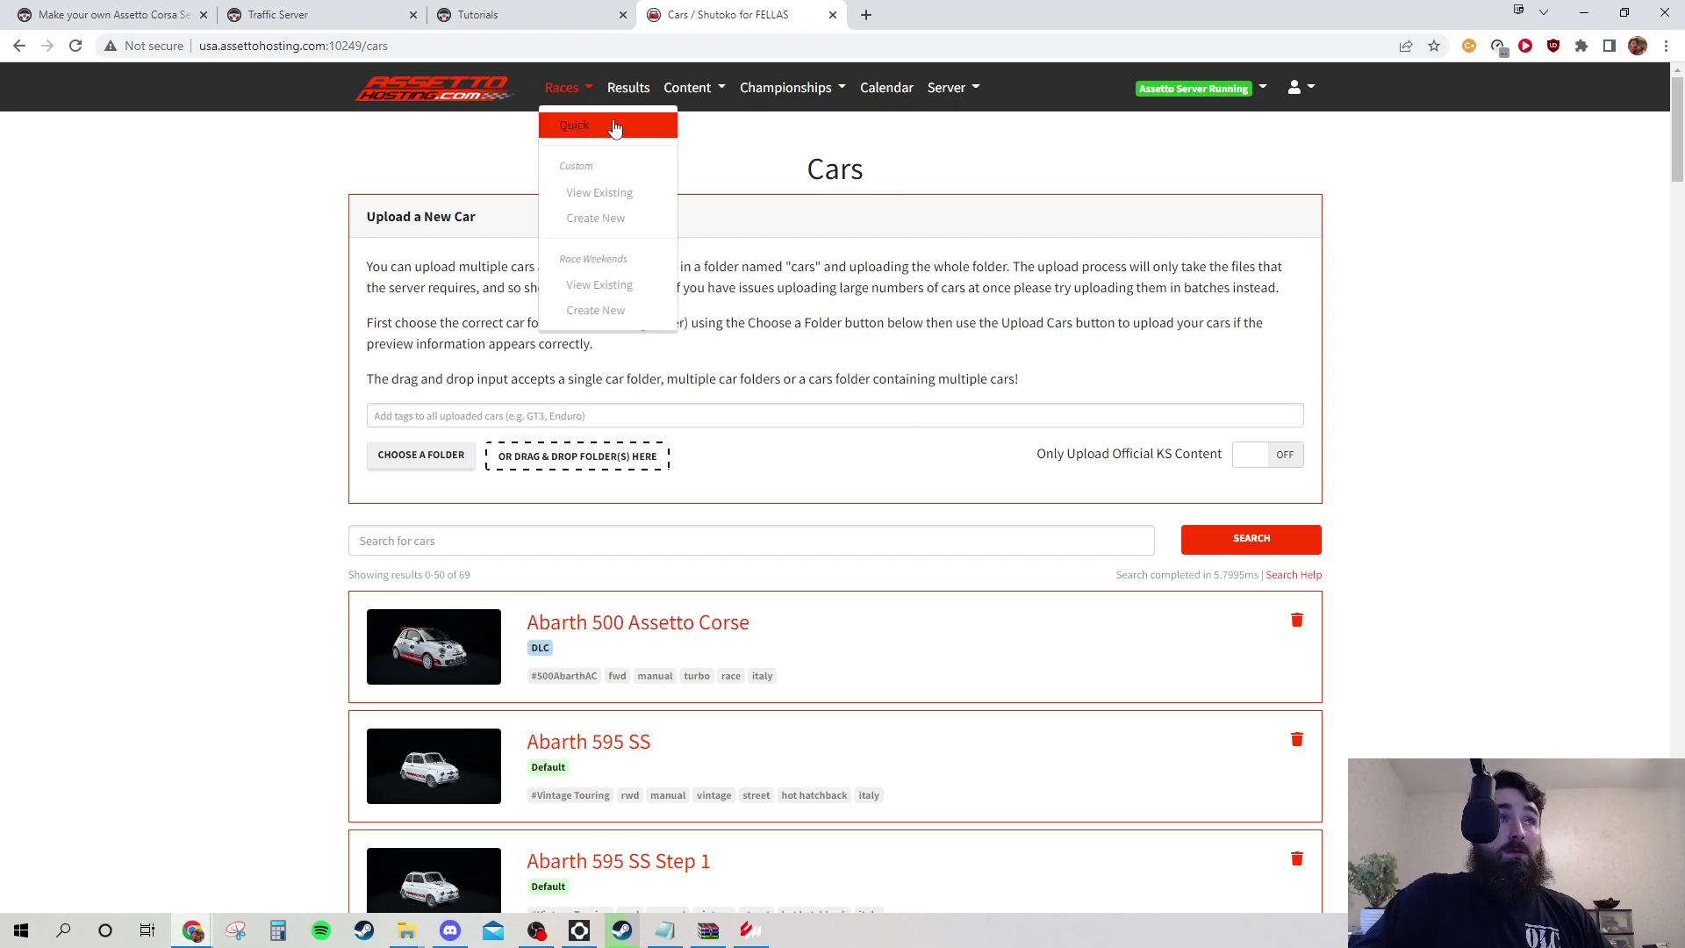
click(430, 89)
scroll(1069, 459, down, 4)
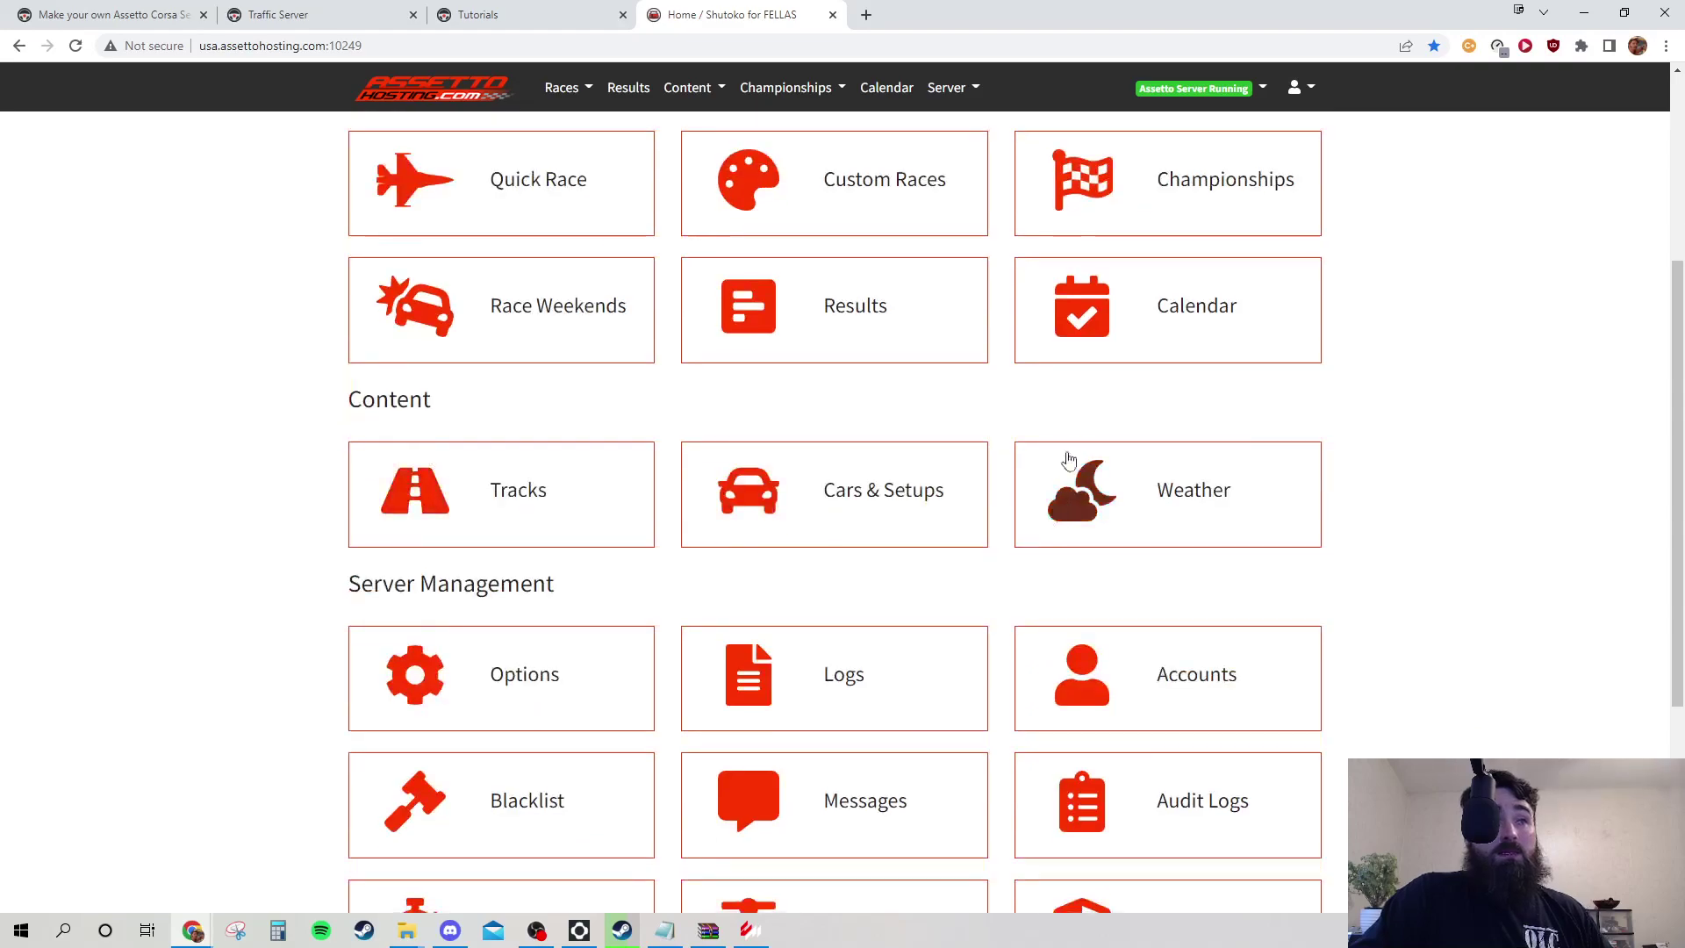
scroll(290, 612, down, 3)
scroll(911, 832, up, 5)
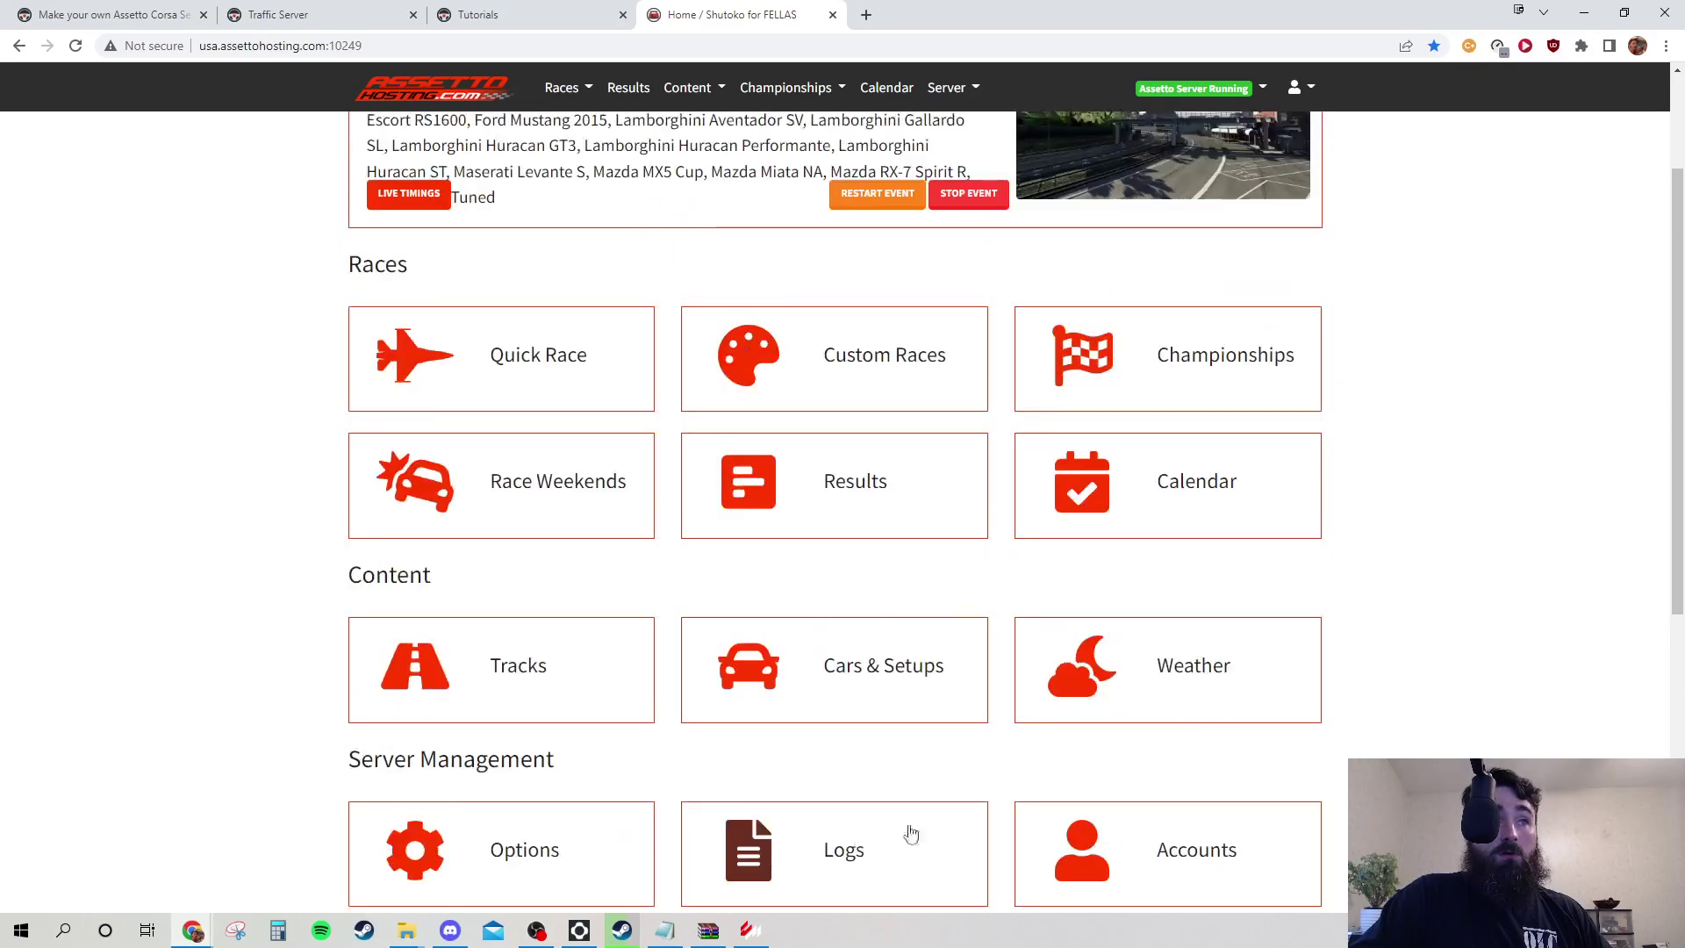
scroll(842, 728, up, 2)
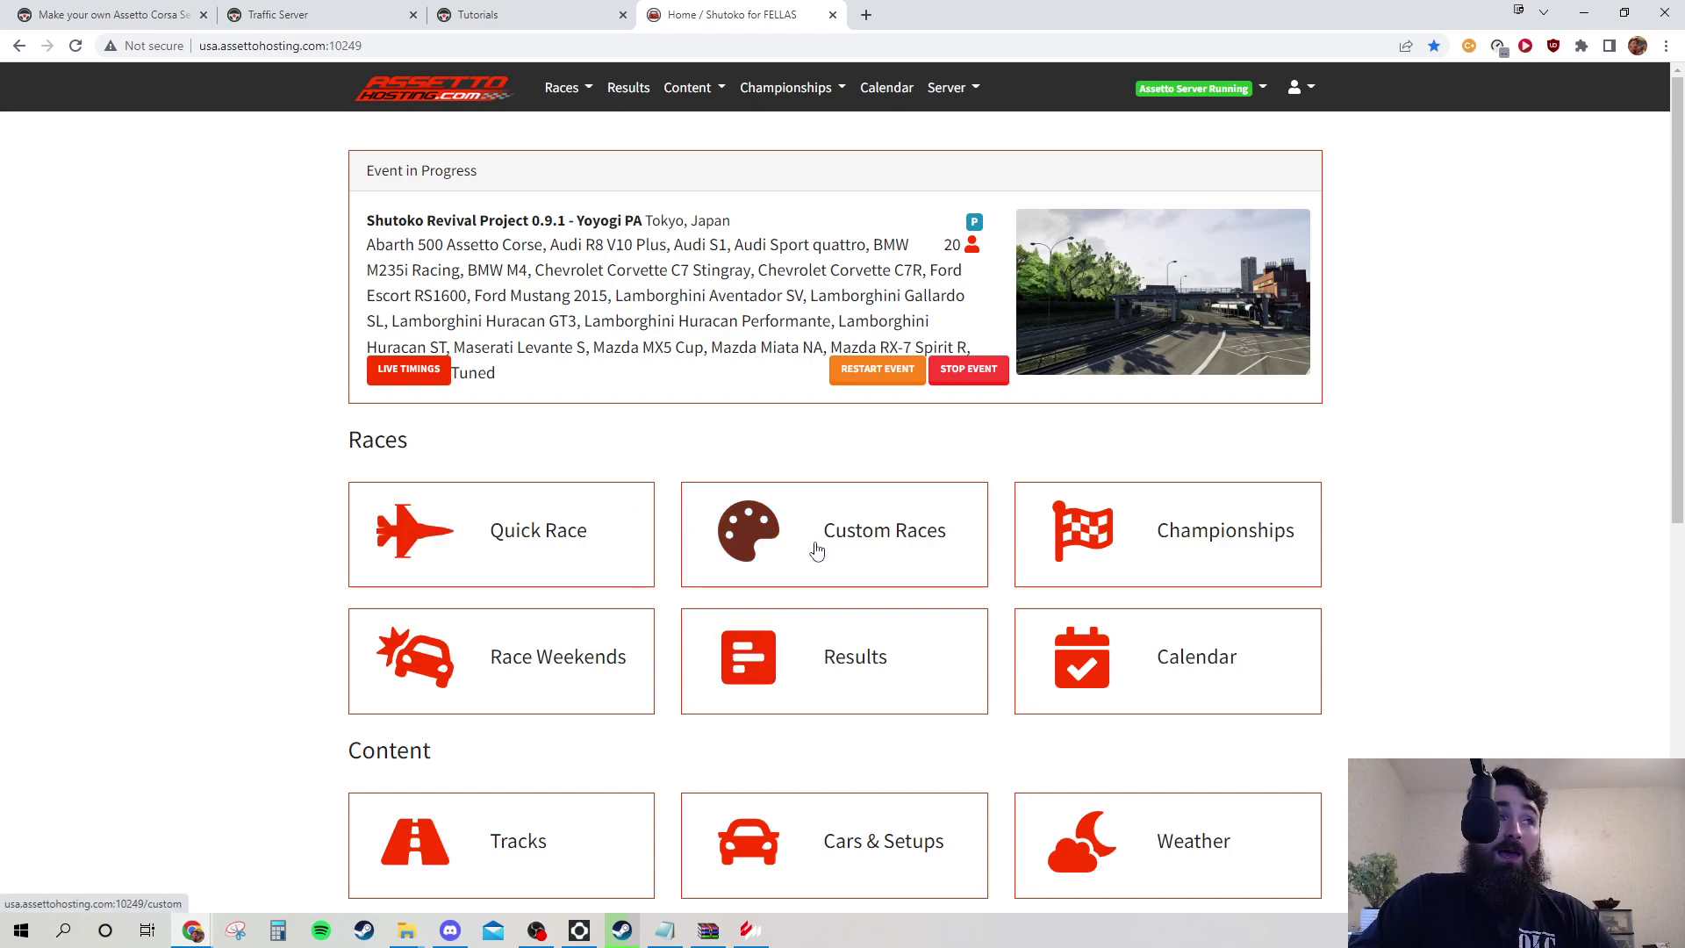
click(780, 545)
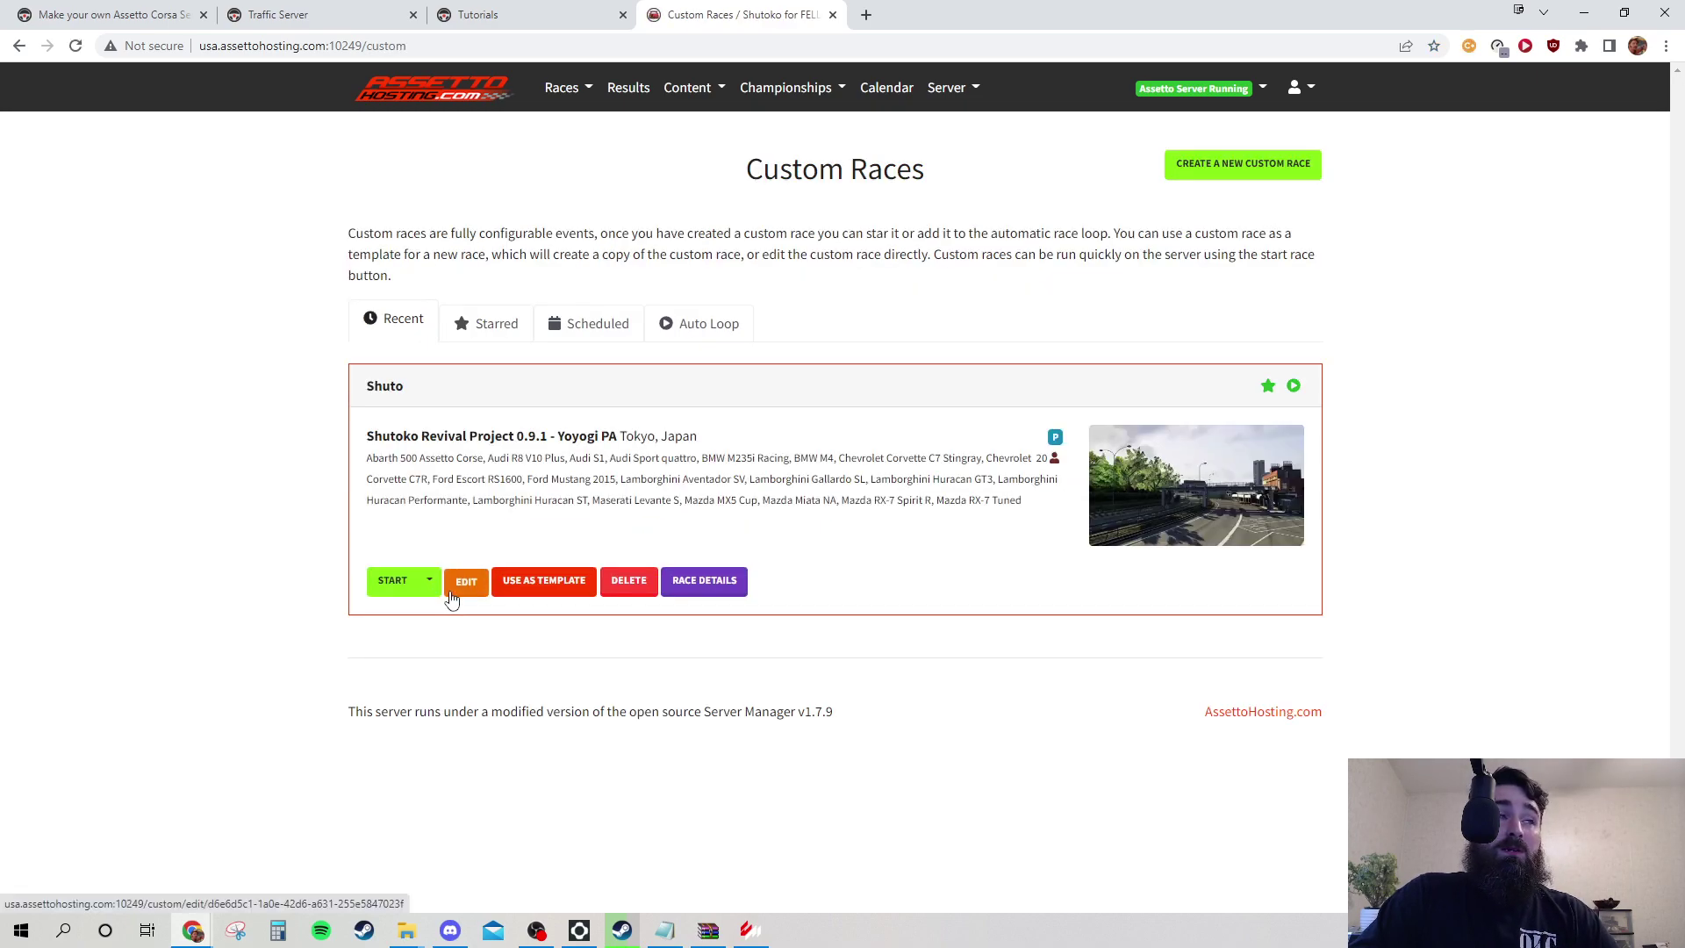
- Edit the Shuto race and review its Track & Cars, Sessions and Entry List sections
click(457, 583)
scroll(256, 489, down, 8)
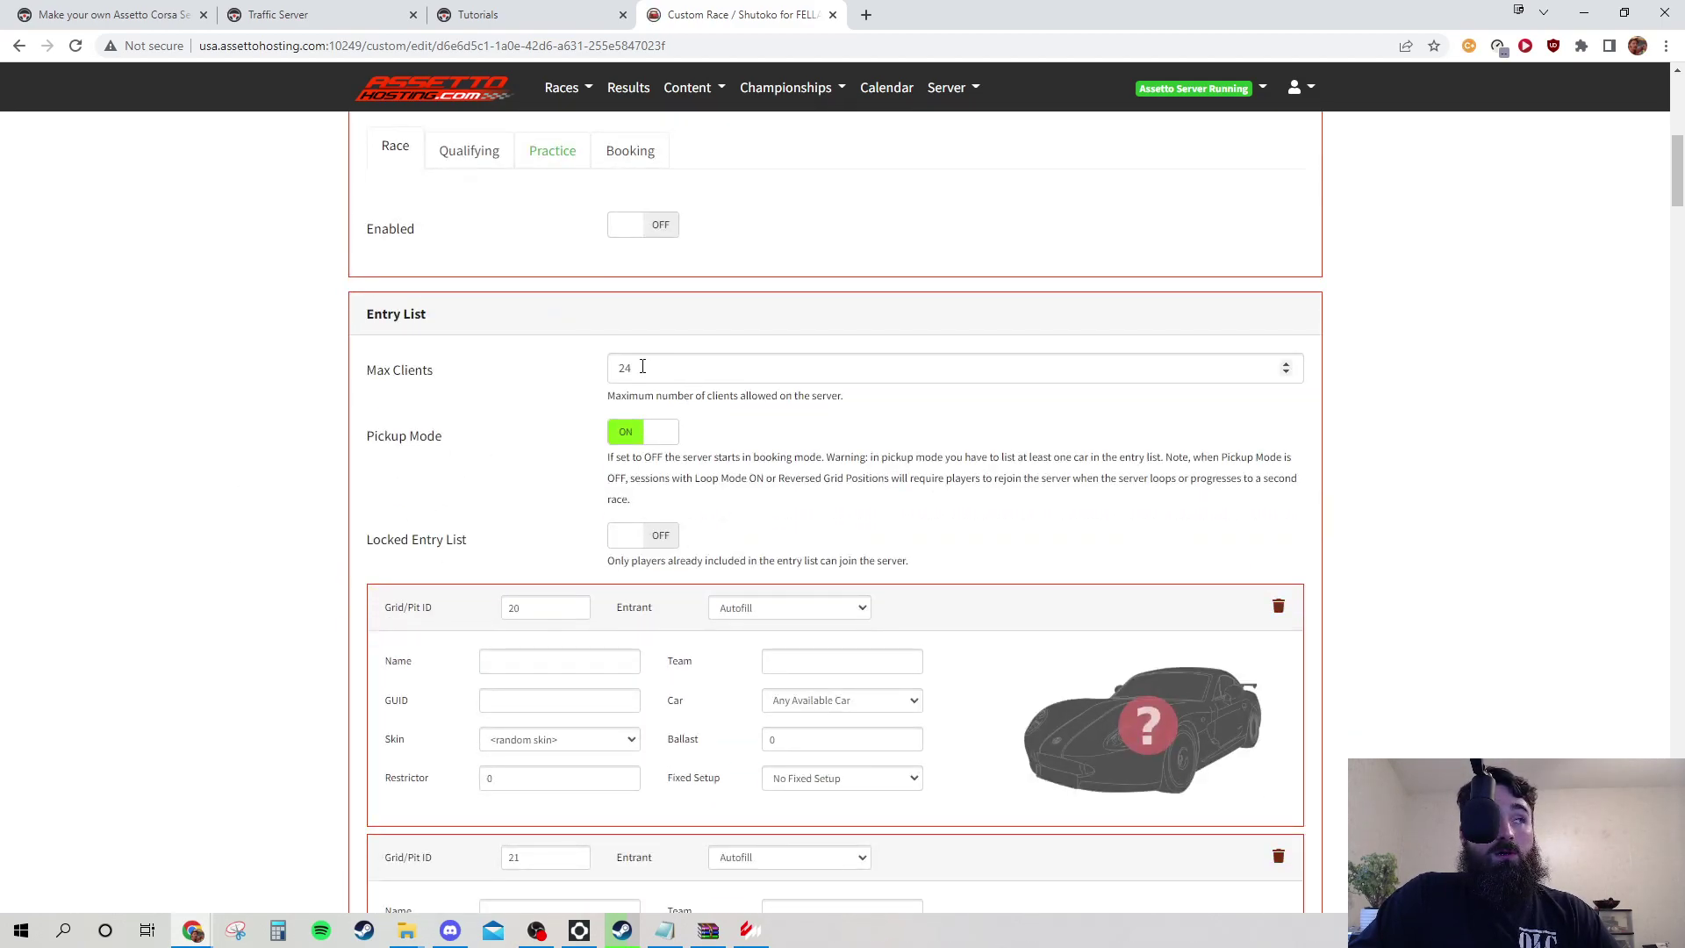
scroll(579, 376, down, 2)
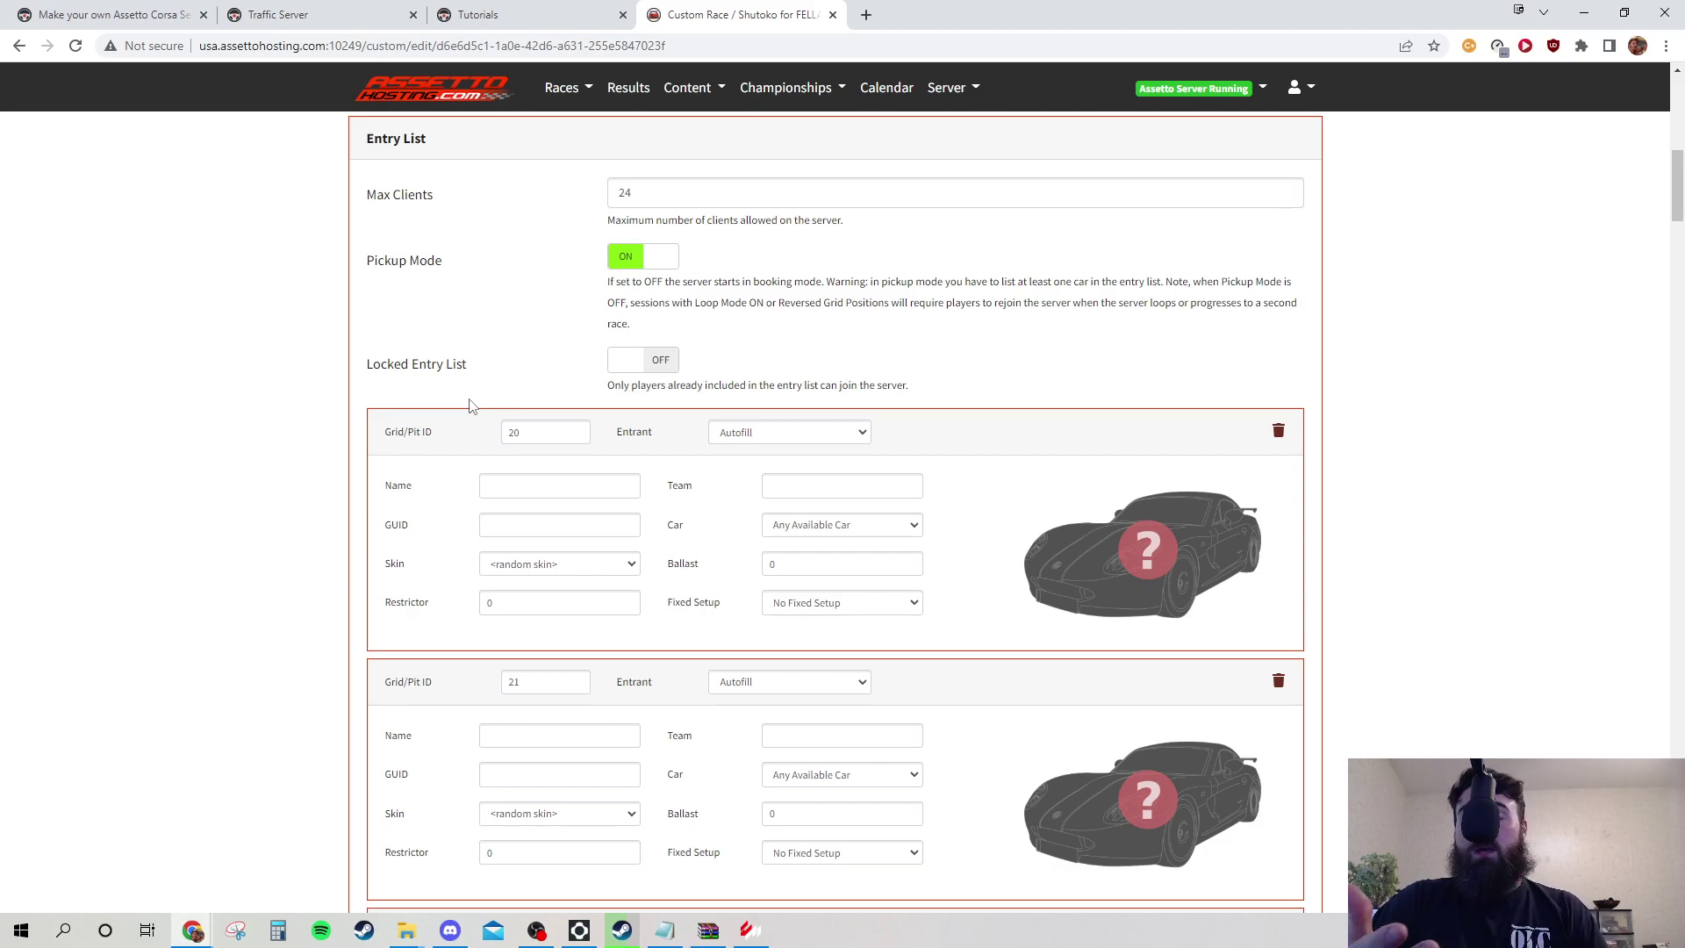
scroll(469, 406, up, 4)
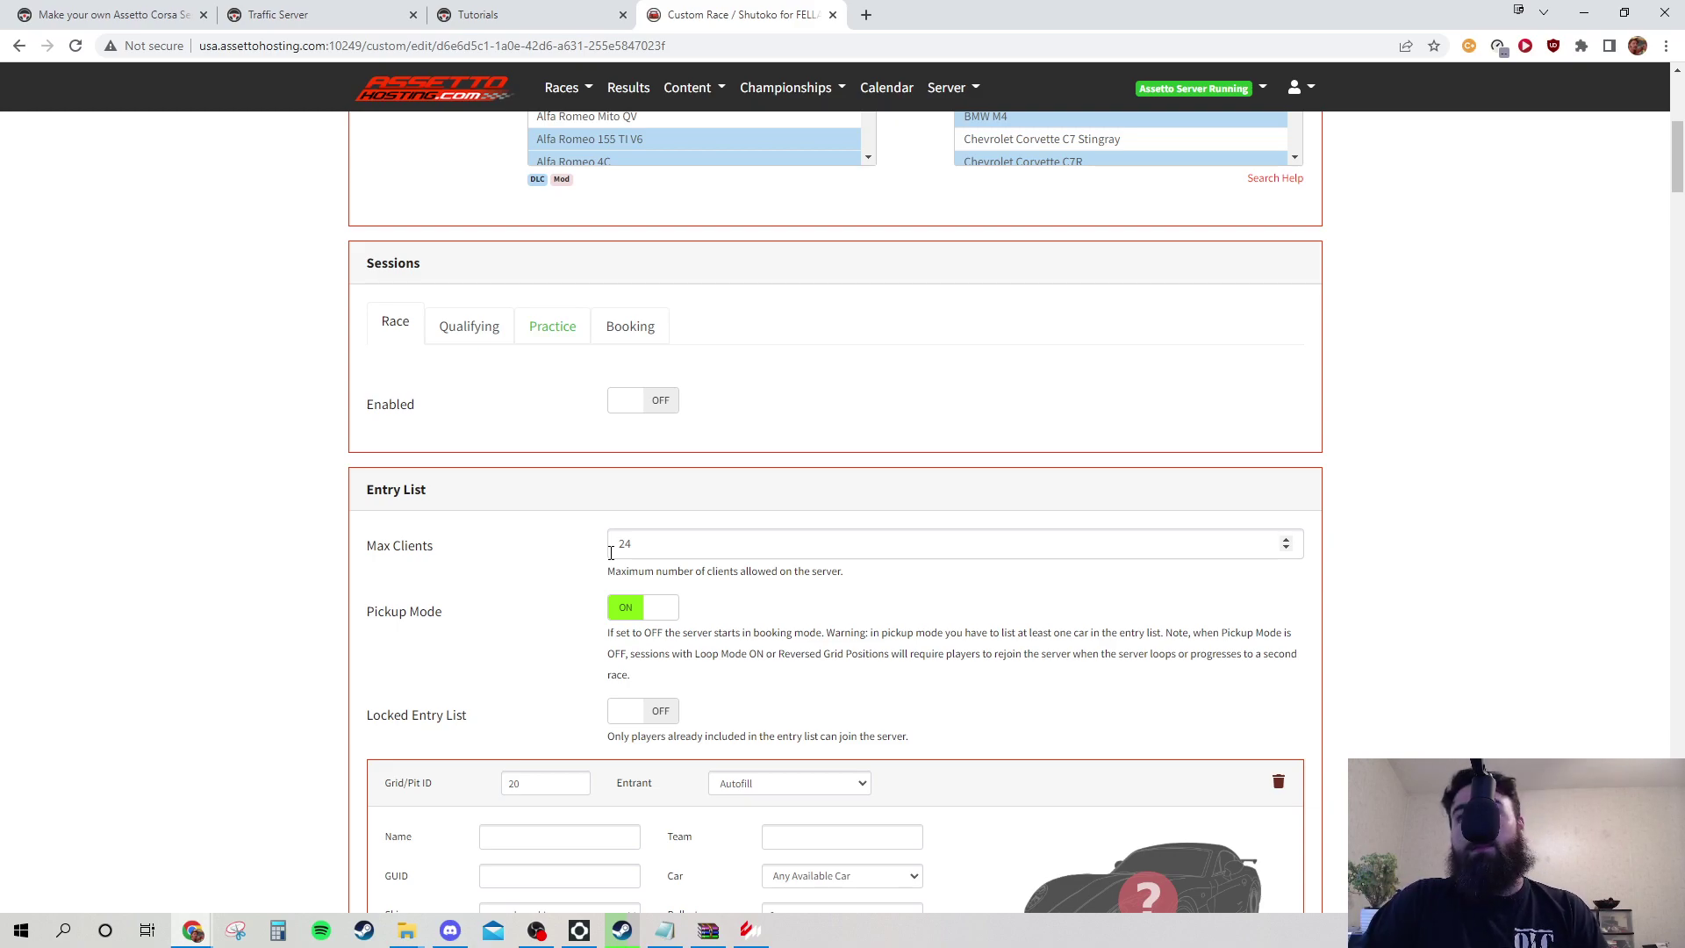
scroll(1361, 587, up, 6)
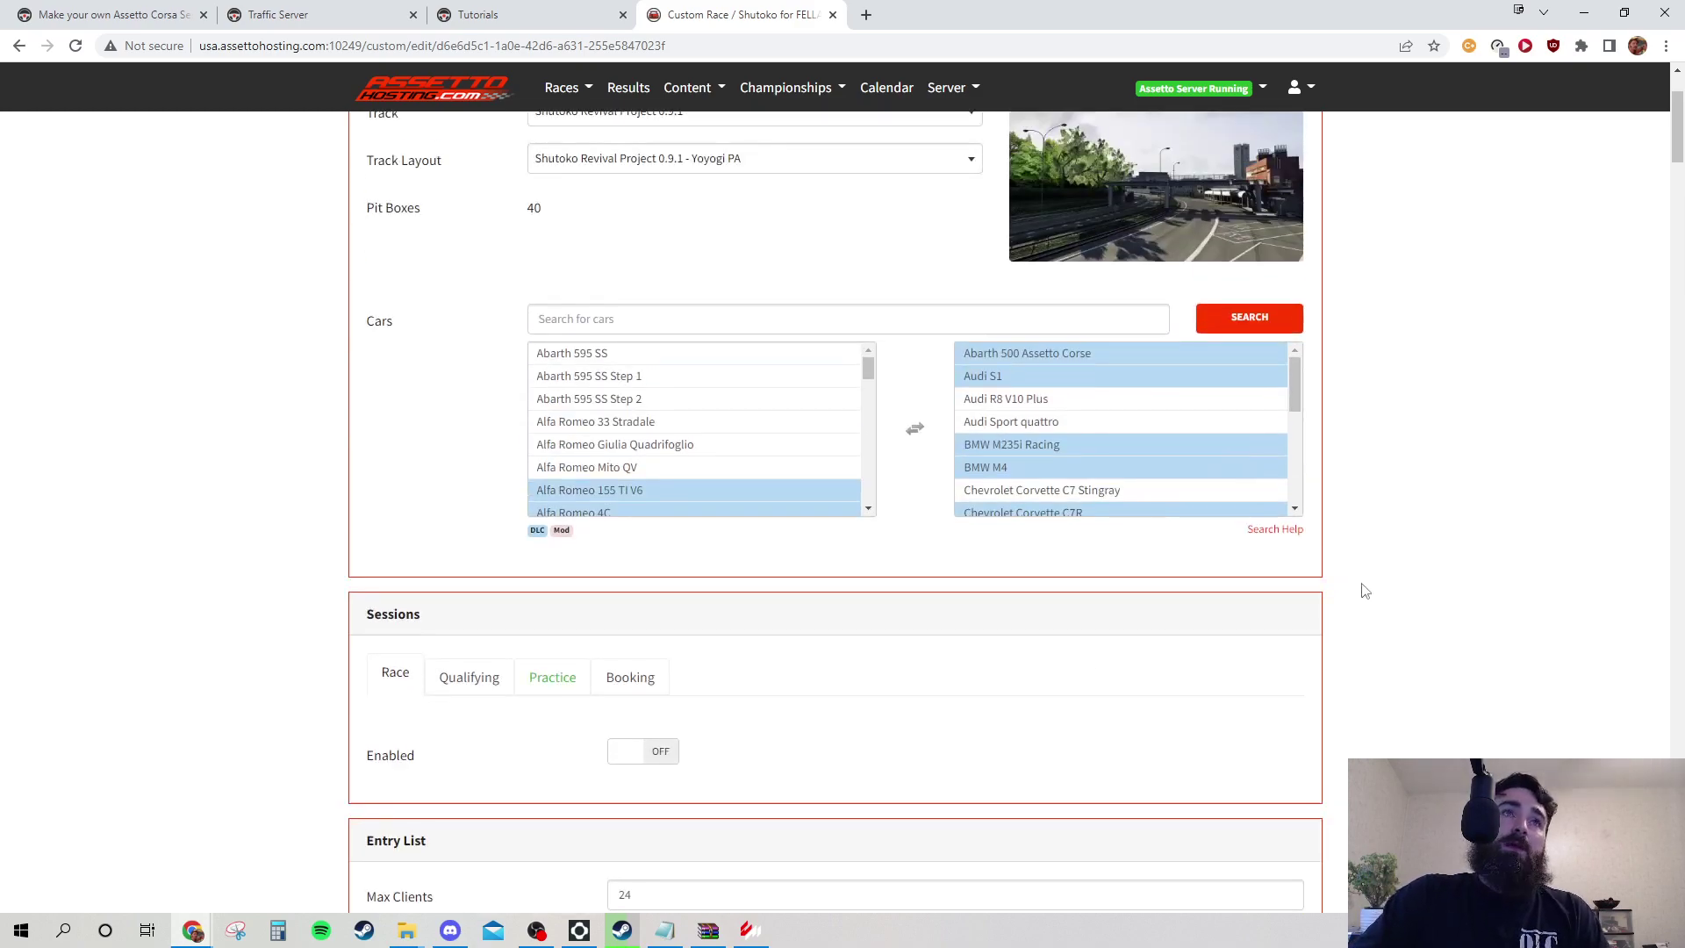
scroll(1401, 621, down, 4)
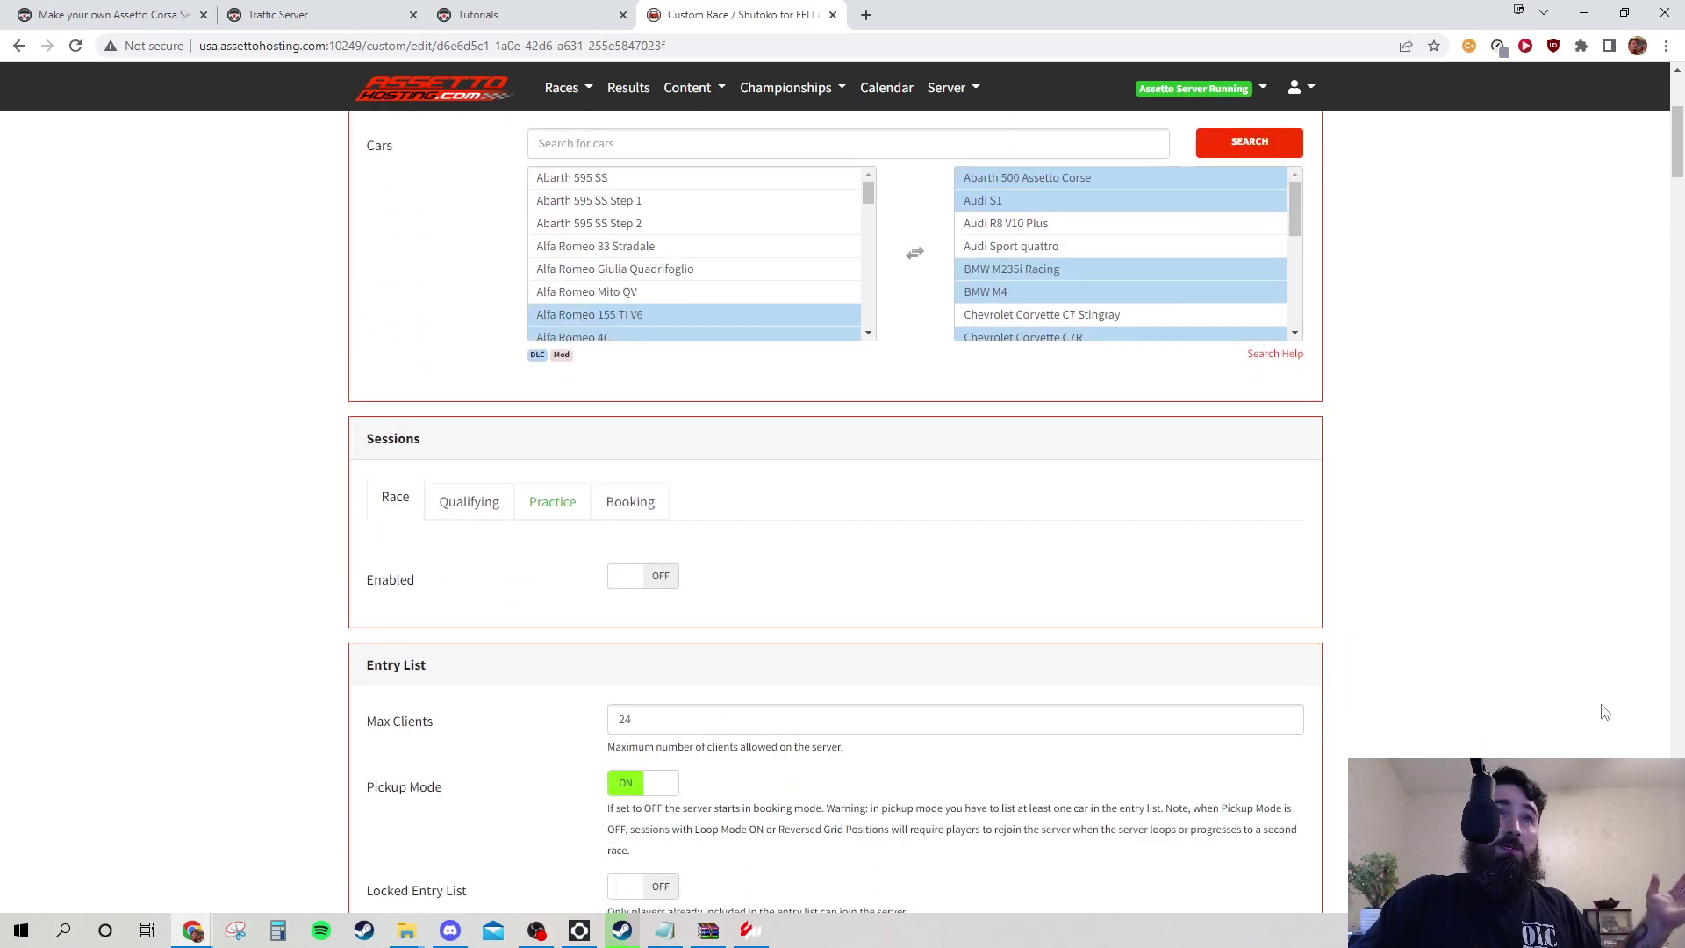
scroll(1605, 713, up, 4)
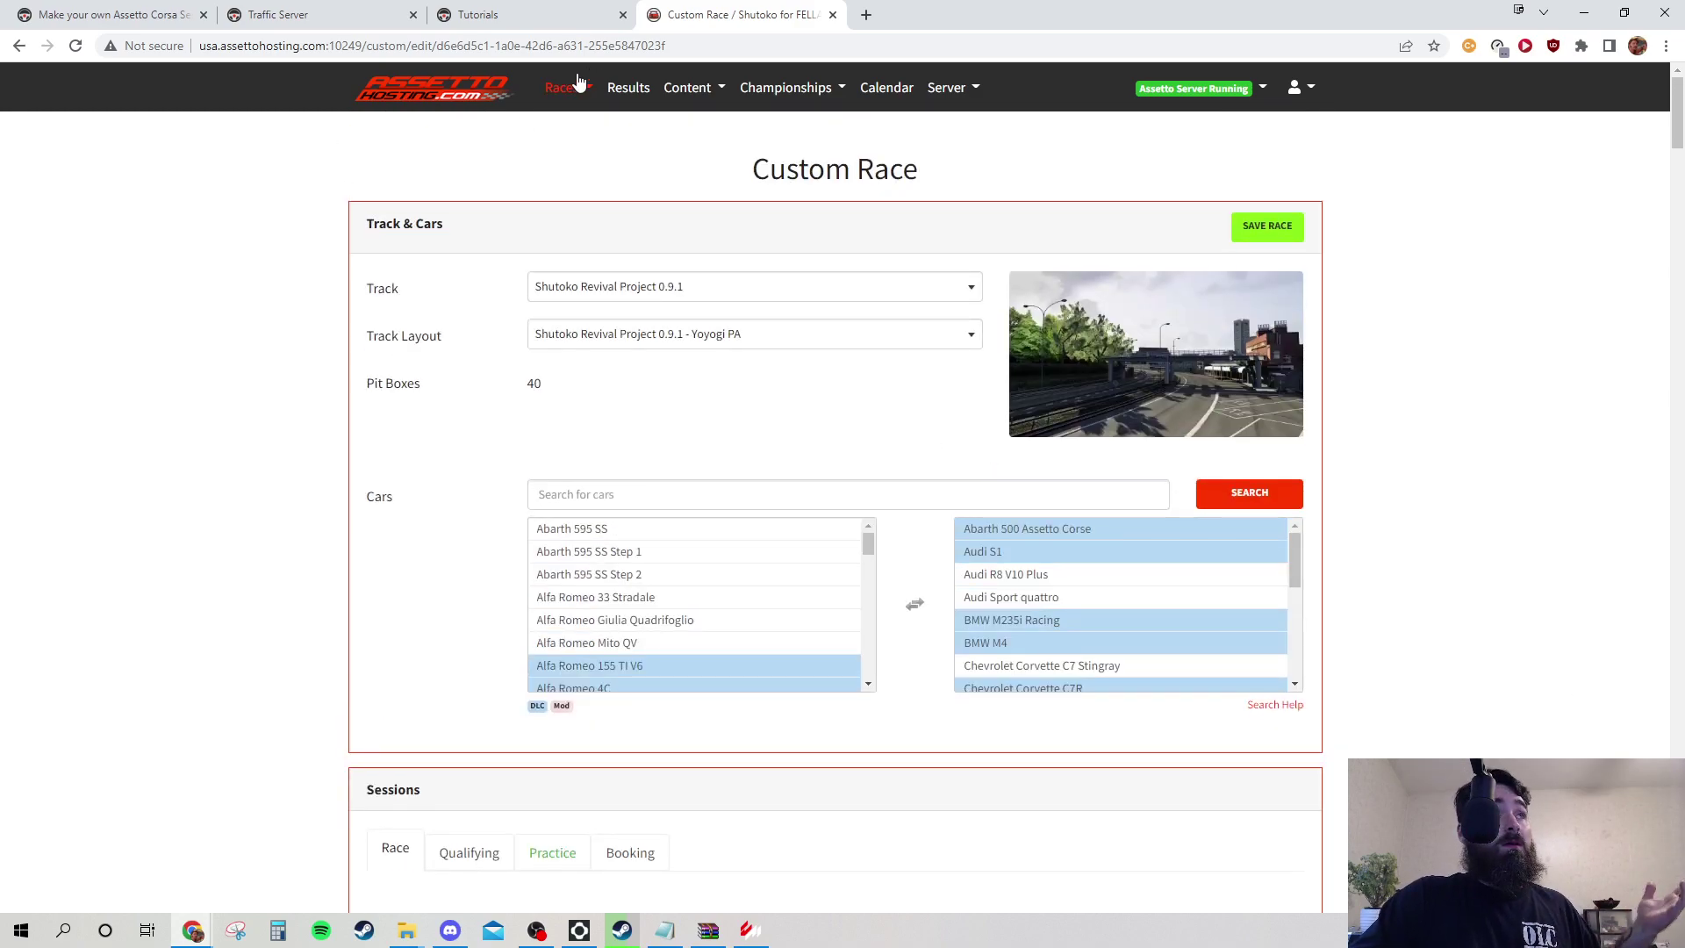
- Leave the race editor without saving, look over Quick Race, then return to the home dashboard
click(474, 99)
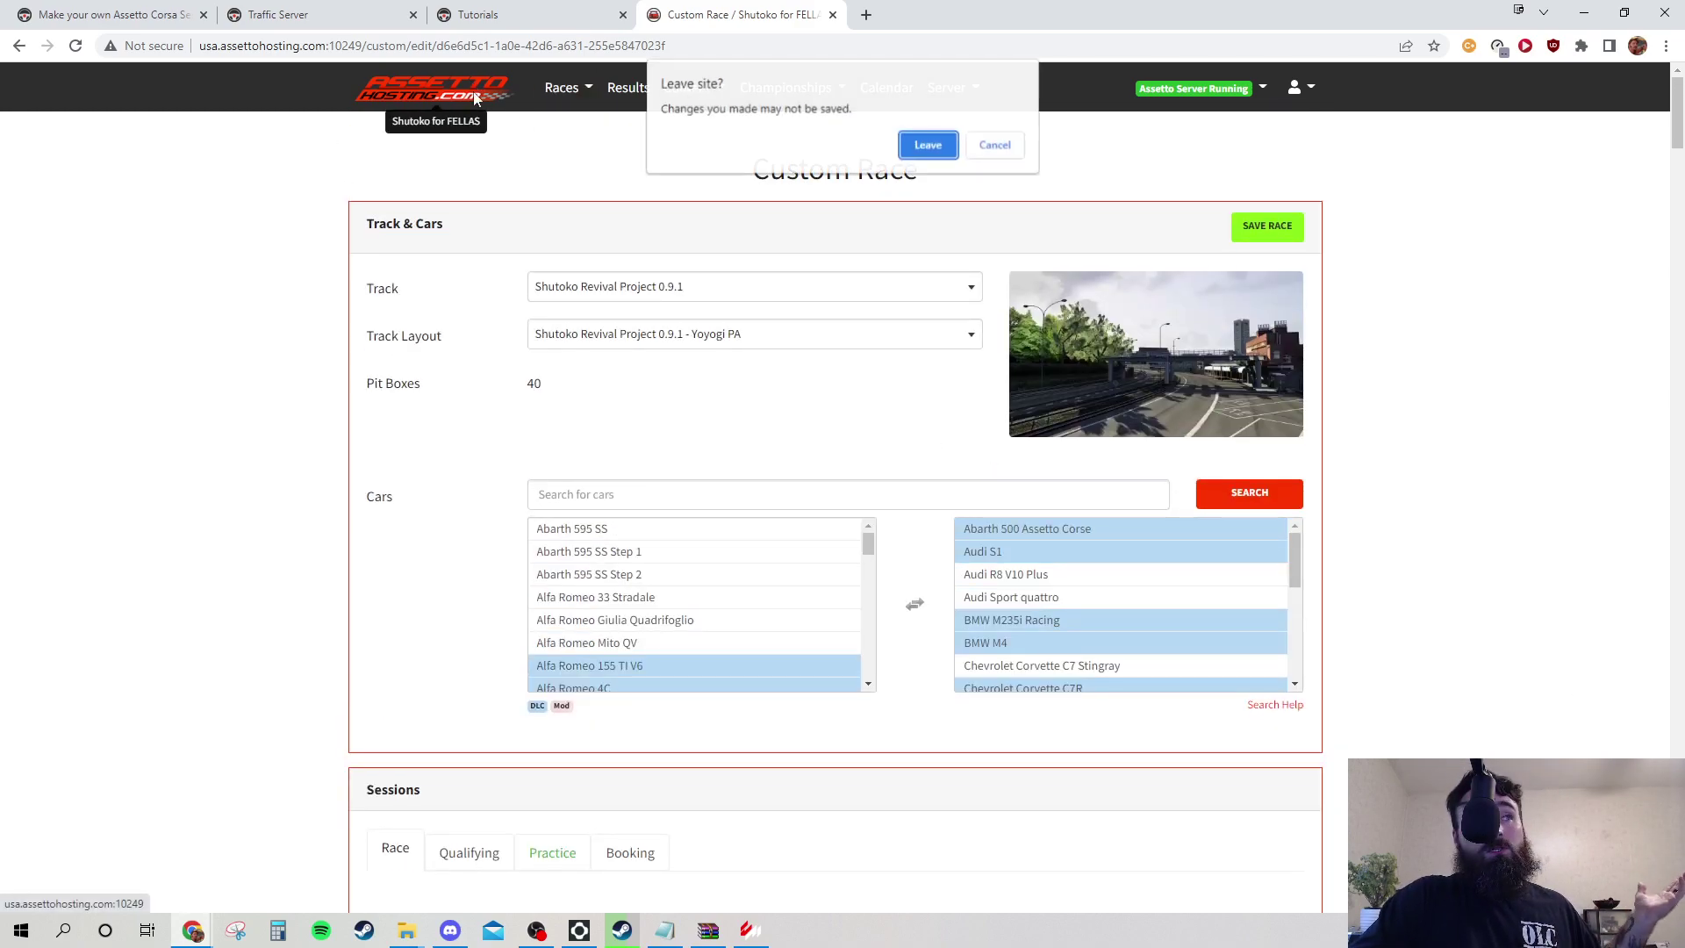
click(937, 151)
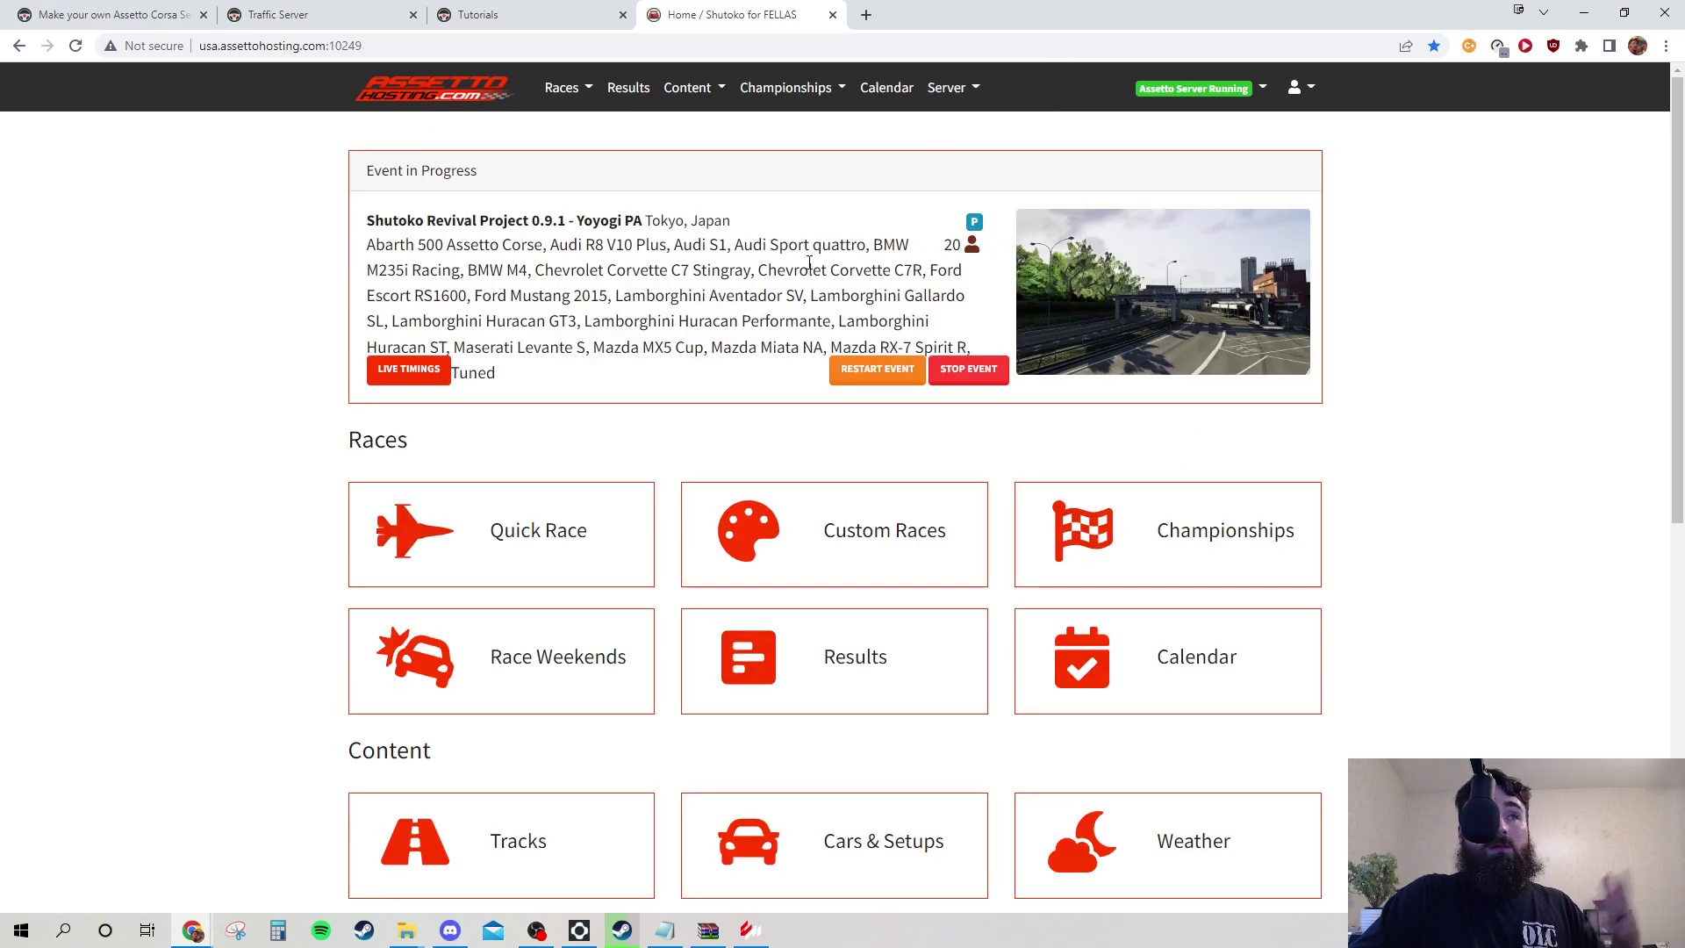
click(548, 530)
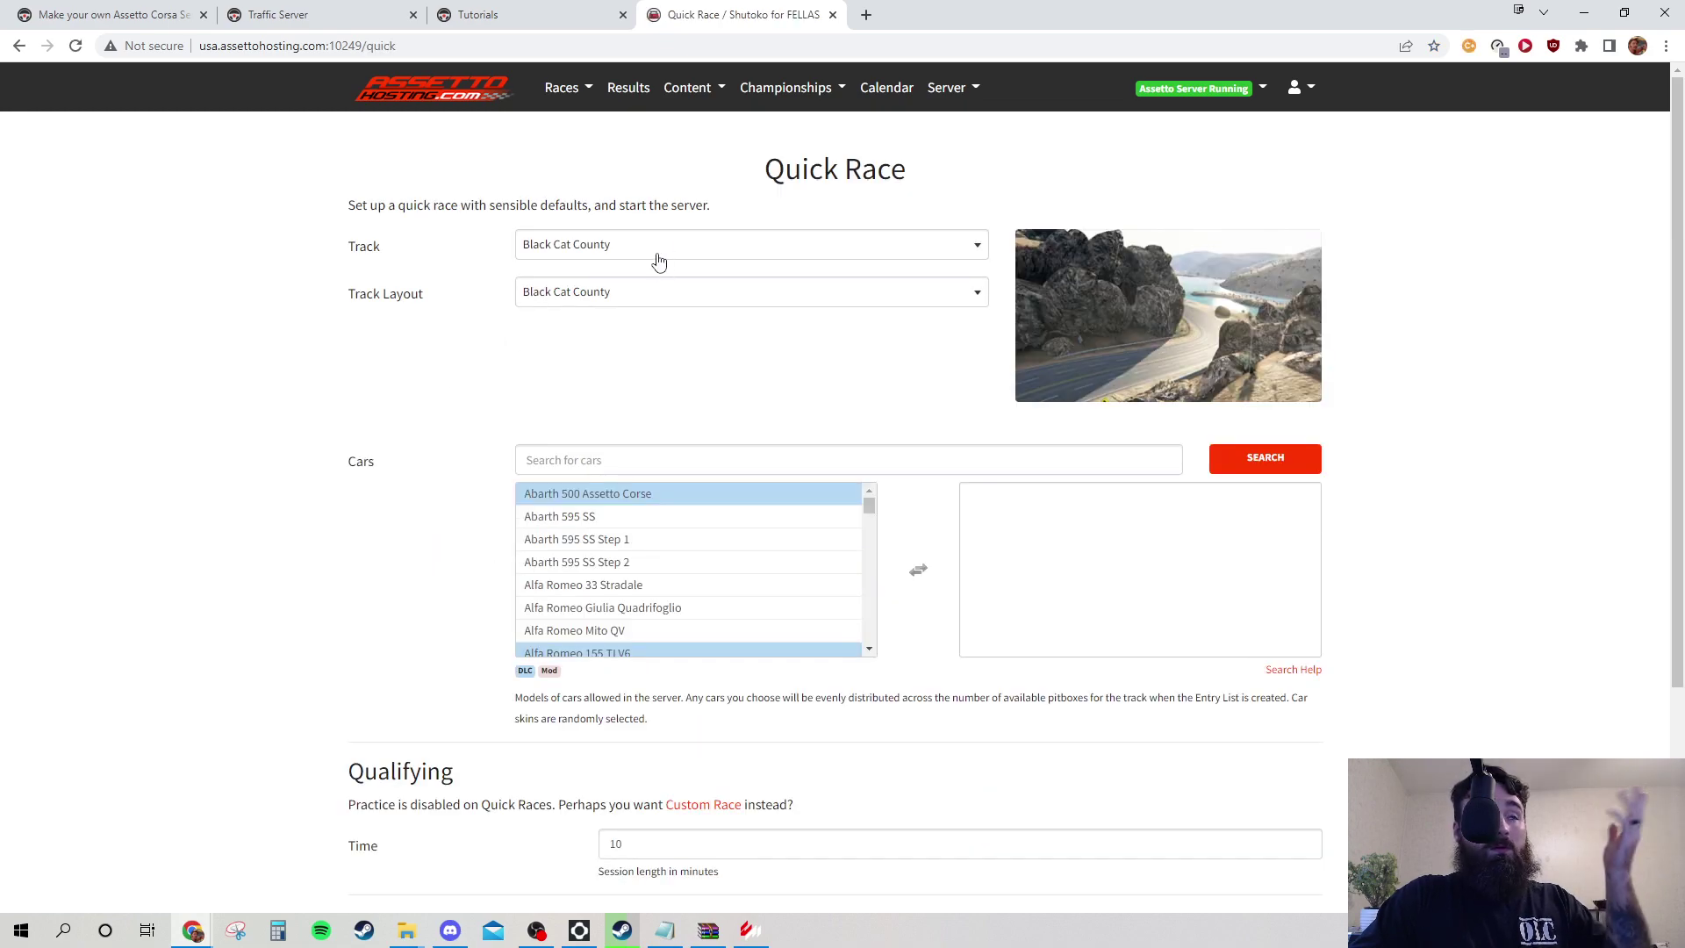
scroll(526, 507, down, 4)
scroll(406, 632, up, 1)
scroll(887, 760, down, 1)
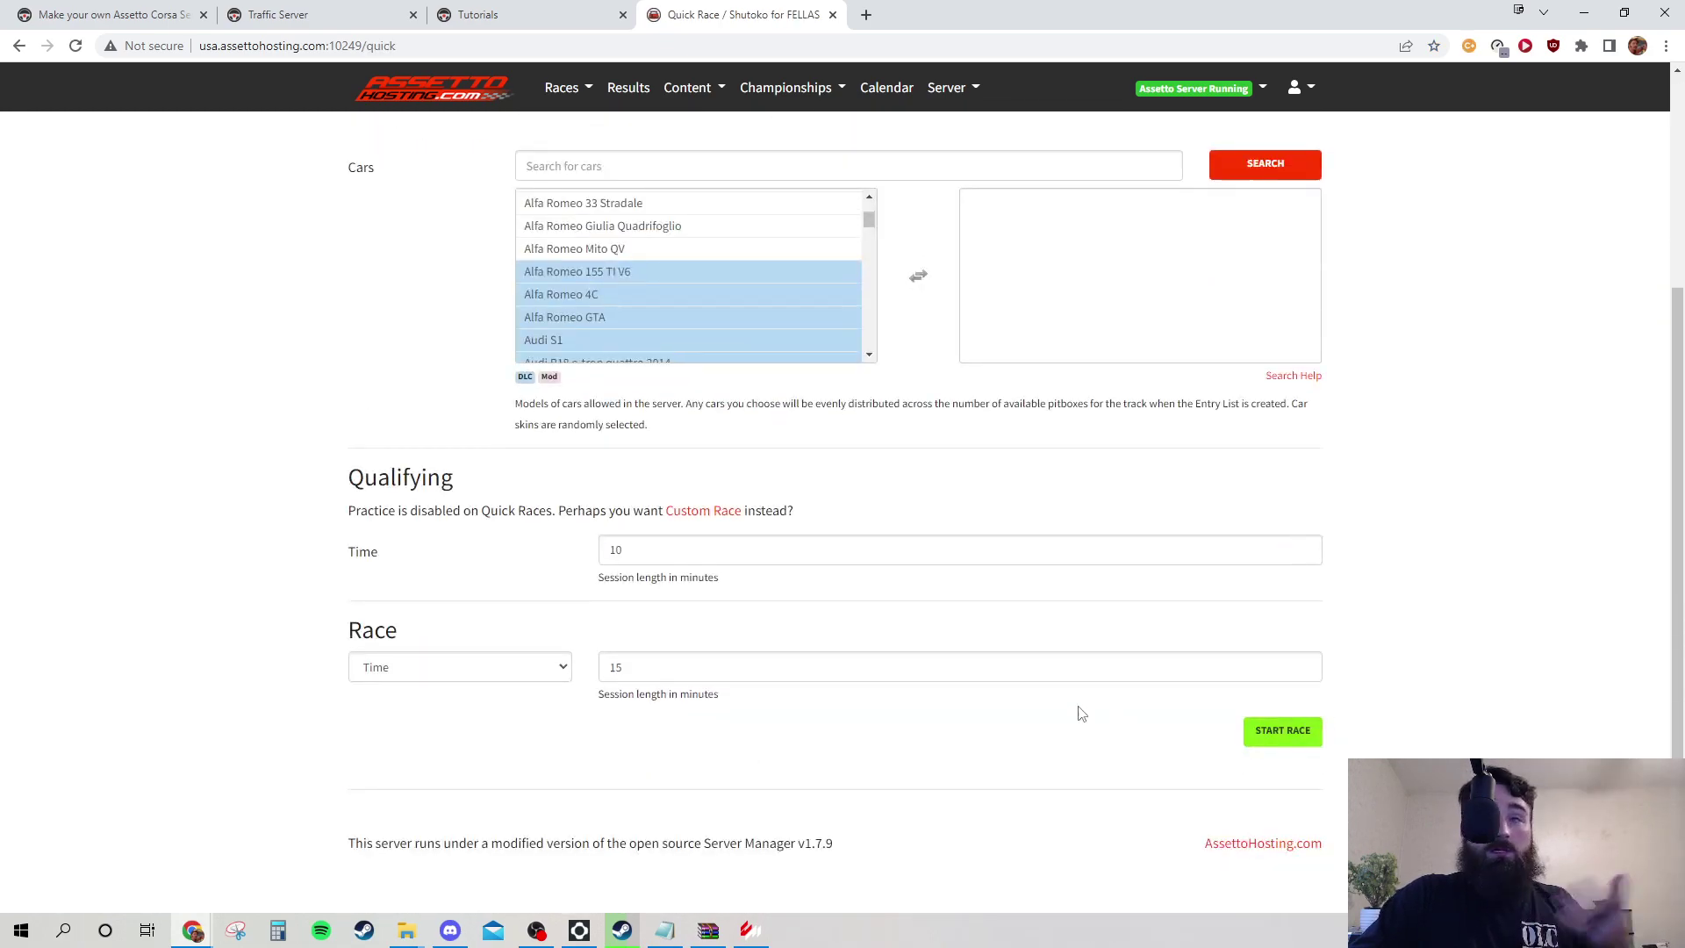
scroll(615, 694, up, 4)
click(373, 80)
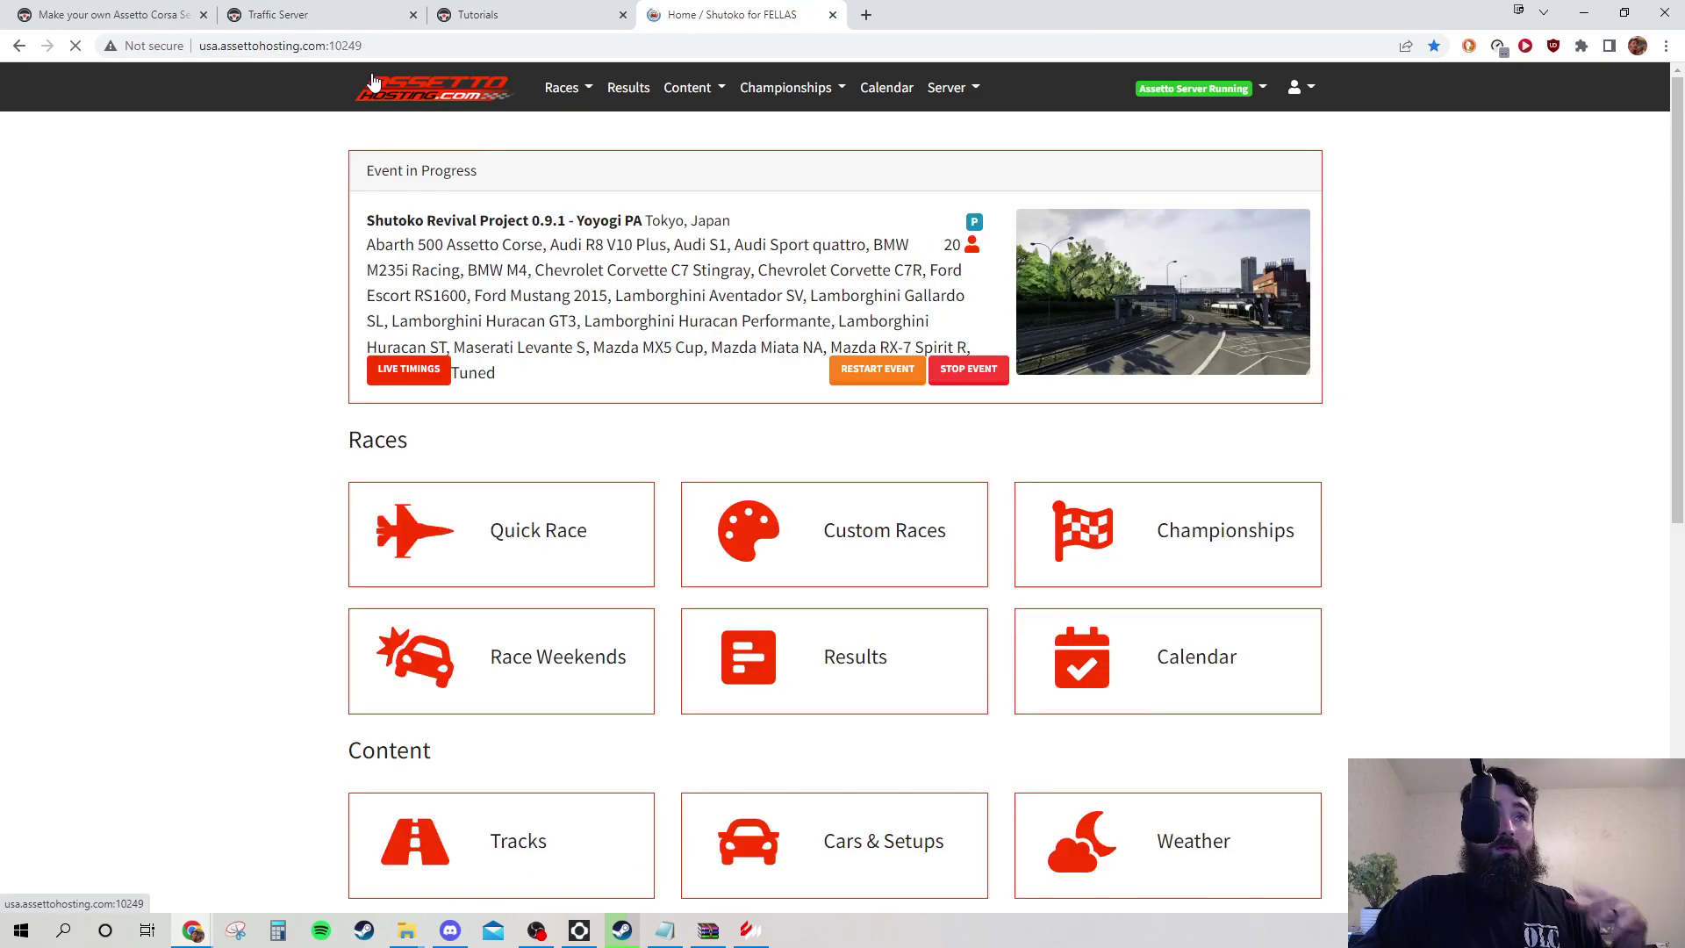